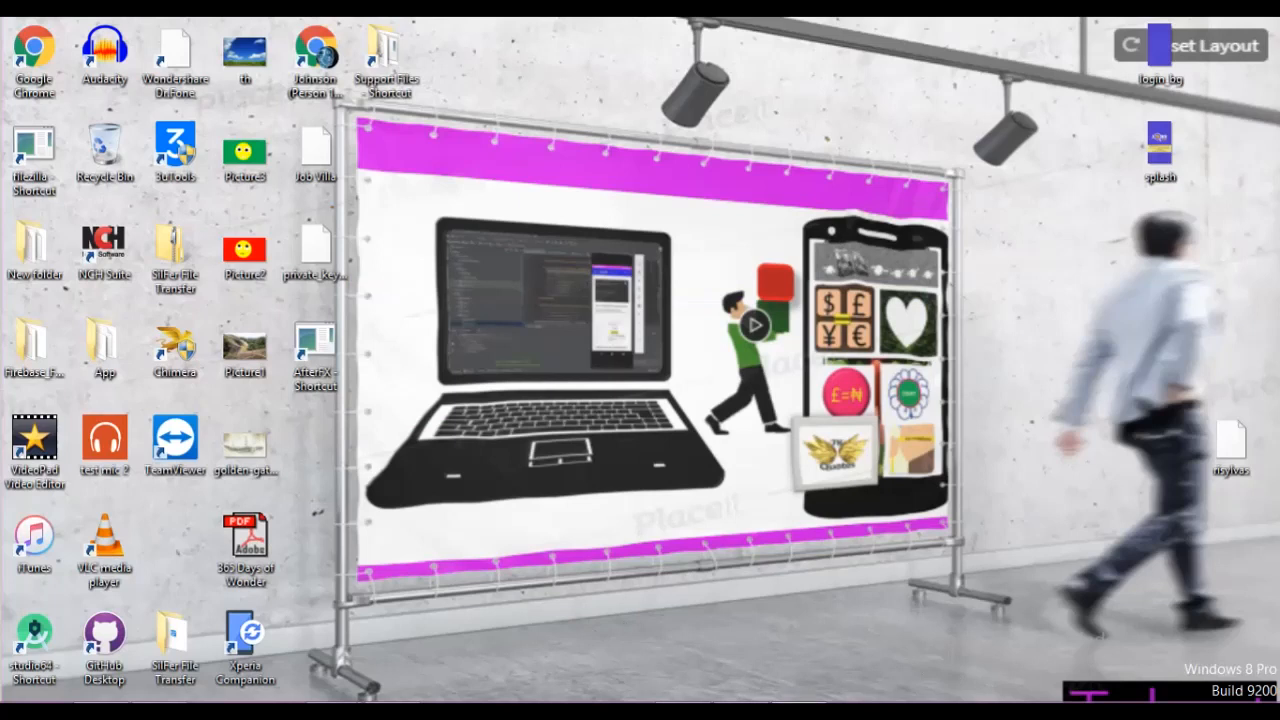
- Switch to Chrome and open the local WordPress site from the Bitnami welcome page
left_click(785, 710)
left_click(761, 493)
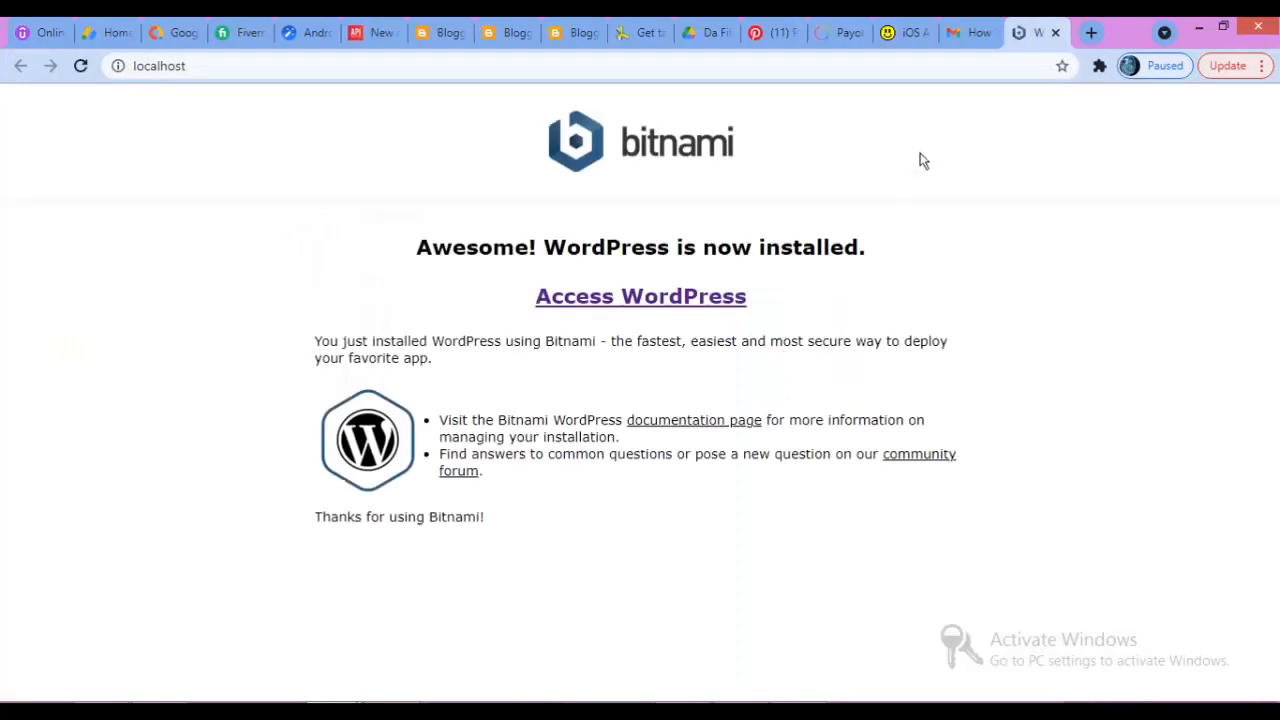
left_click(692, 300)
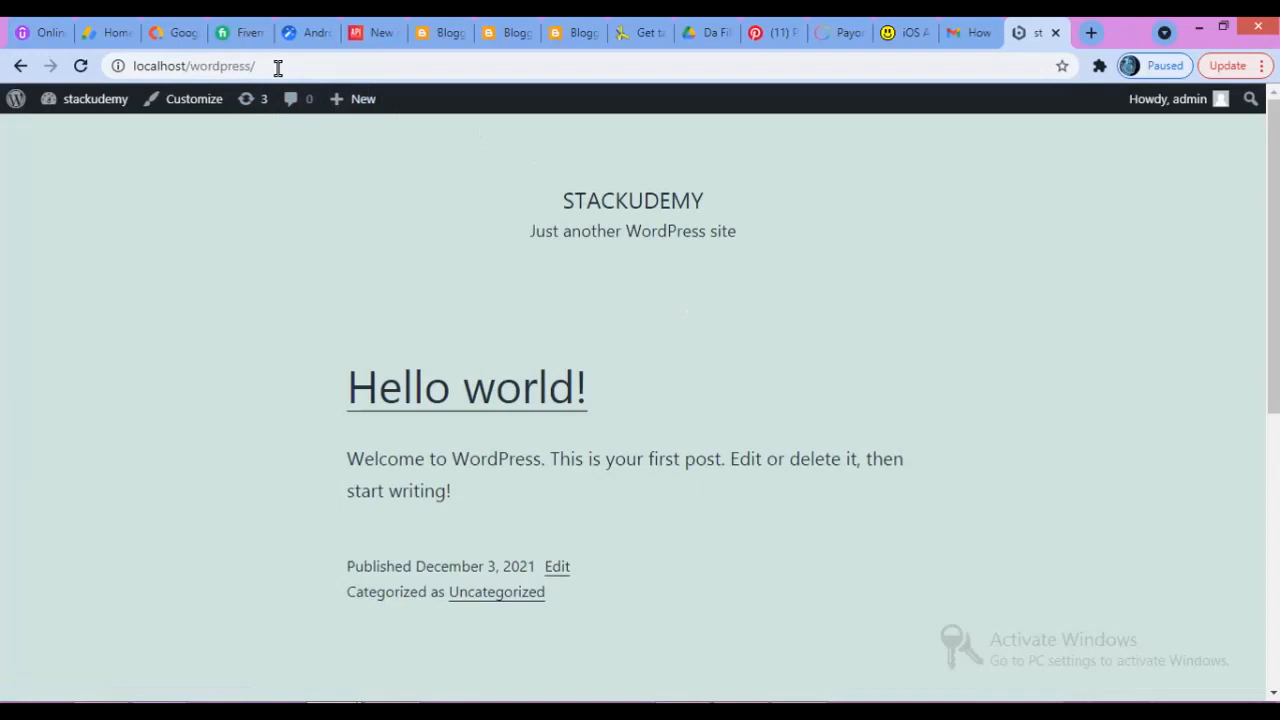
- Open the site's admin dashboard at localhost/wordpress/wp-admin
left_click(278, 67)
left_click(278, 67)
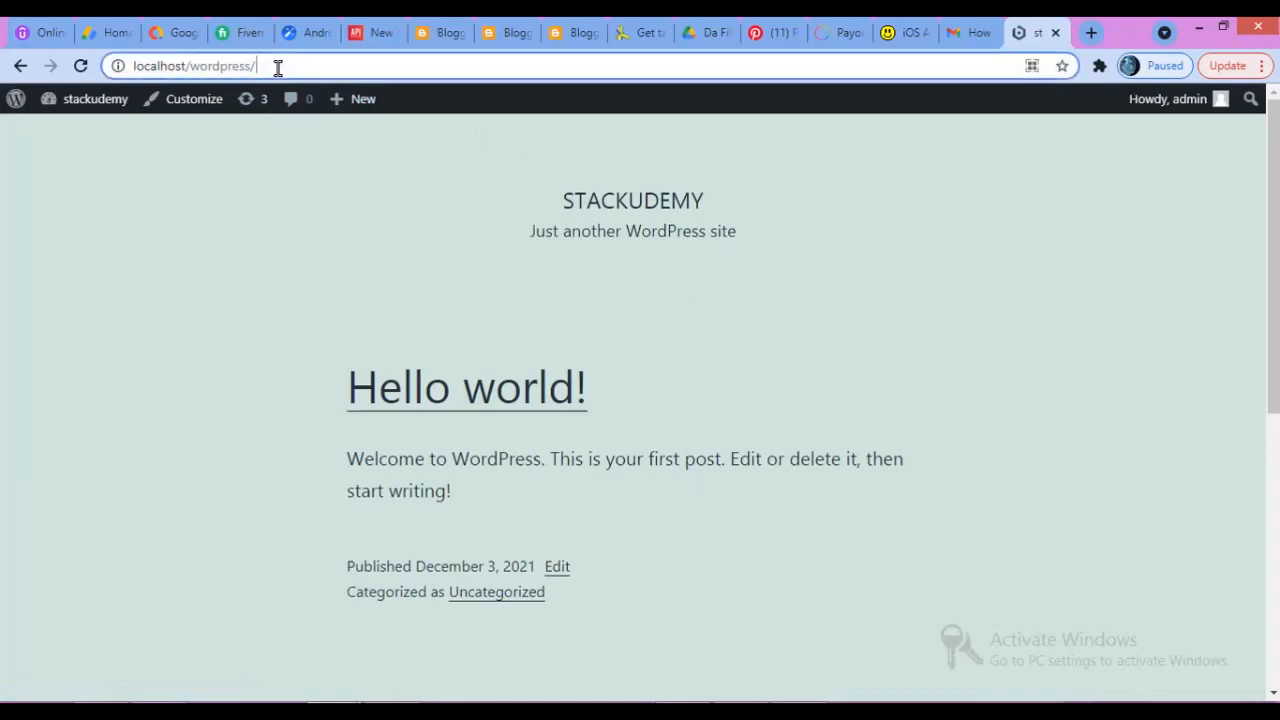
type("w")
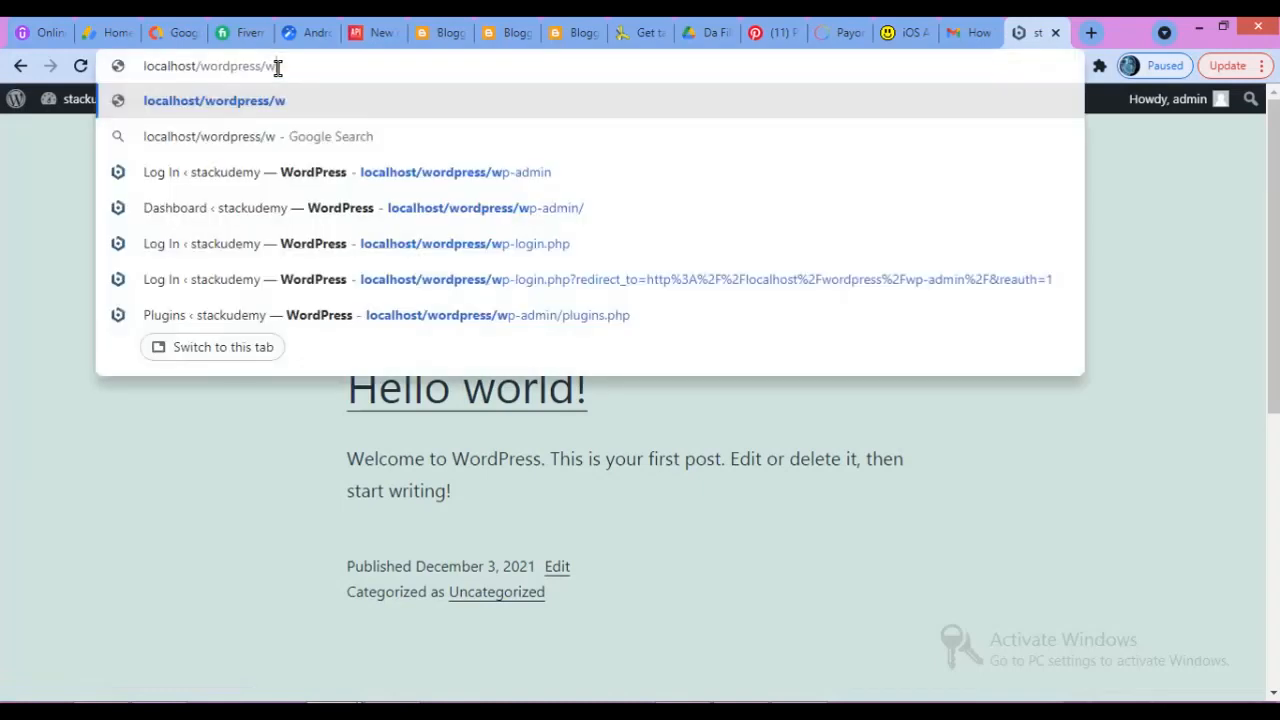
type("p")
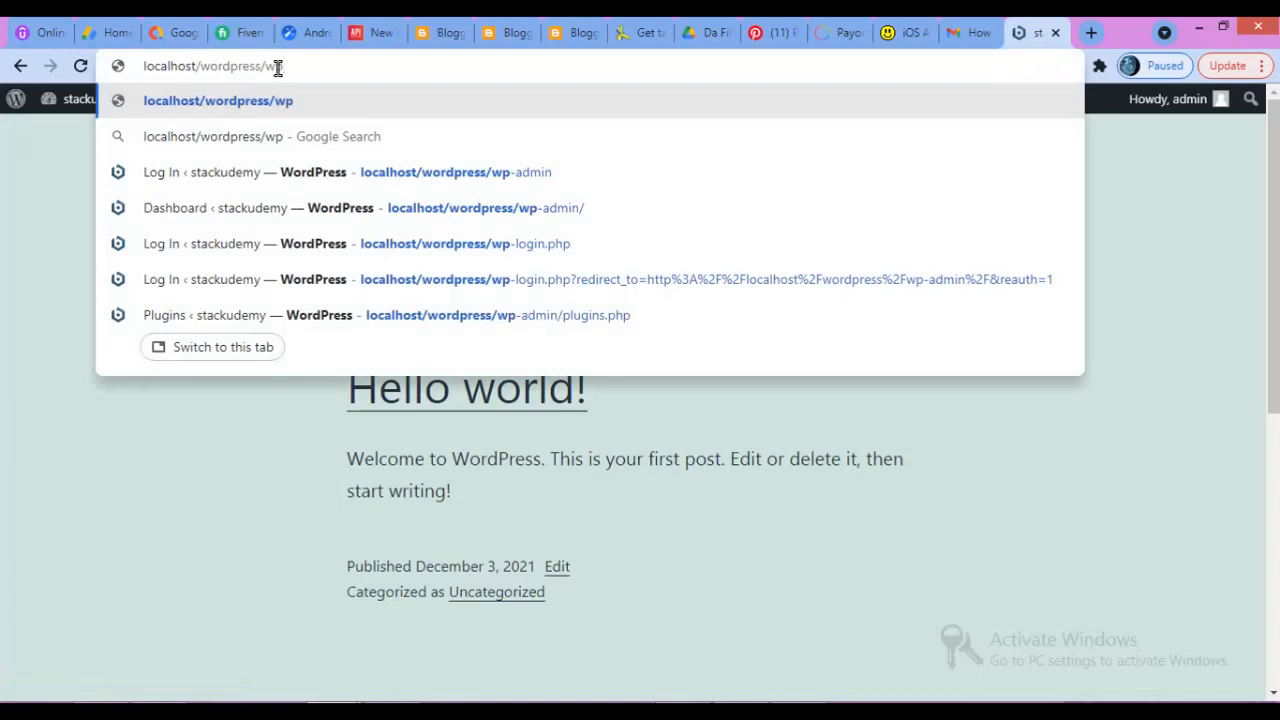
type("-admin")
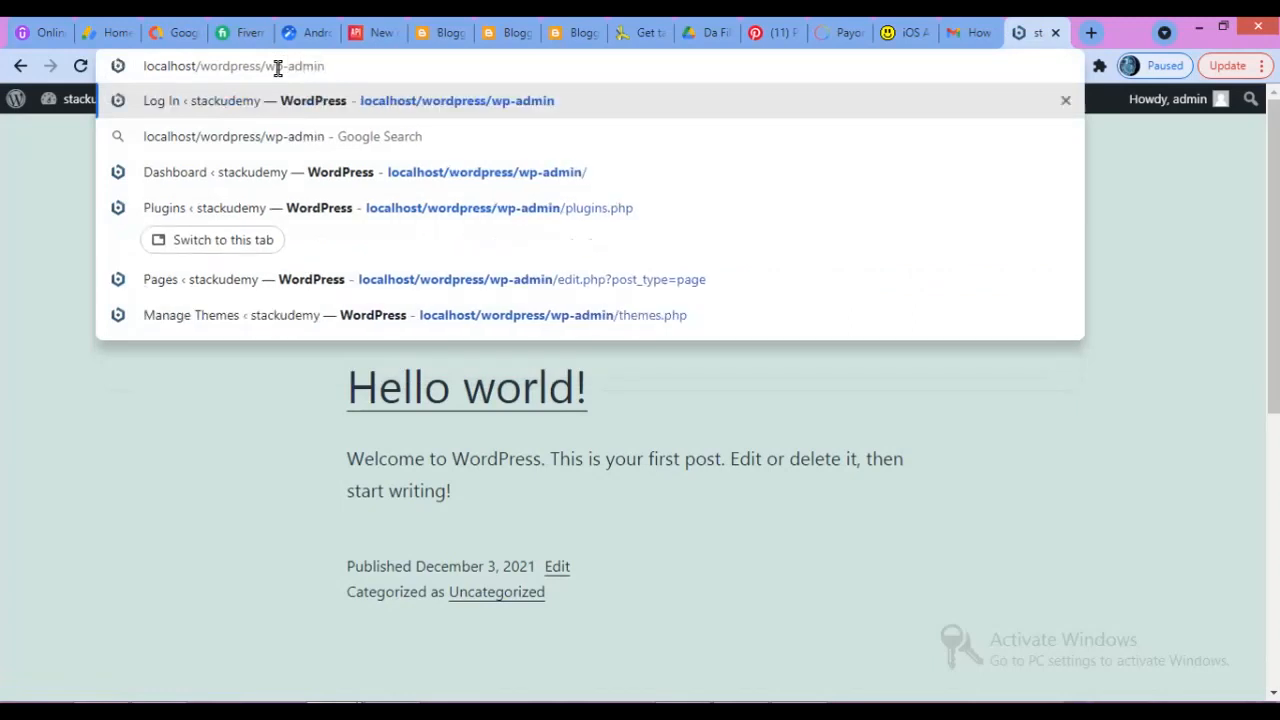
key("Return")
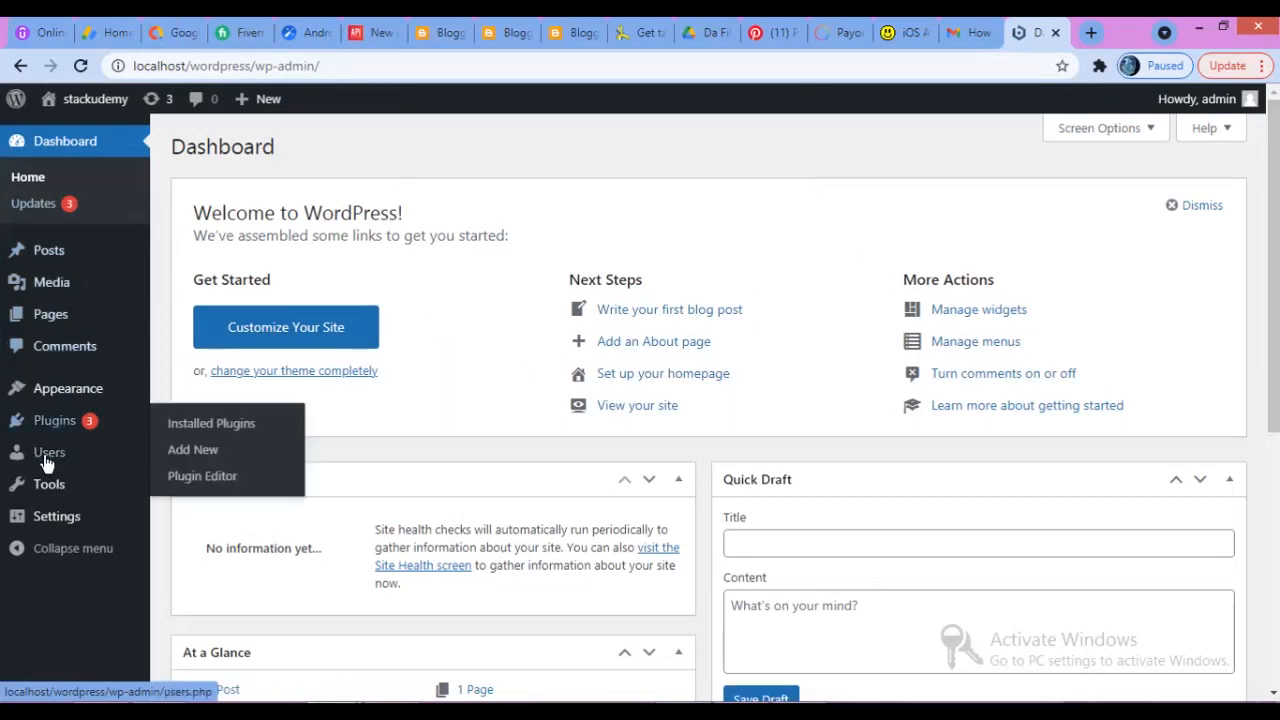
- Open the site's Themes page to view the installed themes
mouse_move(80, 262)
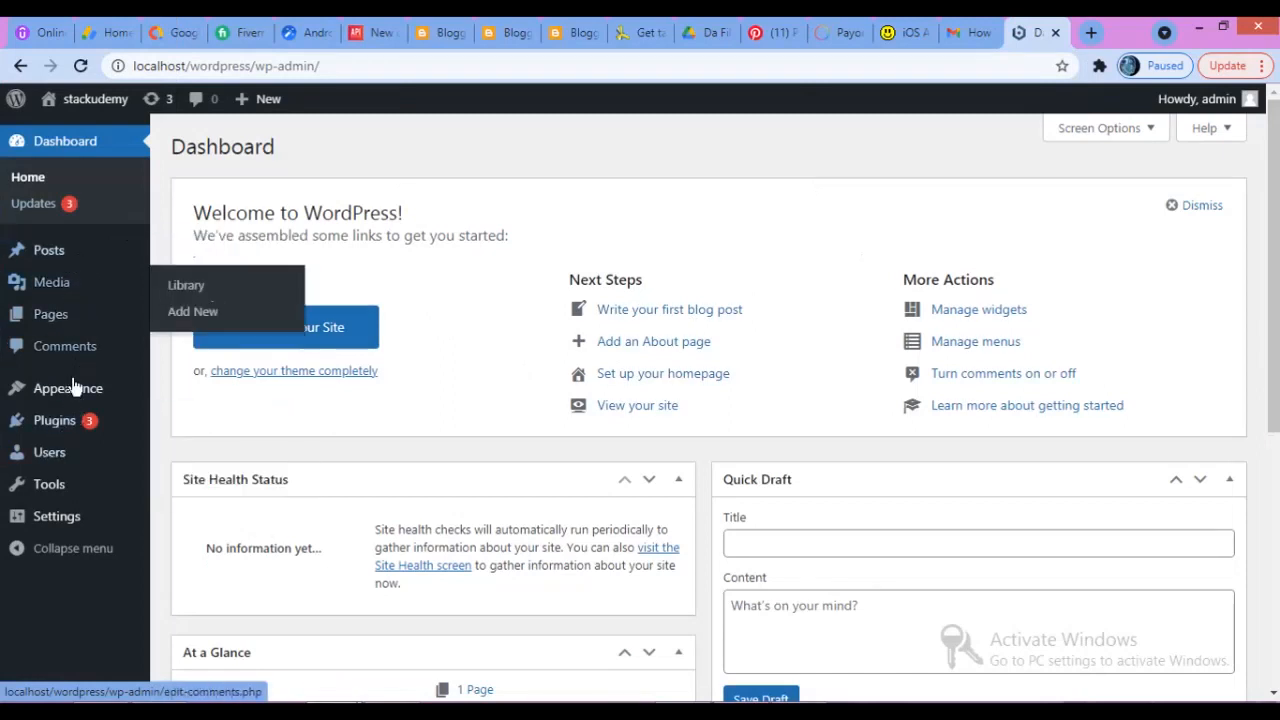
mouse_move(15, 392)
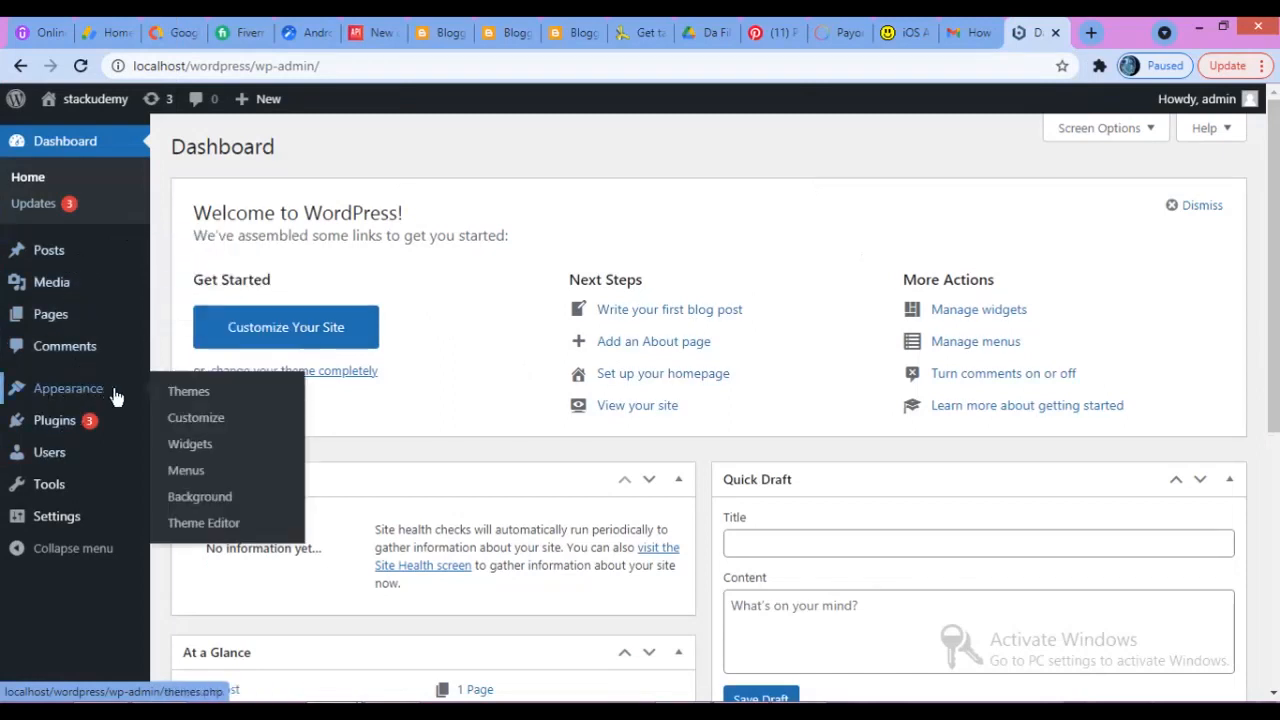
left_click(208, 393)
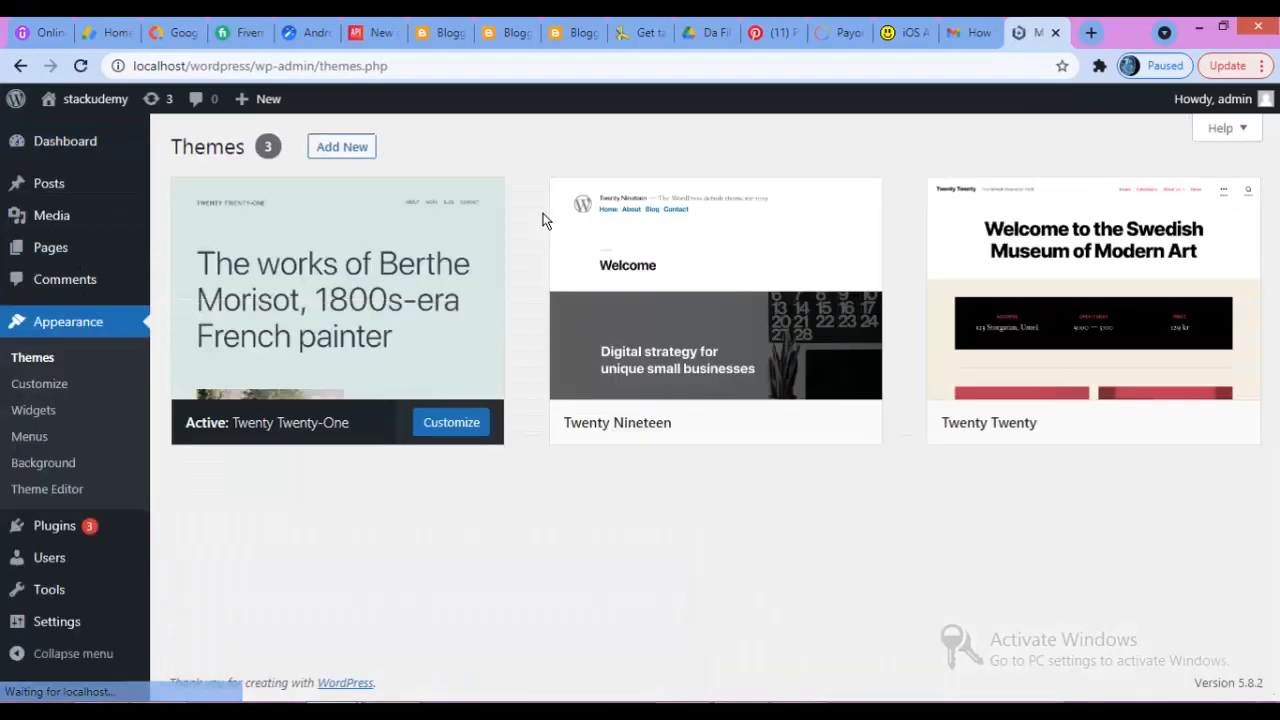
mouse_move(686, 337)
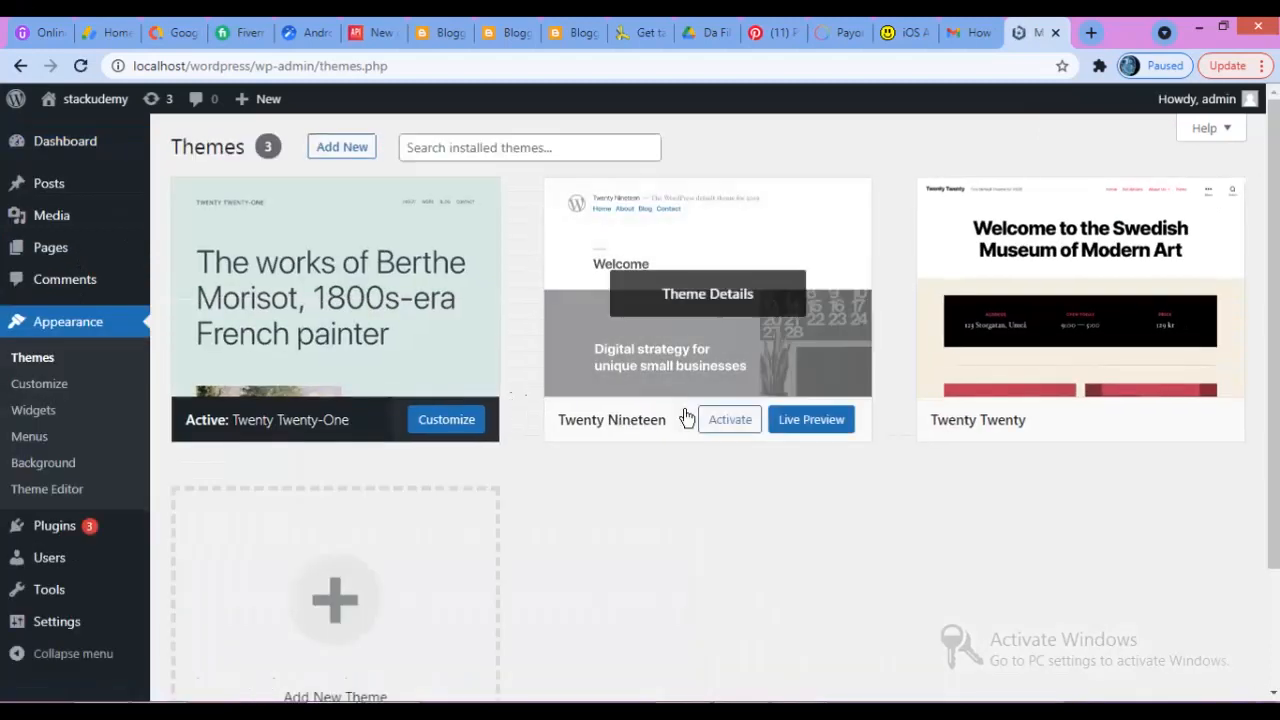
mouse_move(372, 288)
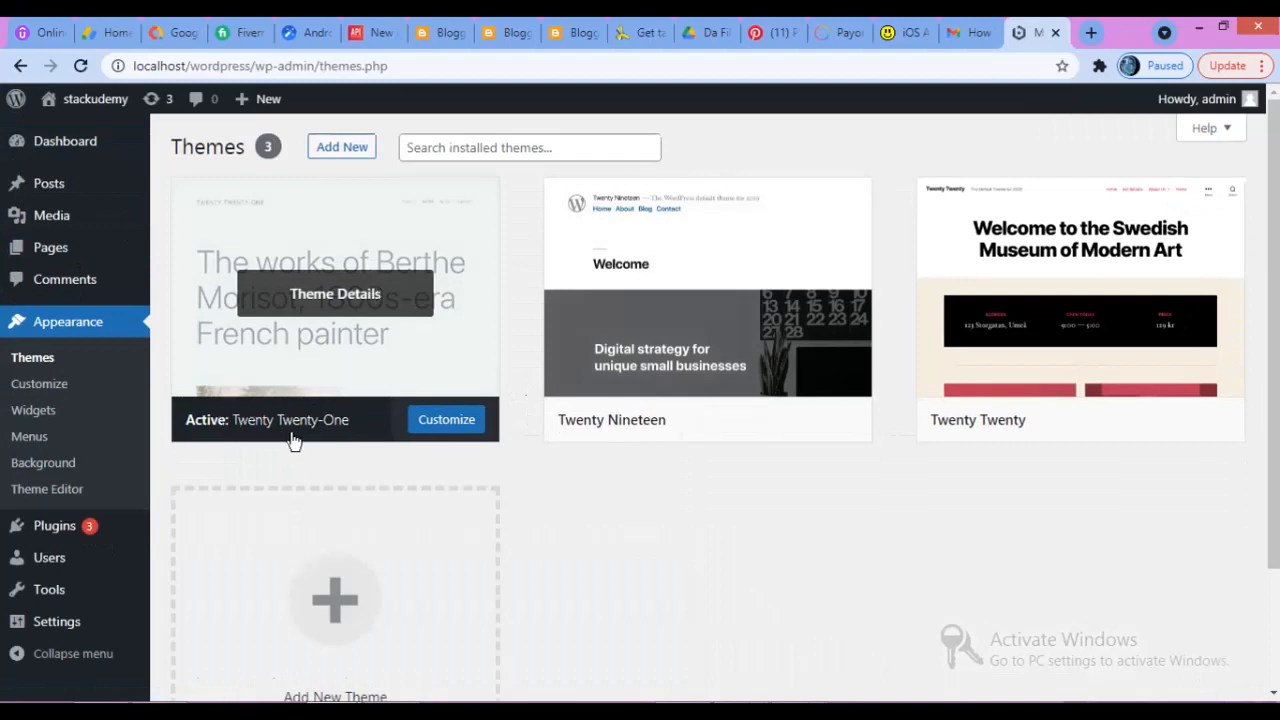
mouse_move(600, 345)
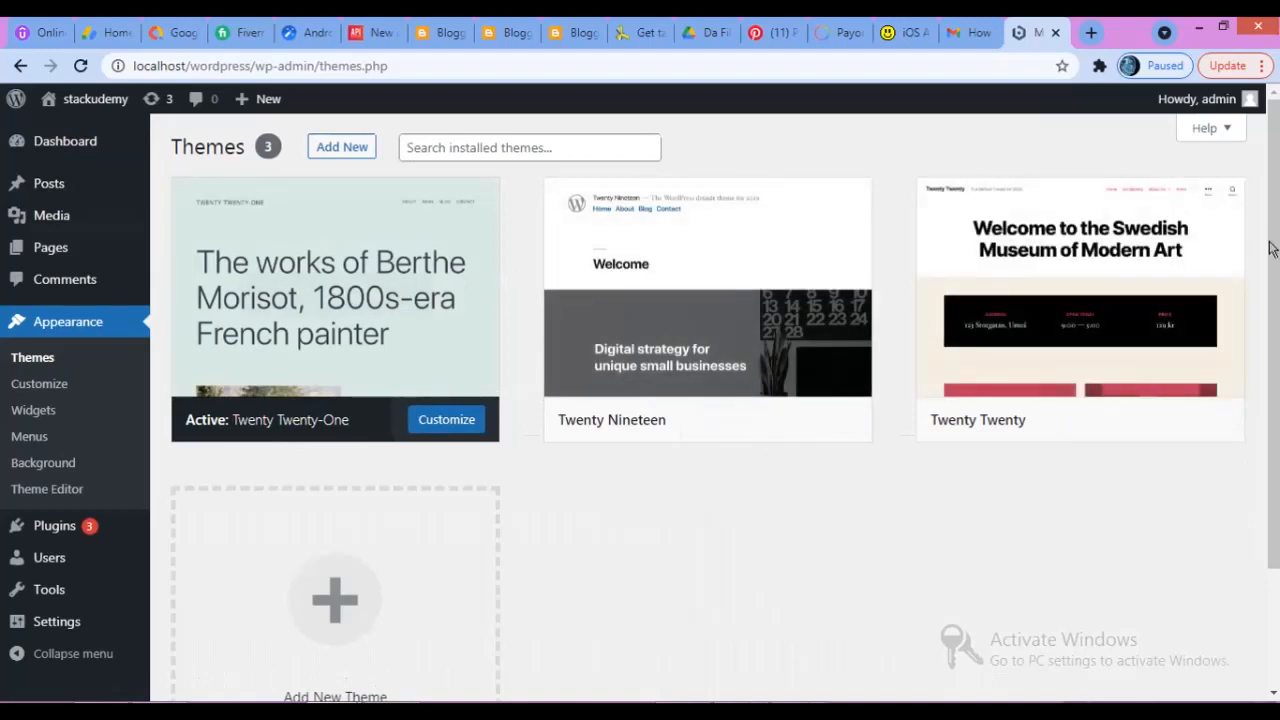
- Start adding a new theme and search the theme directory for "generatepres"
left_click(340, 158)
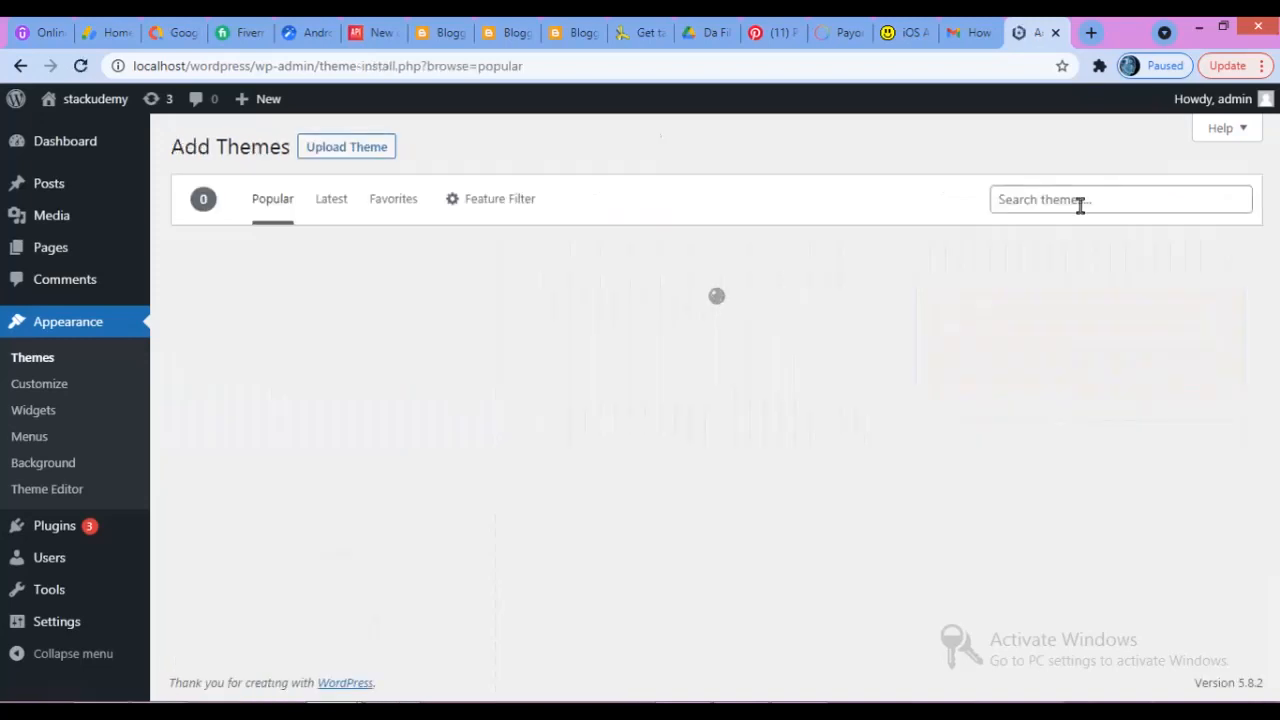
left_click(1080, 205)
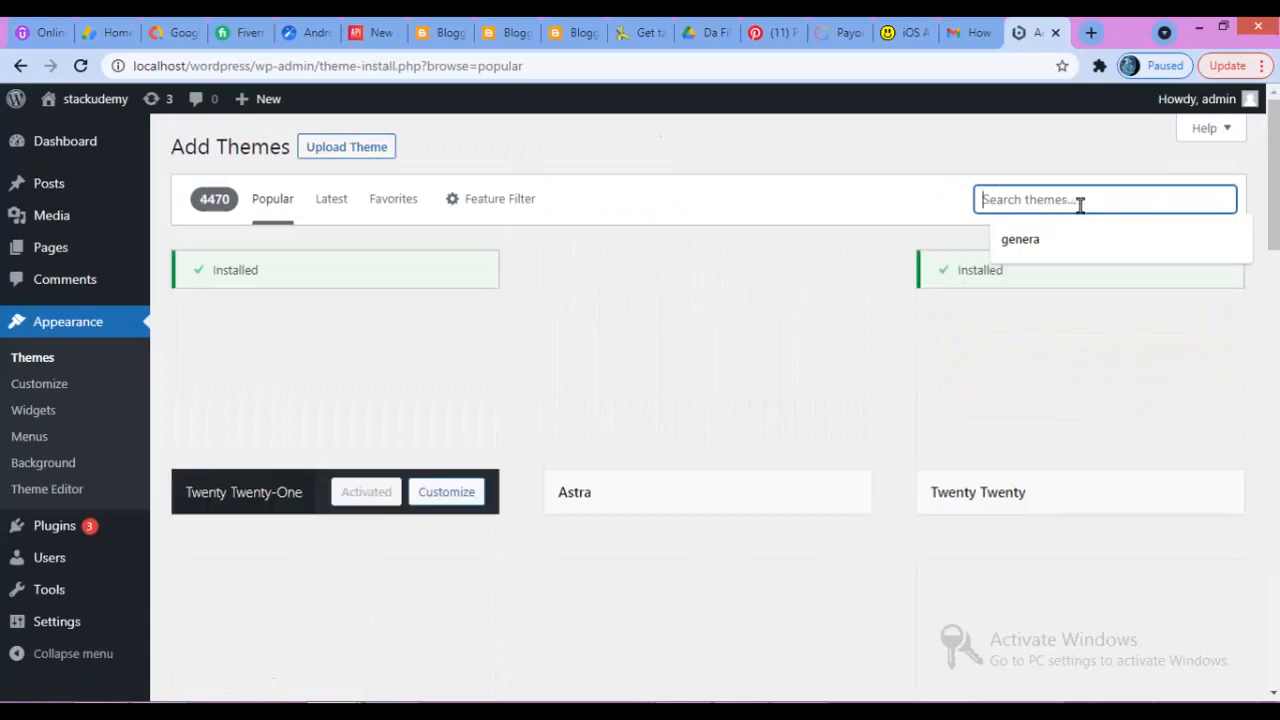
type("ge")
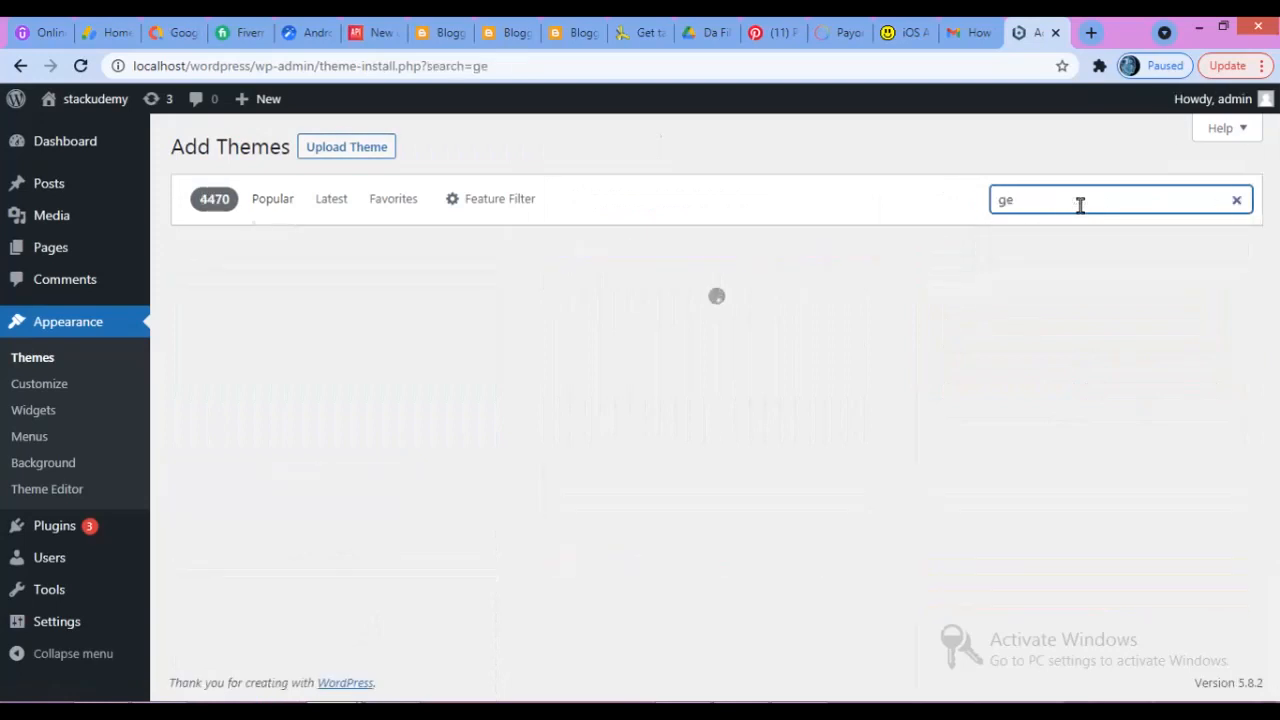
type("neratepre")
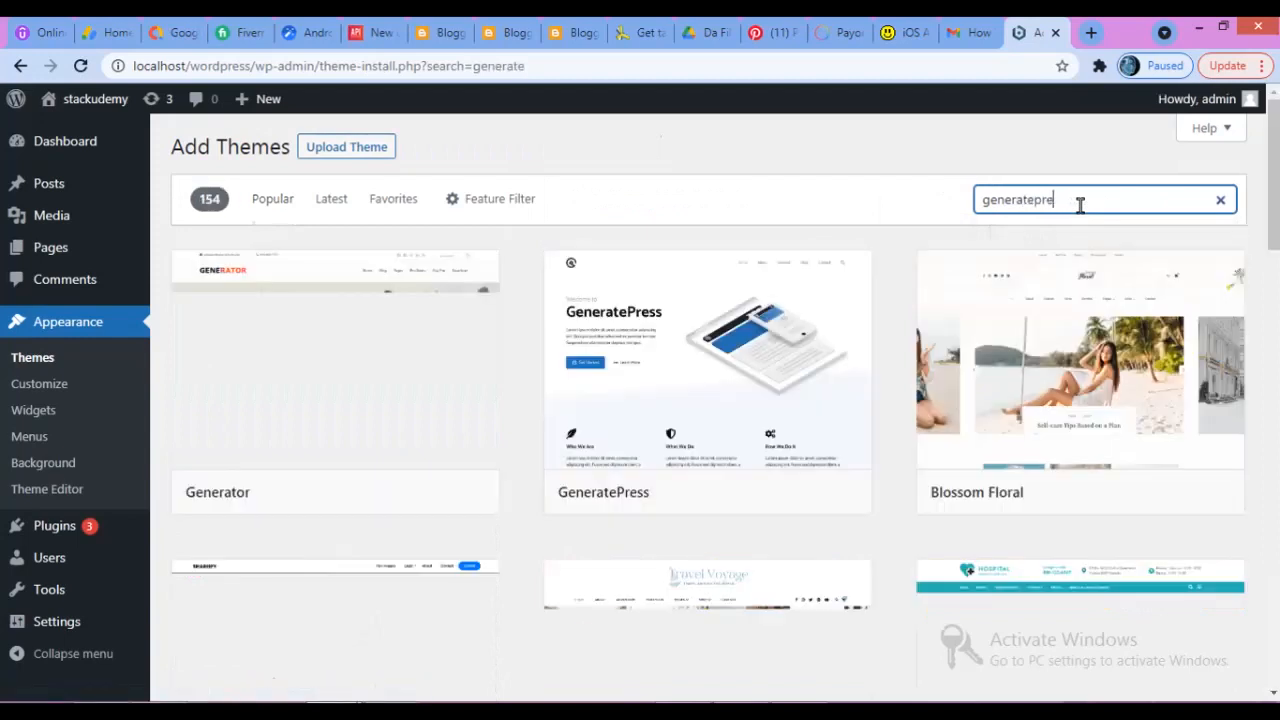
type("ss")
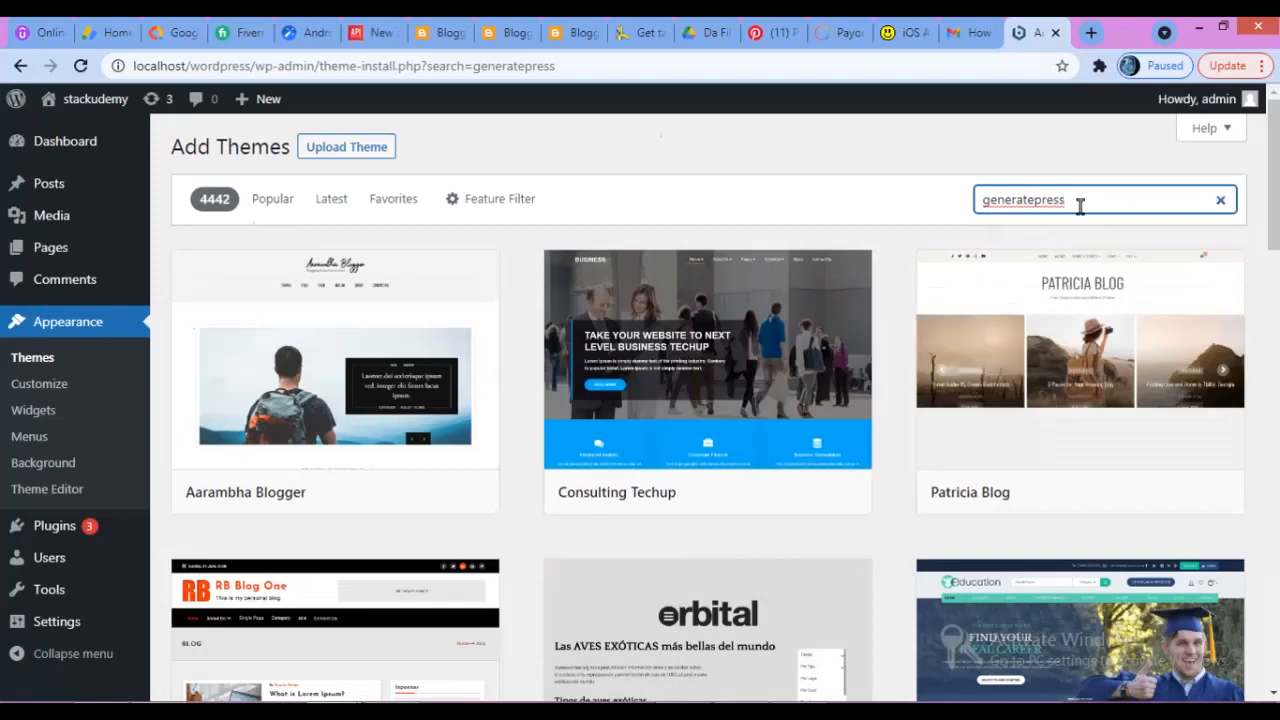
key("BackSpace")
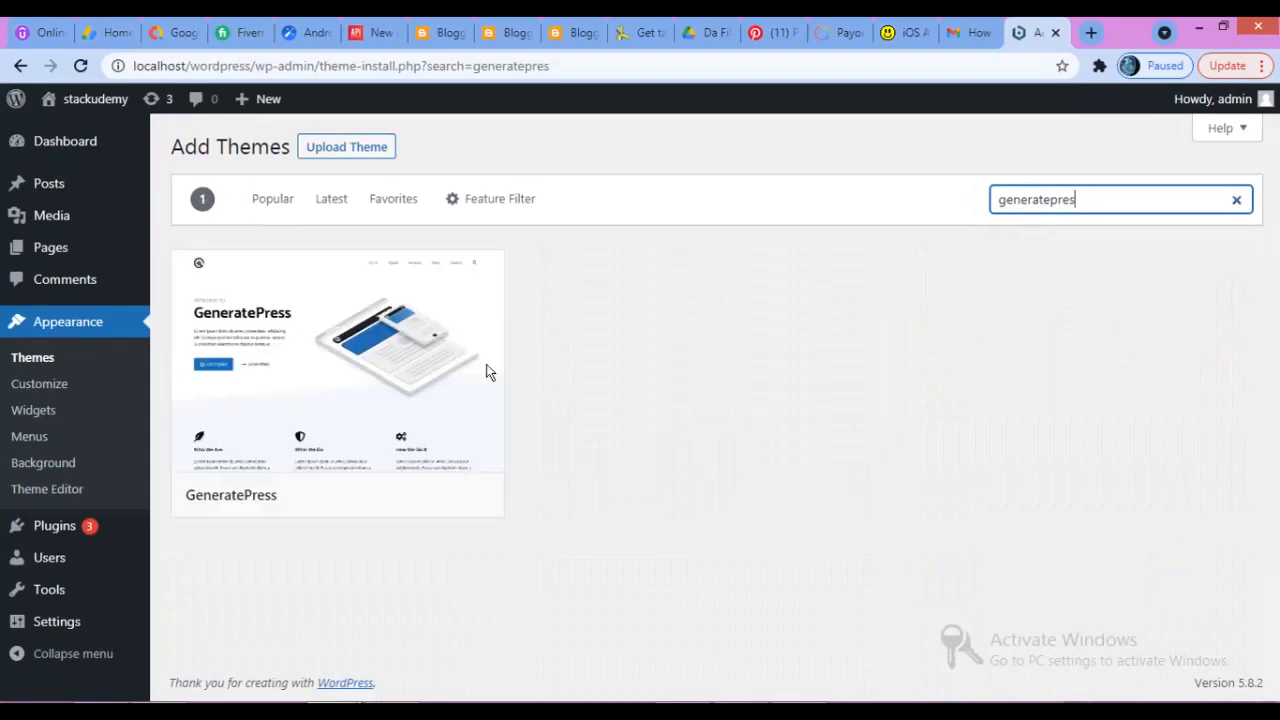
- Install the GeneratePress theme and activate it on the site
mouse_move(243, 374)
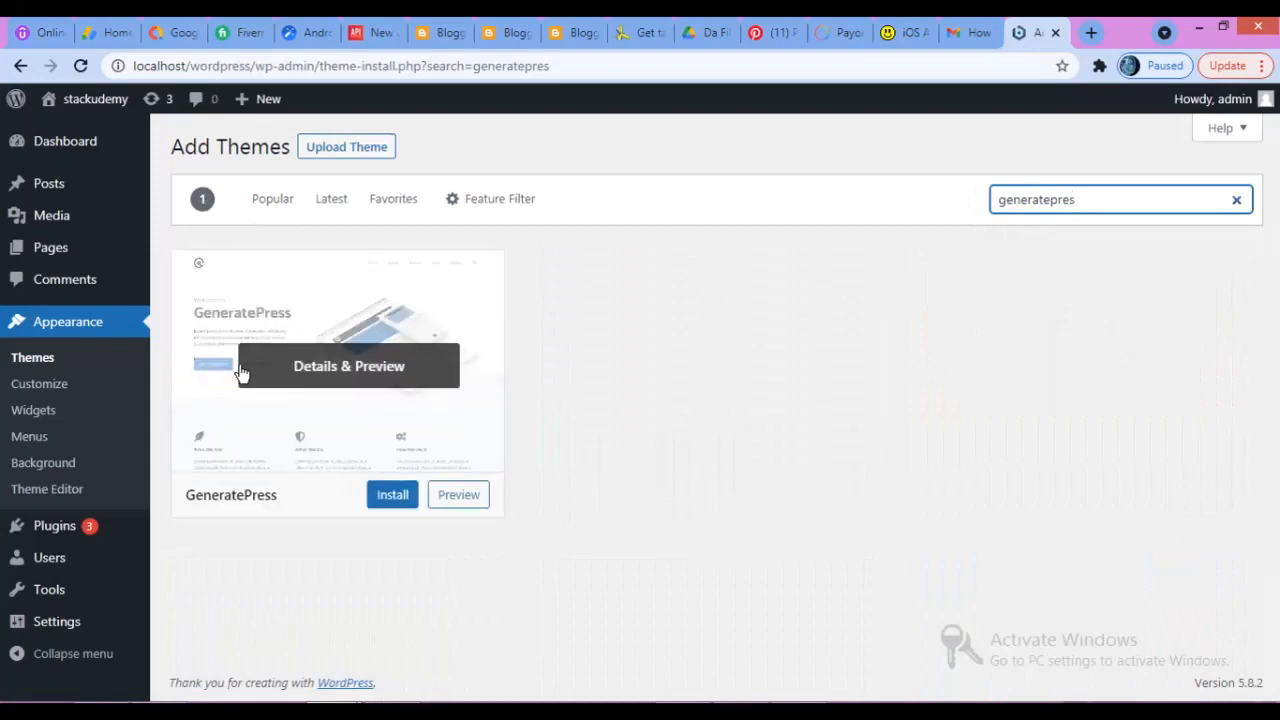
left_click(394, 500)
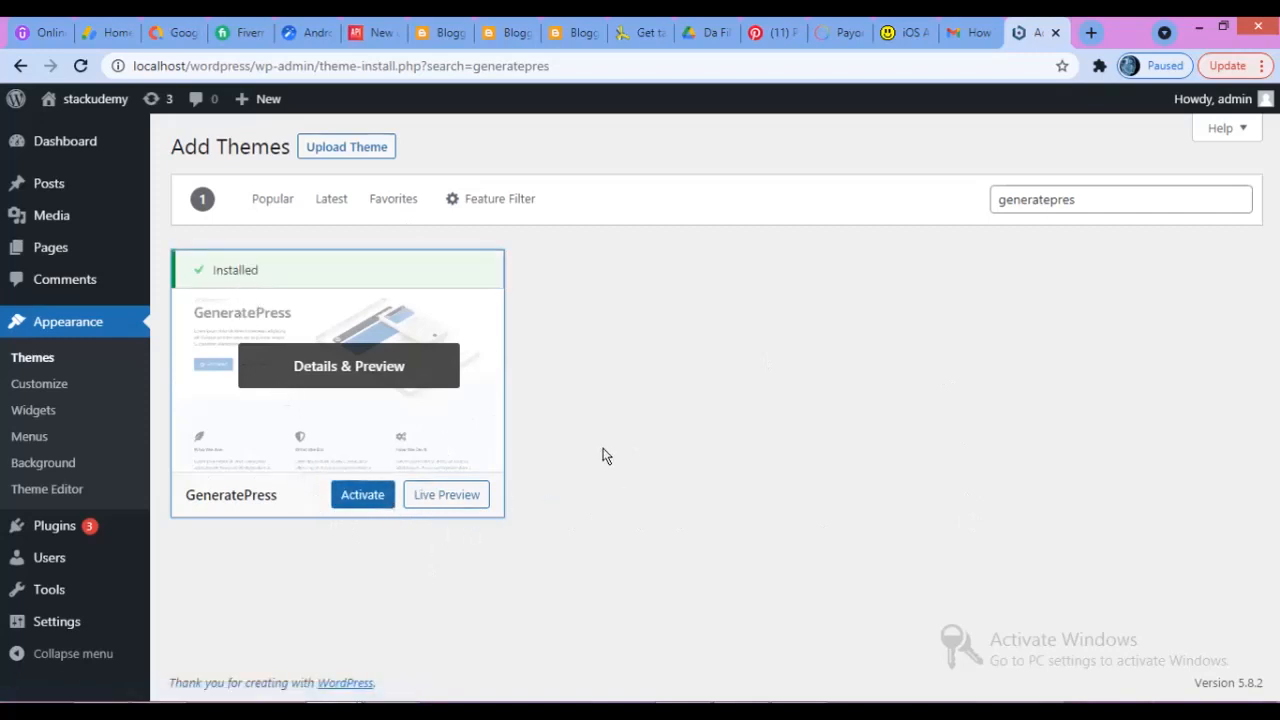
left_click(368, 498)
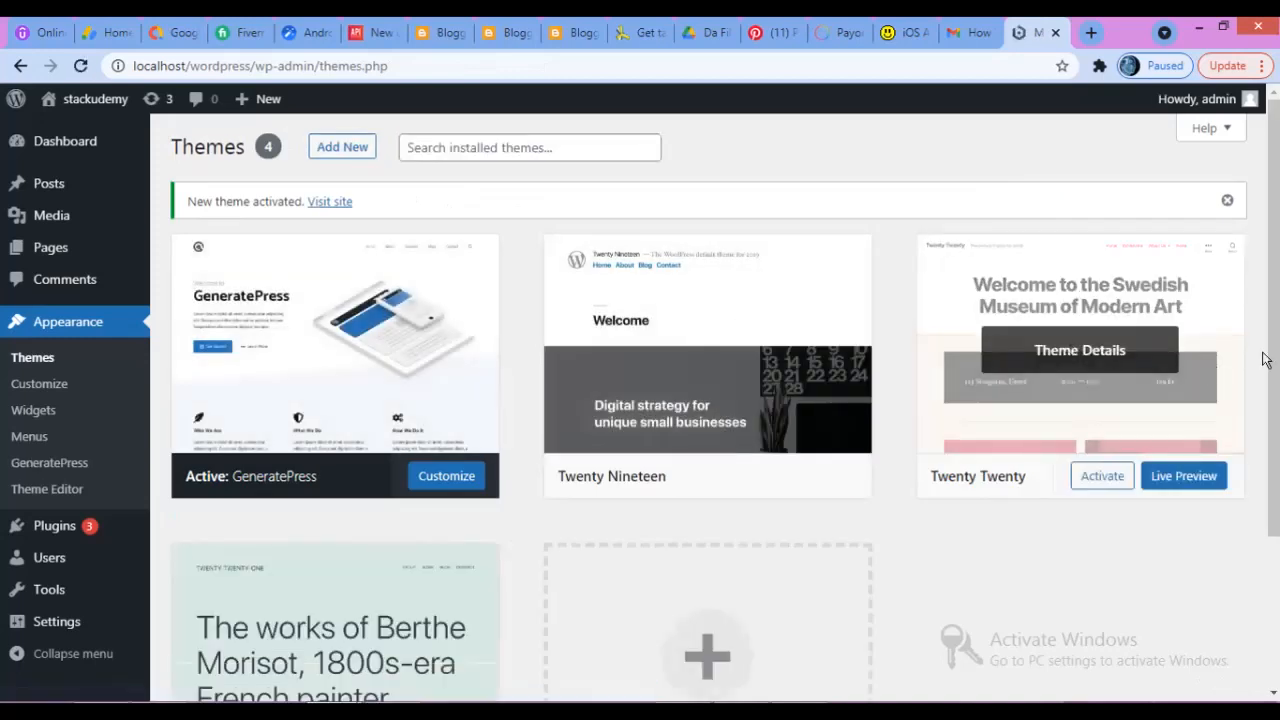
- Delete the unused Twenty Nineteen theme from the installed themes and confirm the deletion
scroll(1266, 360, "down", 3)
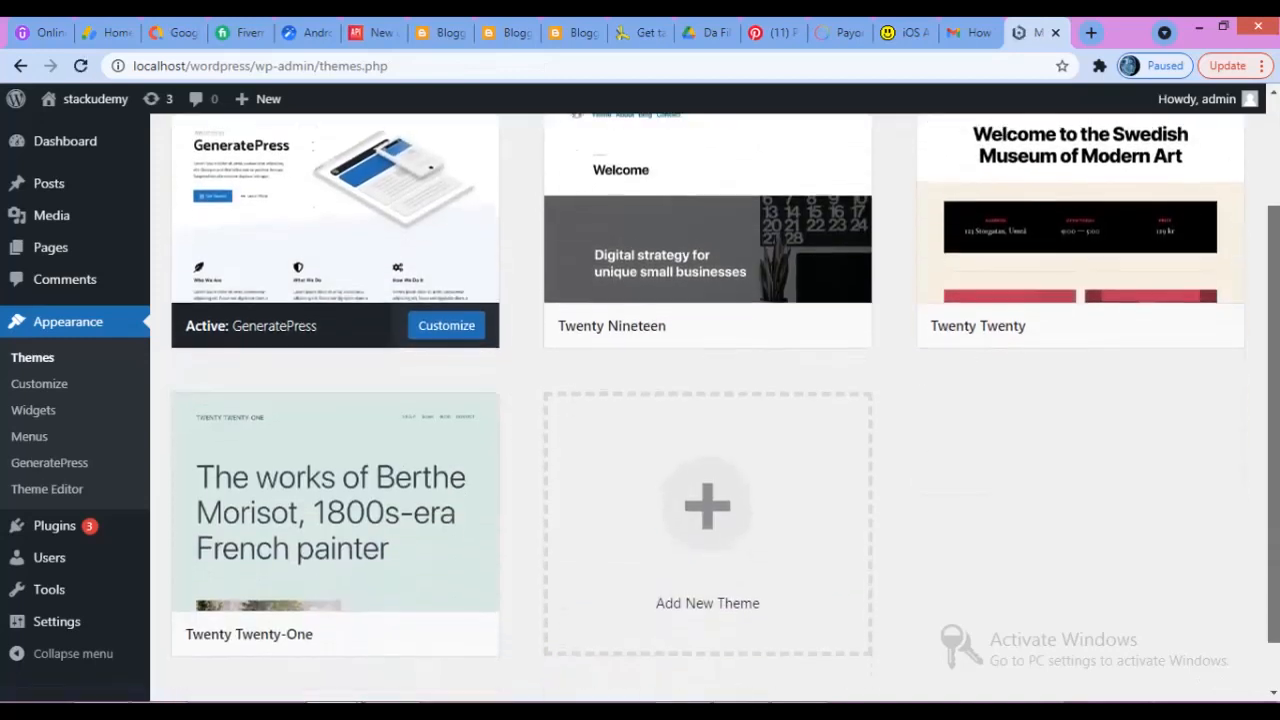
scroll(645, 383, "up", 2)
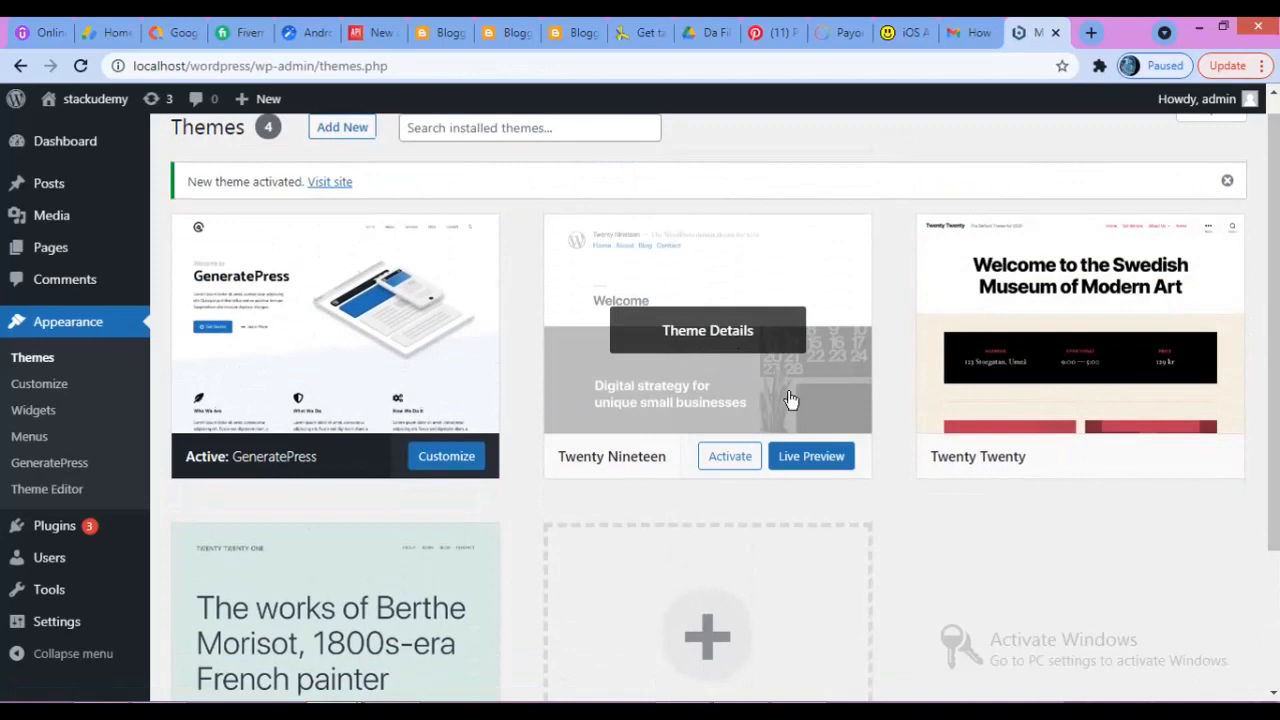
left_click(709, 338)
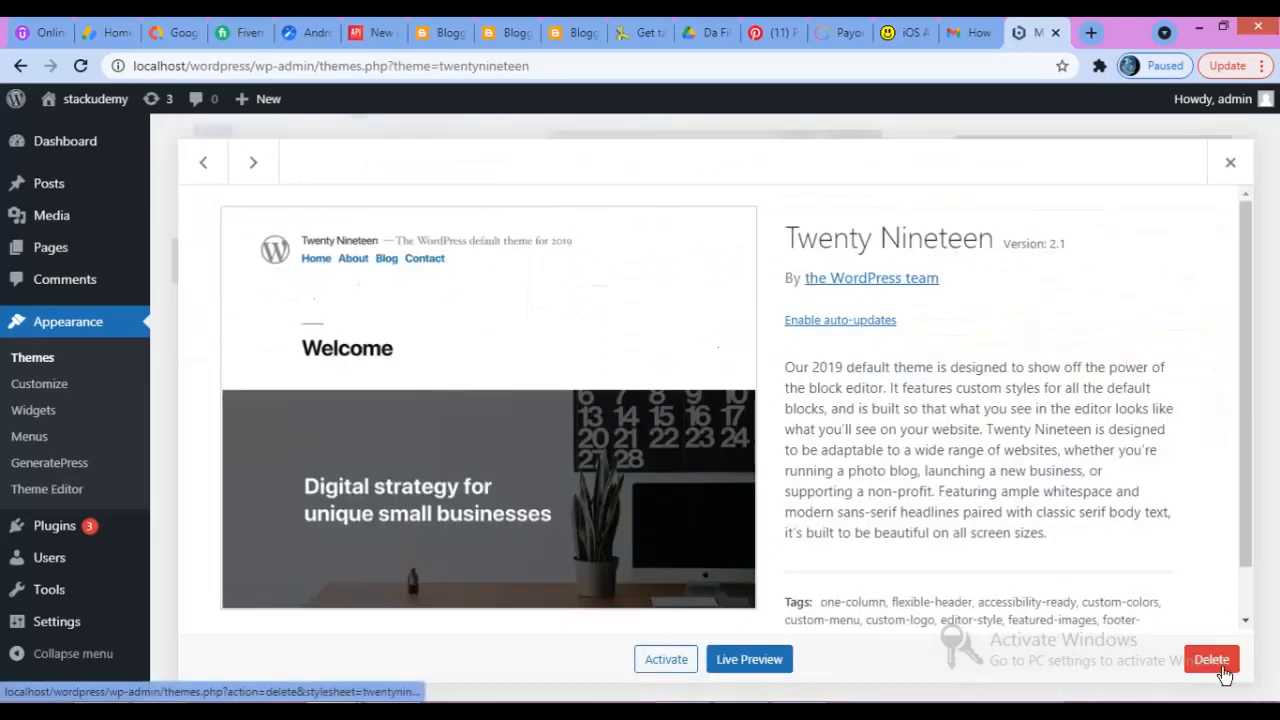
left_click(1212, 661)
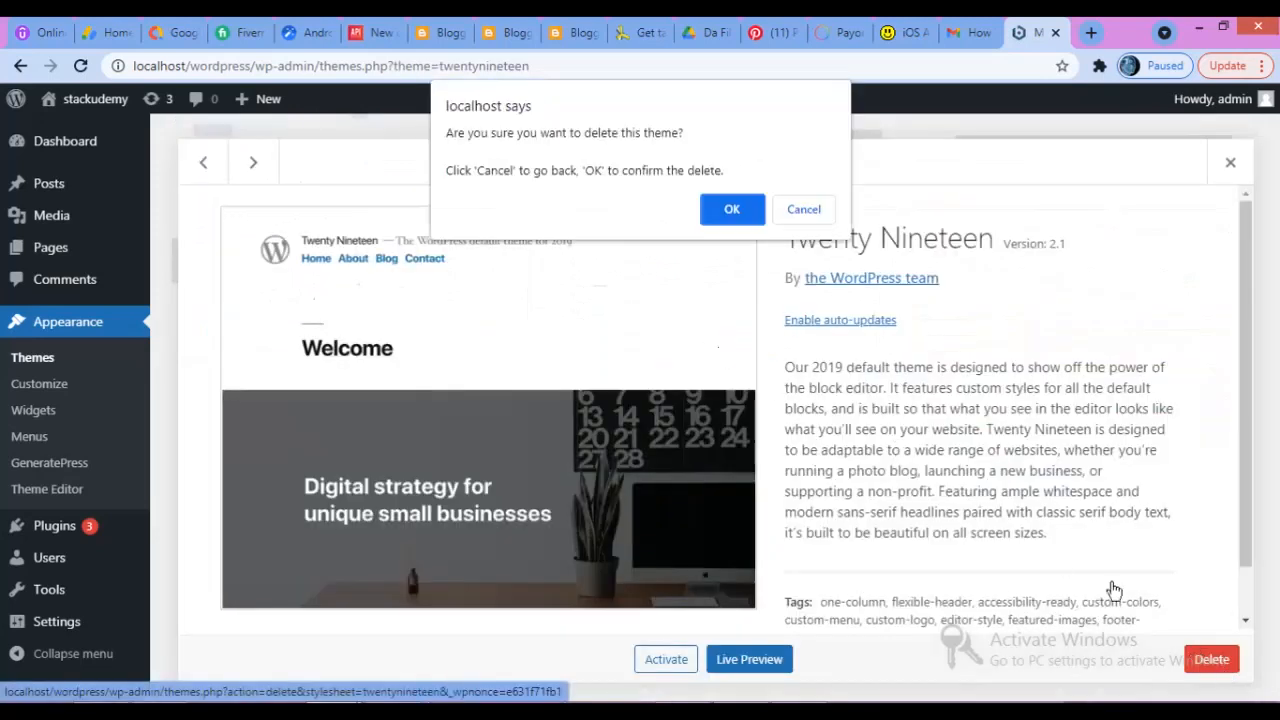
left_click(730, 211)
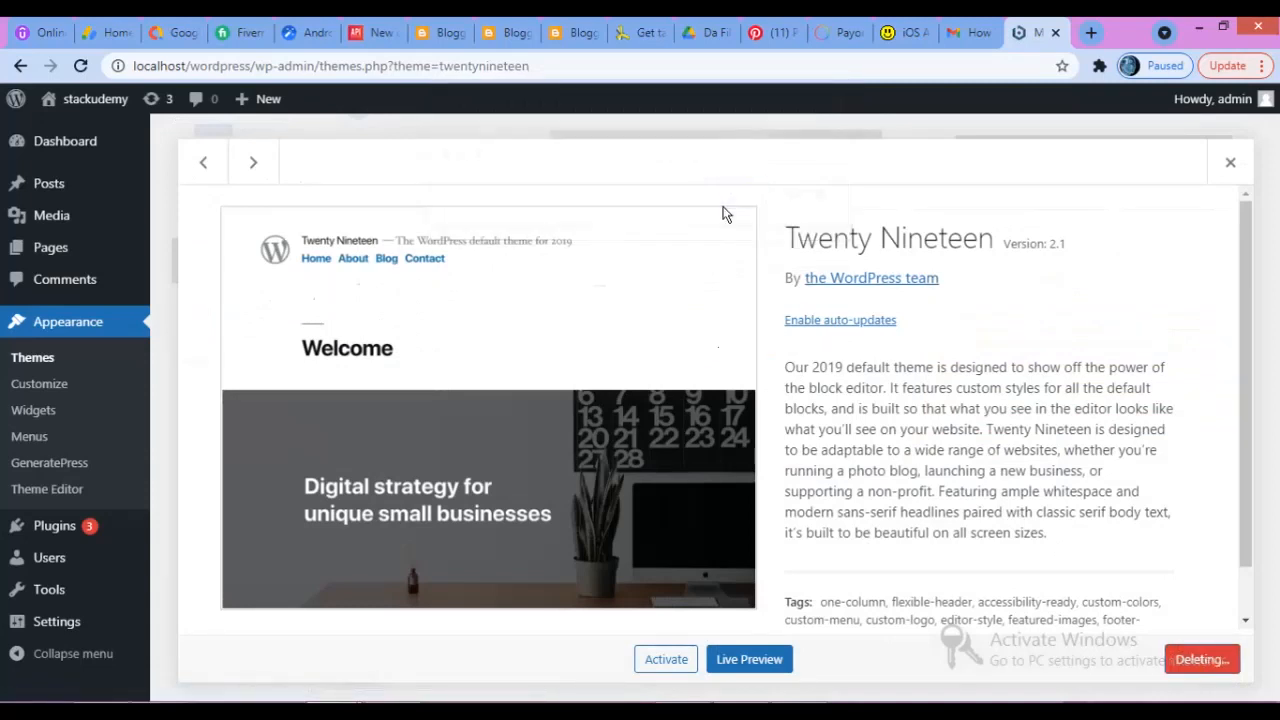
- Delete the unused Twenty Twenty theme and confirm the deletion
scroll(1166, 409, "up", 2)
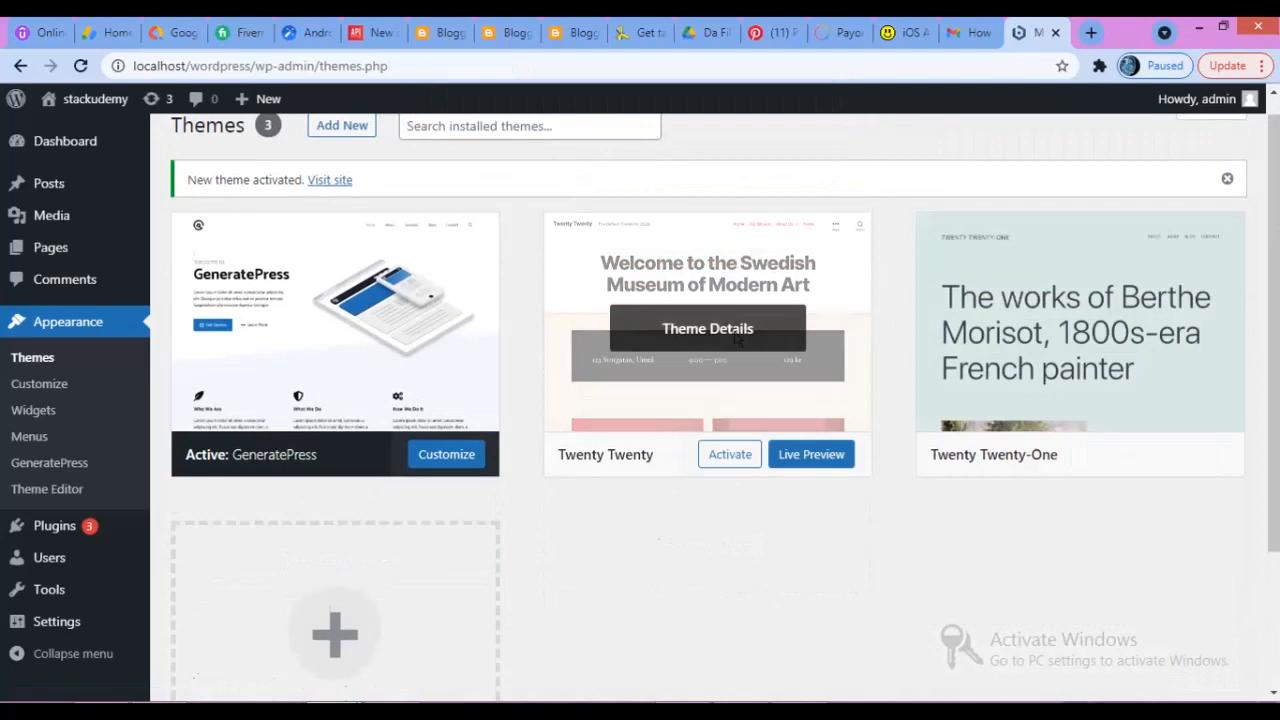
left_click(737, 340)
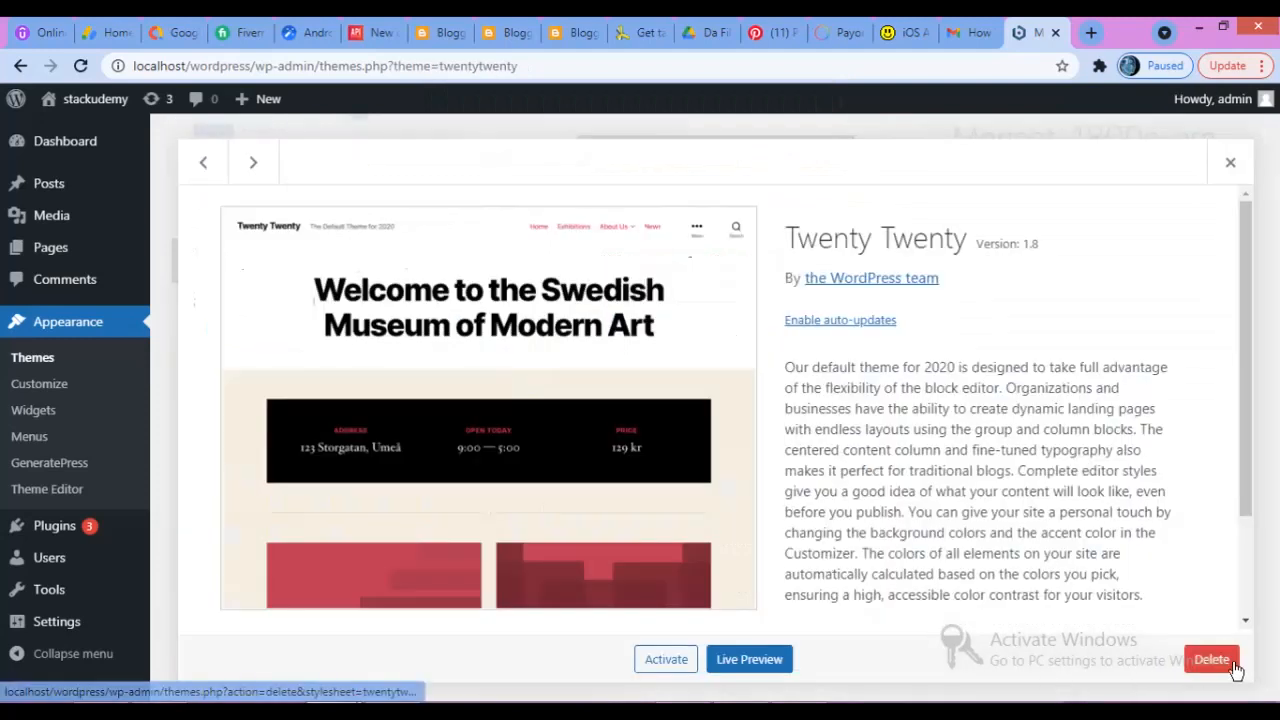
left_click(1232, 666)
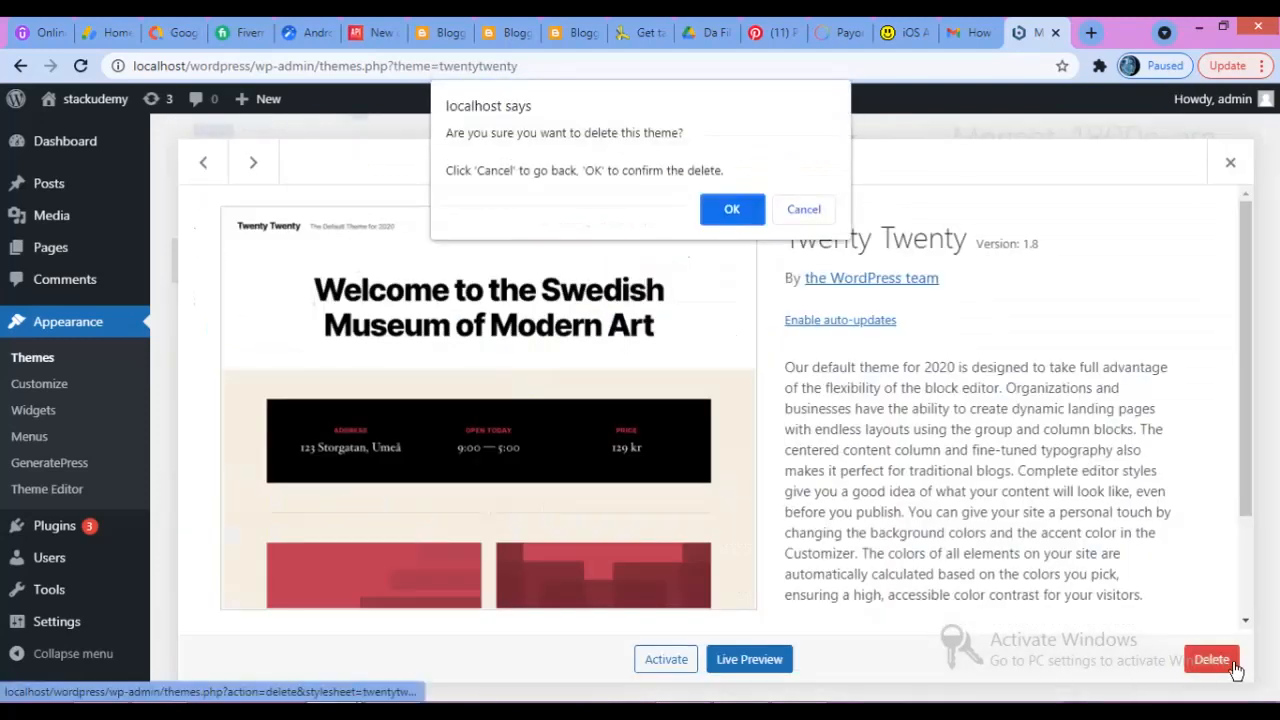
left_click(733, 209)
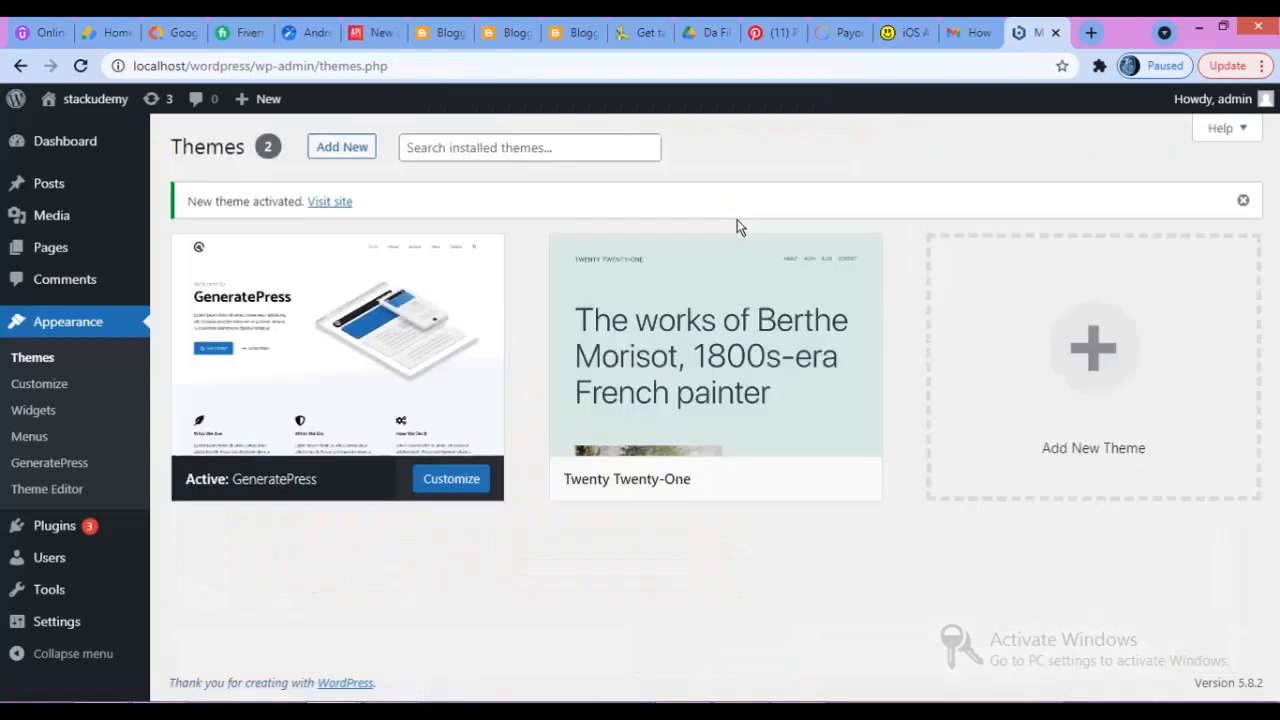
- Delete the Twenty Twenty-One theme, confirm the deletion and view the GeneratePress theme details
mouse_move(800, 334)
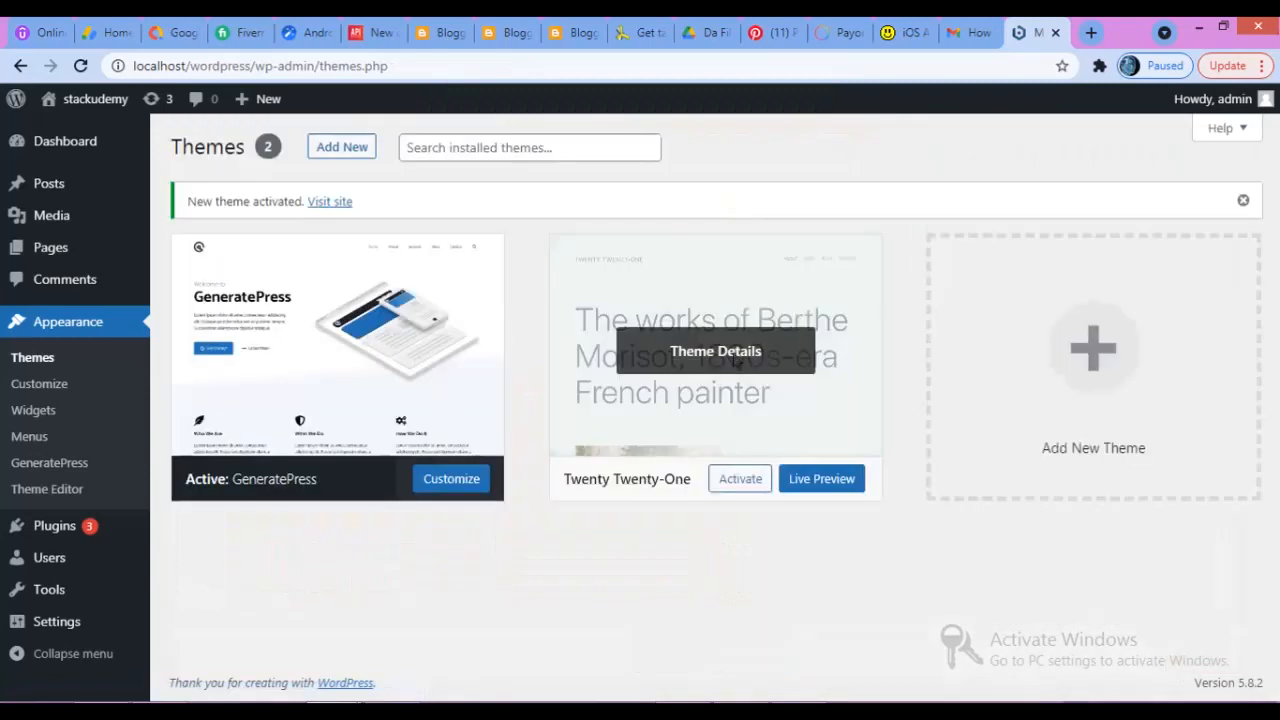
left_click(737, 360)
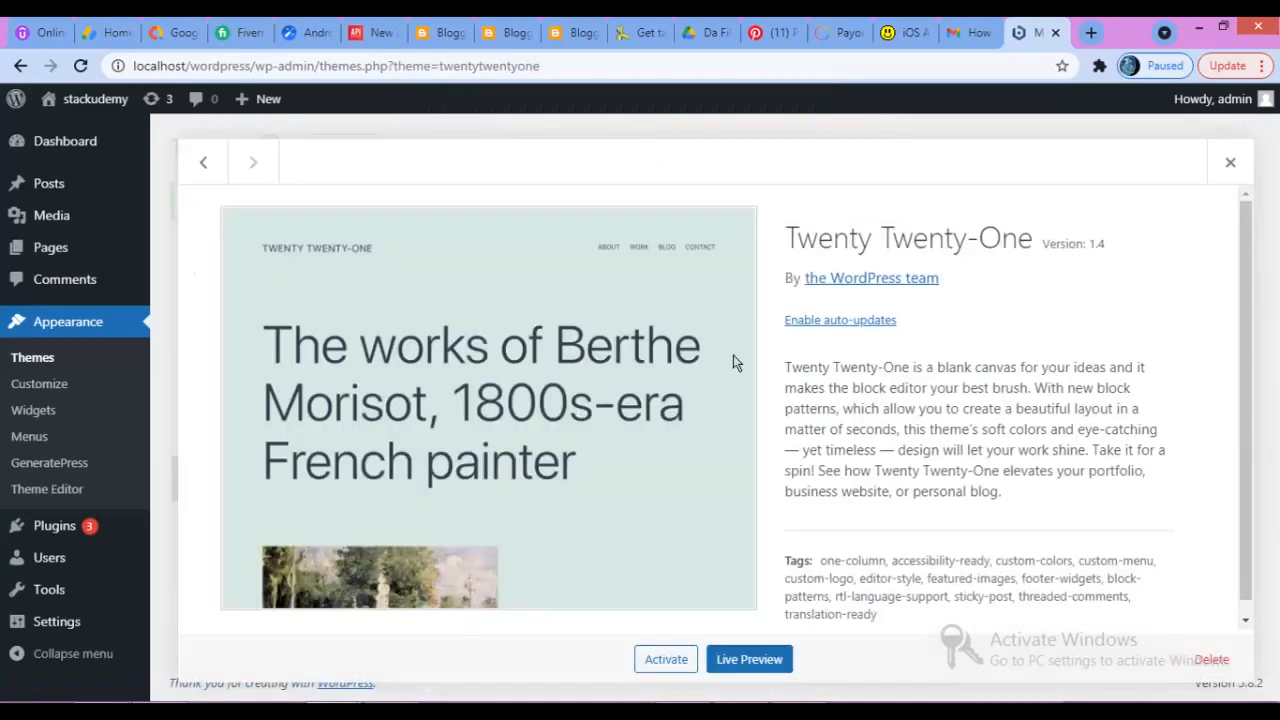
left_click(1213, 664)
left_click(731, 209)
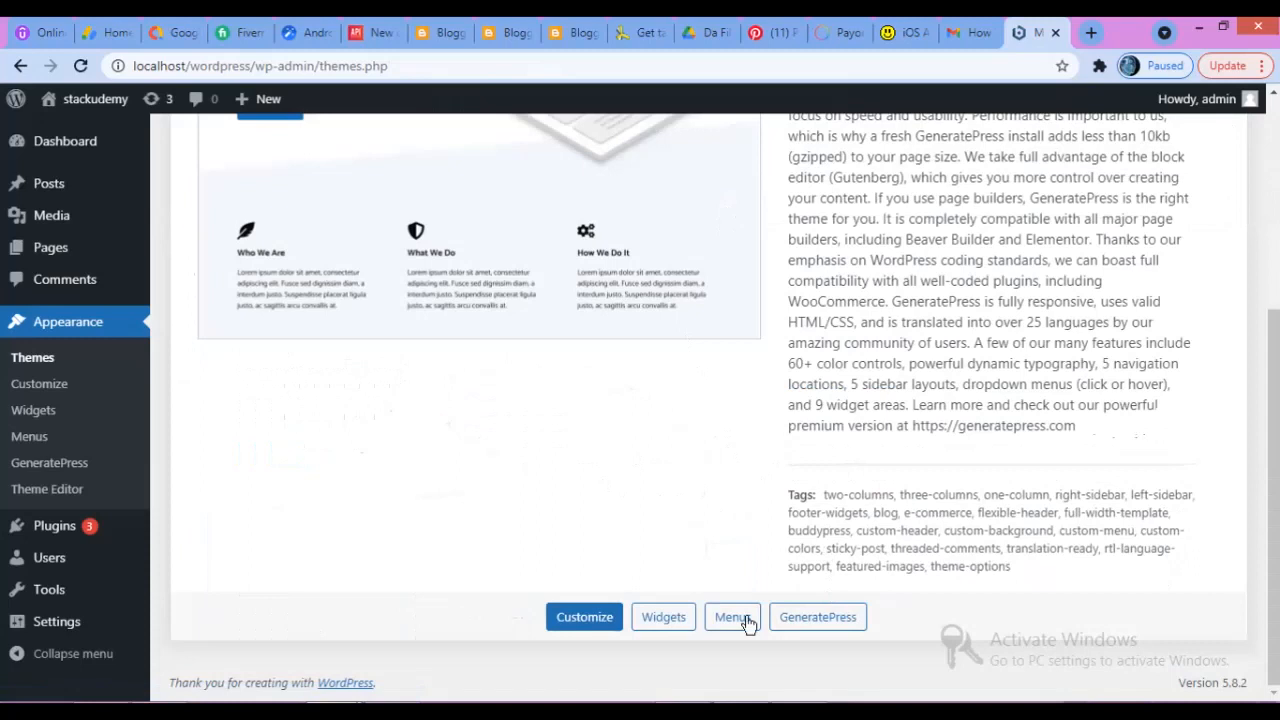
scroll(695, 375, "up", 3)
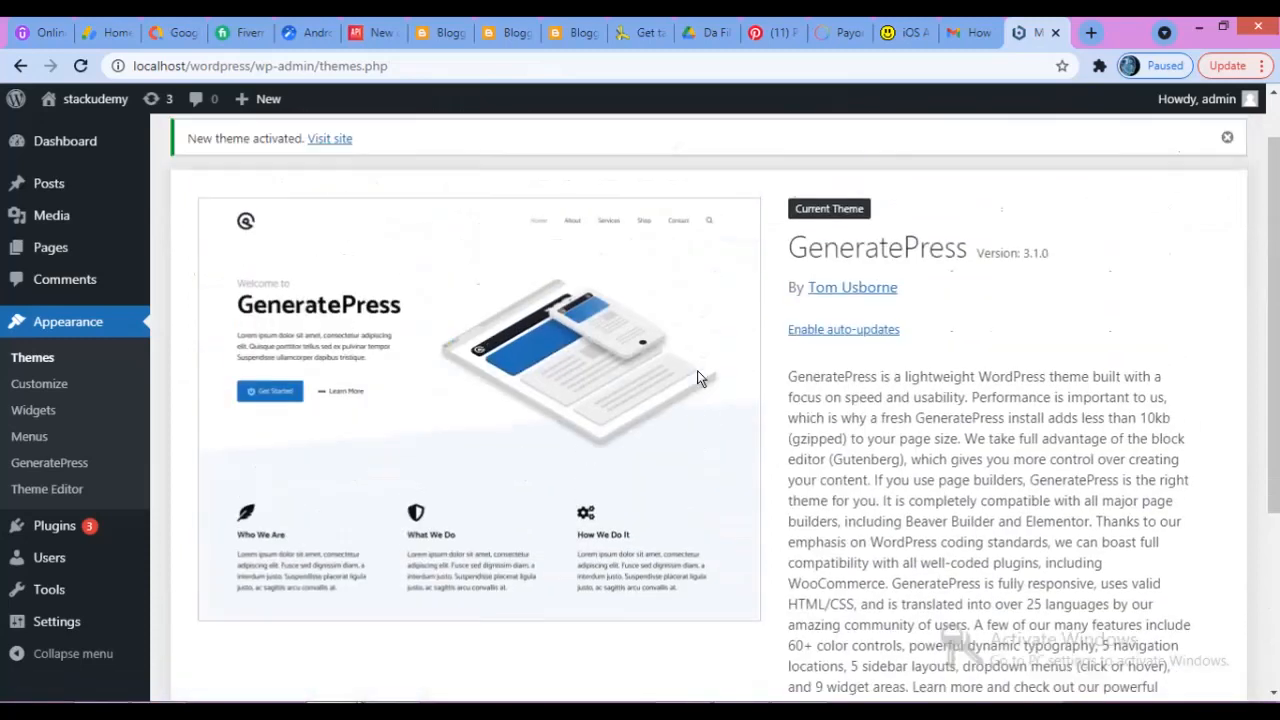
- Look over the active GeneratePress theme and open the list of installed plugins
scroll(697, 370, "up", 1)
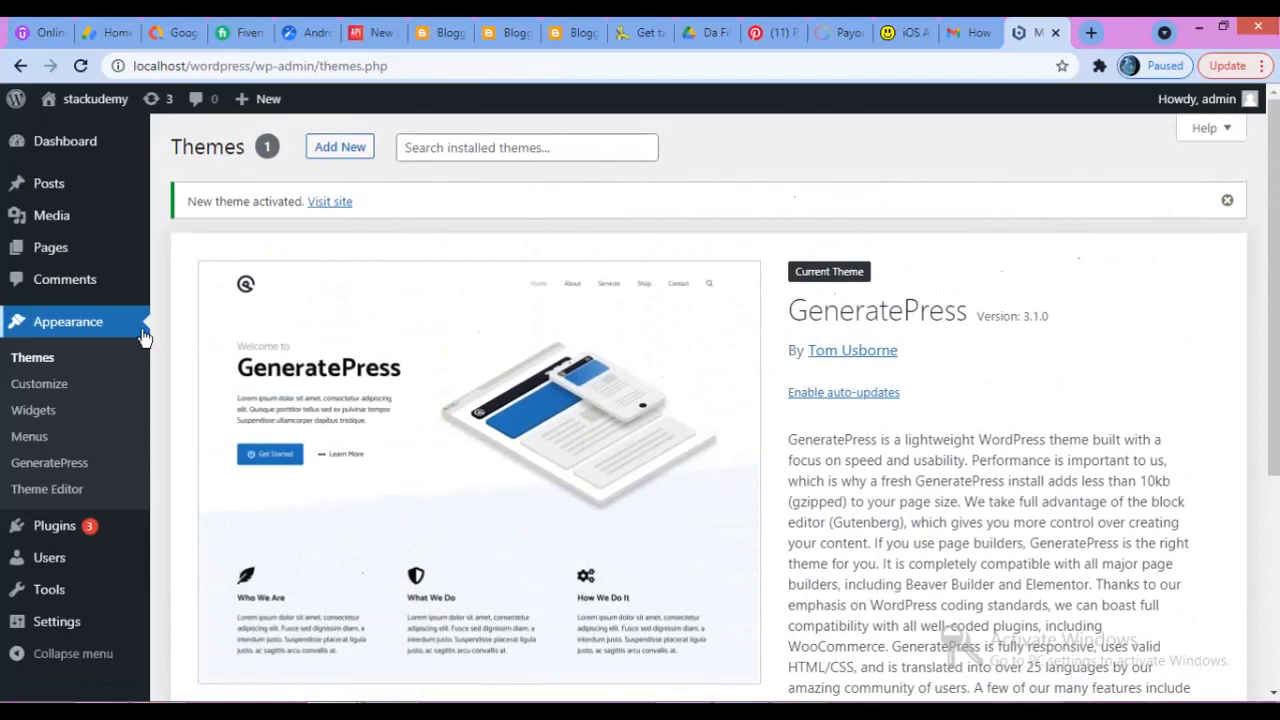
left_click_drag(1273, 236, 1273, 447)
scroll(607, 468, "up", 3)
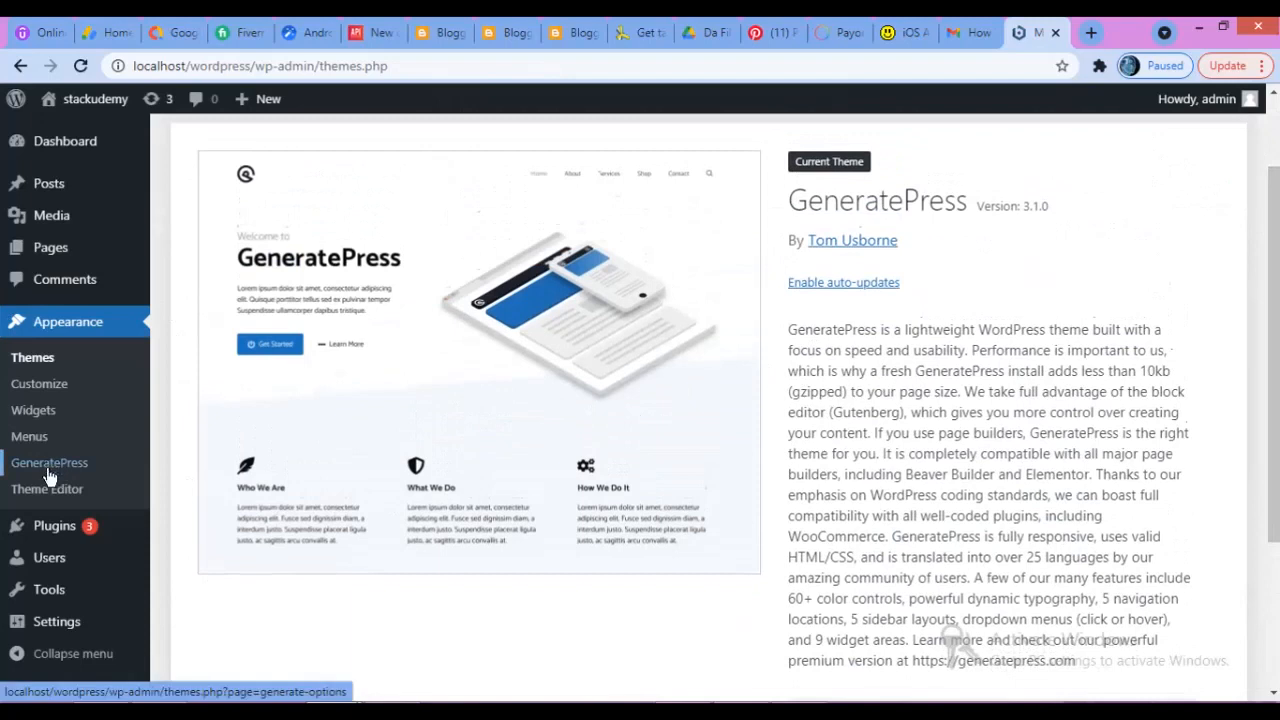
mouse_move(40, 532)
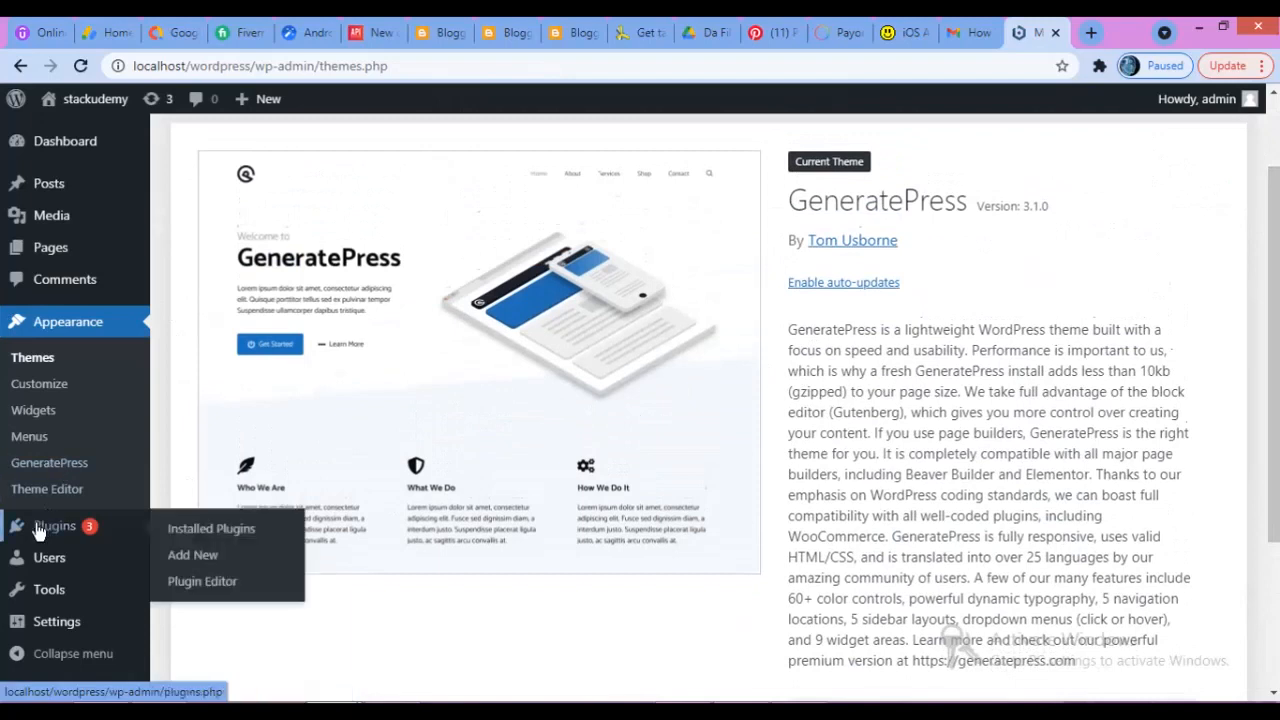
left_click(203, 528)
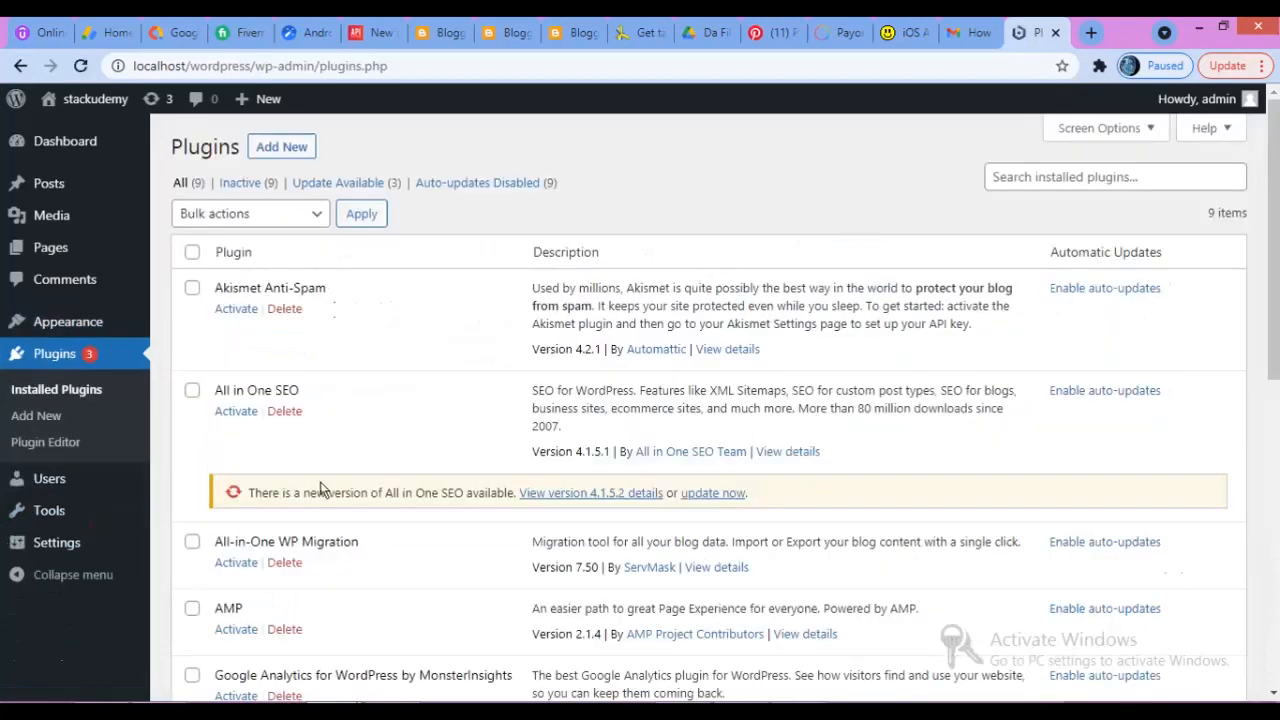
- Bulk-delete the Akismet Anti-Spam, All in One SEO, All-in-One WP Migration, Hello Dolly, Jetpack and TaxoPress plugins
scroll(237, 400, "down", 2)
scroll(240, 495, "down", 2)
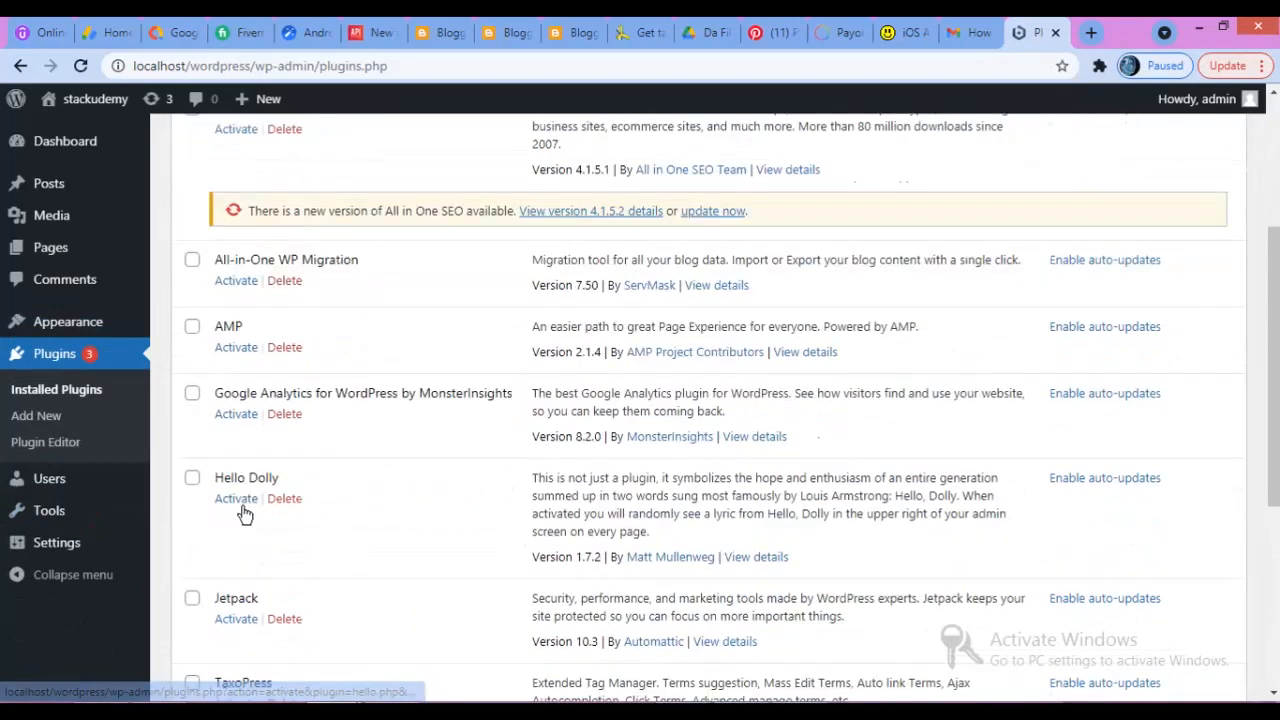
scroll(245, 510, "down", 3)
scroll(244, 514, "down", 1)
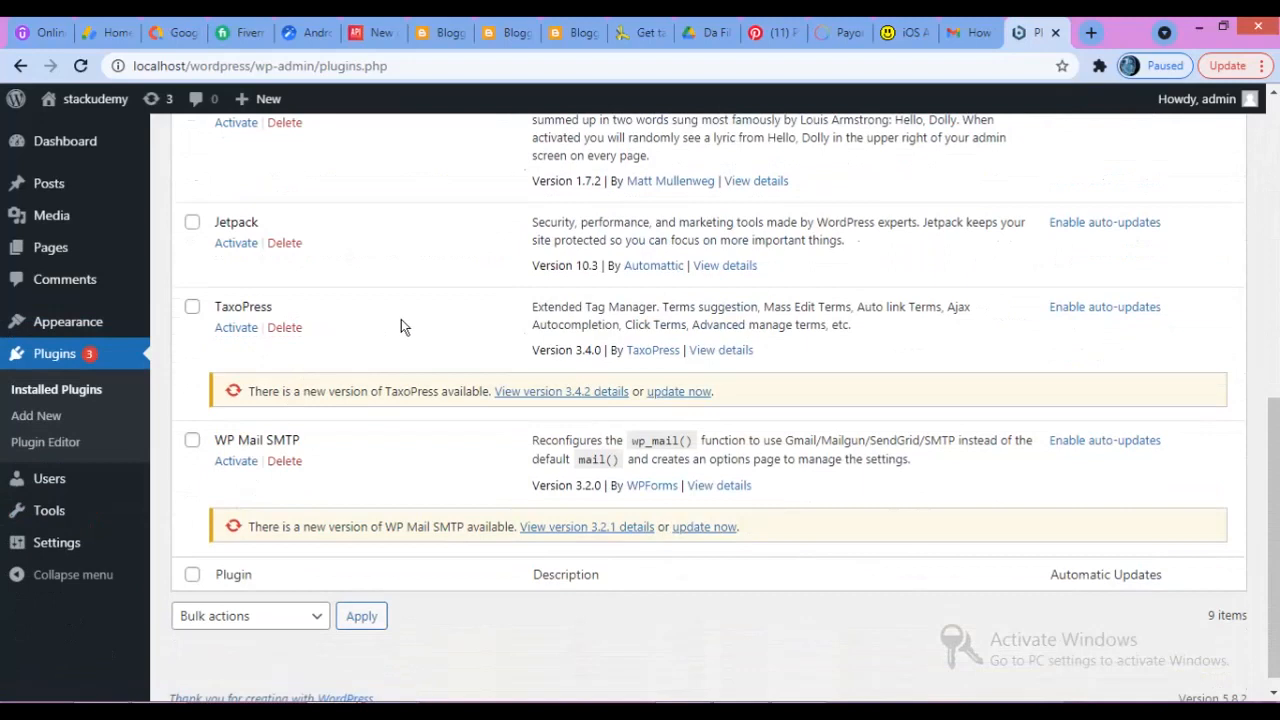
scroll(416, 303, "up", 7)
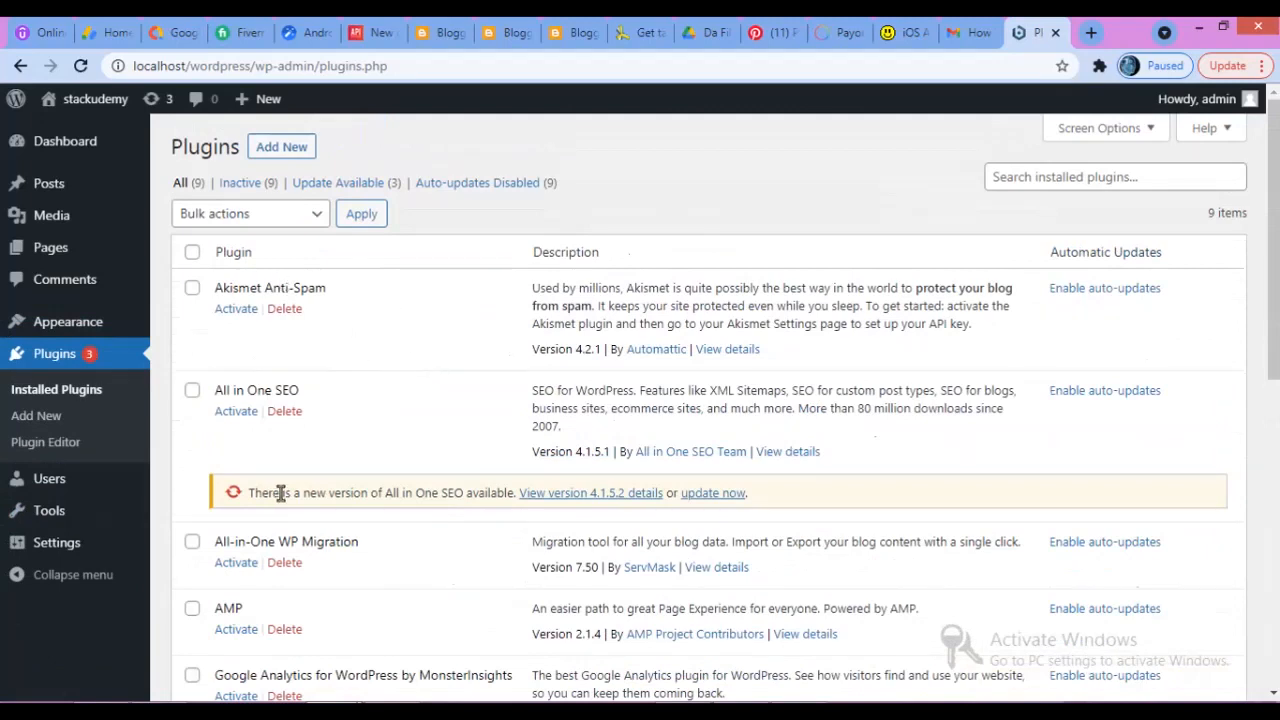
scroll(345, 386, "down", 2)
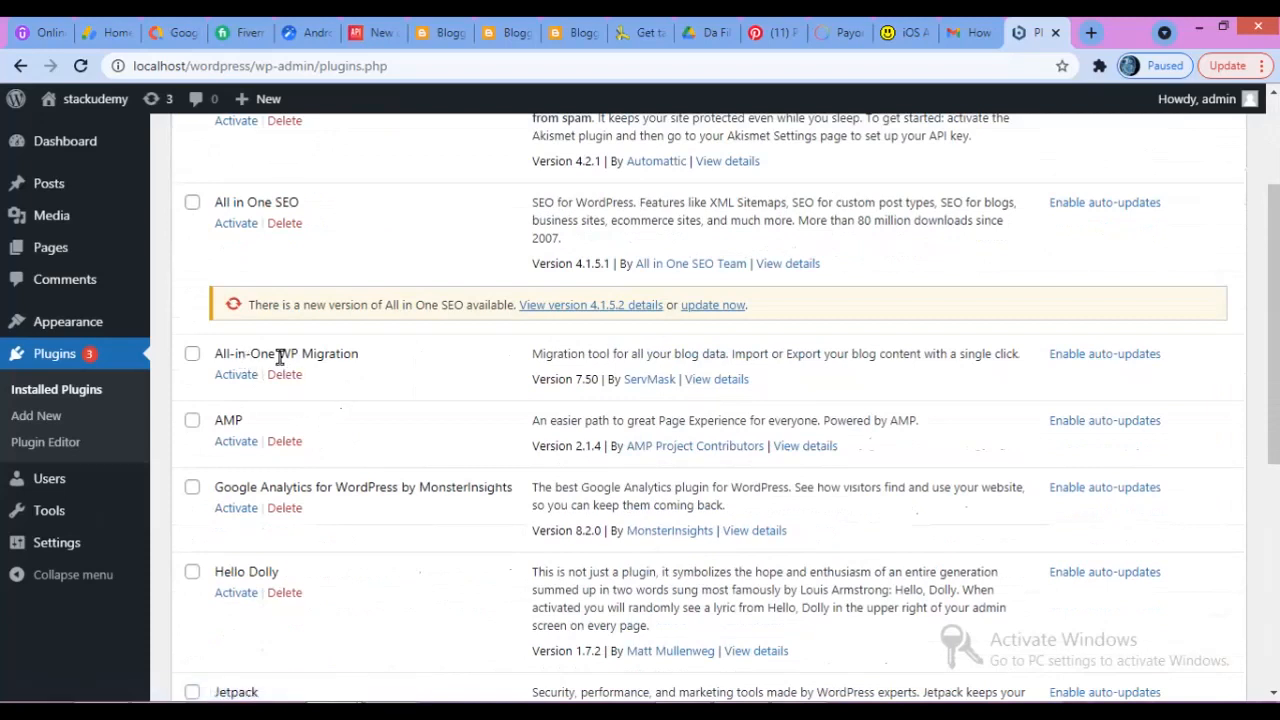
scroll(327, 478, "down", 1)
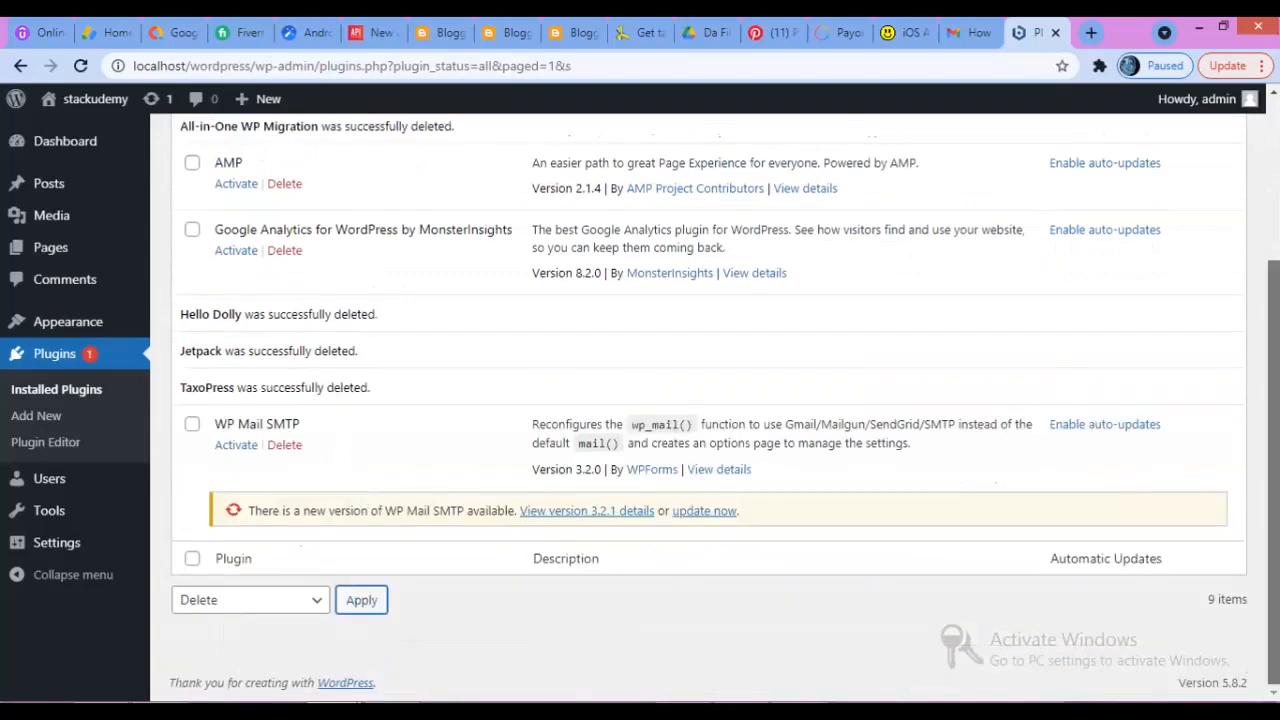
left_click_drag(1273, 400, 1273, 225)
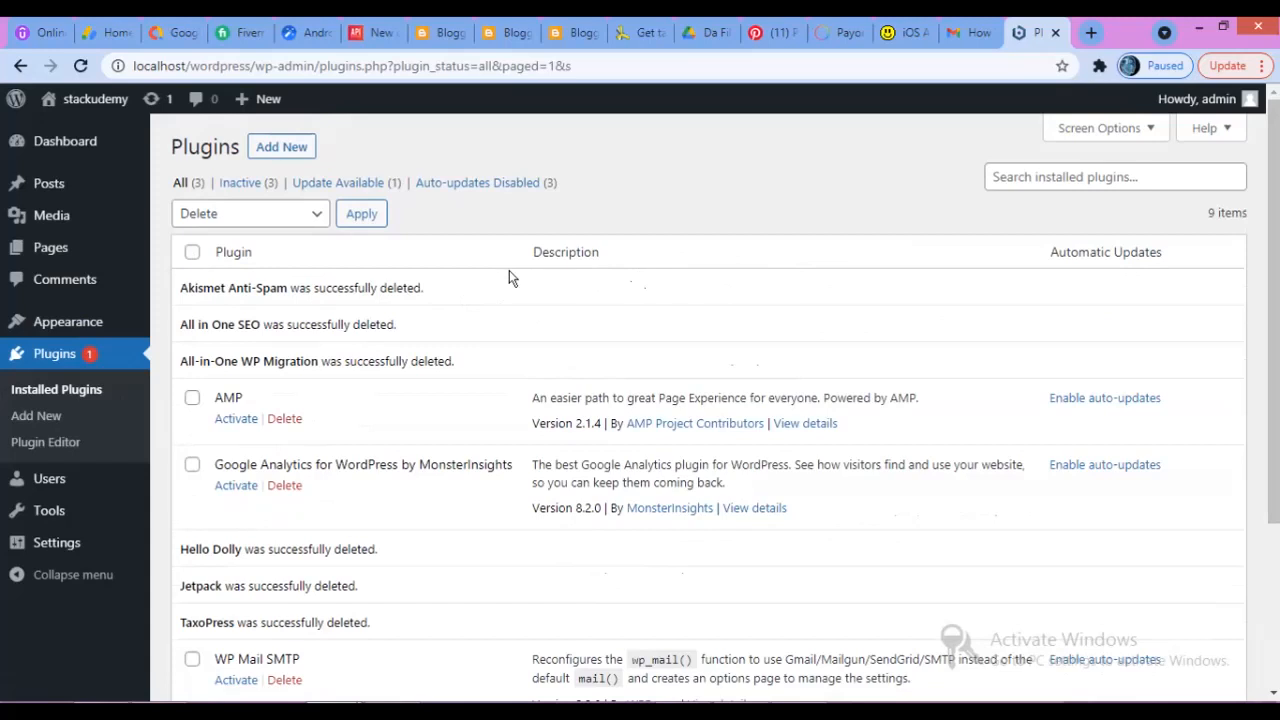
- Open the site's front end in a new browser tab and examine the home page's header, post, sidebar and footer
mouse_move(90, 99)
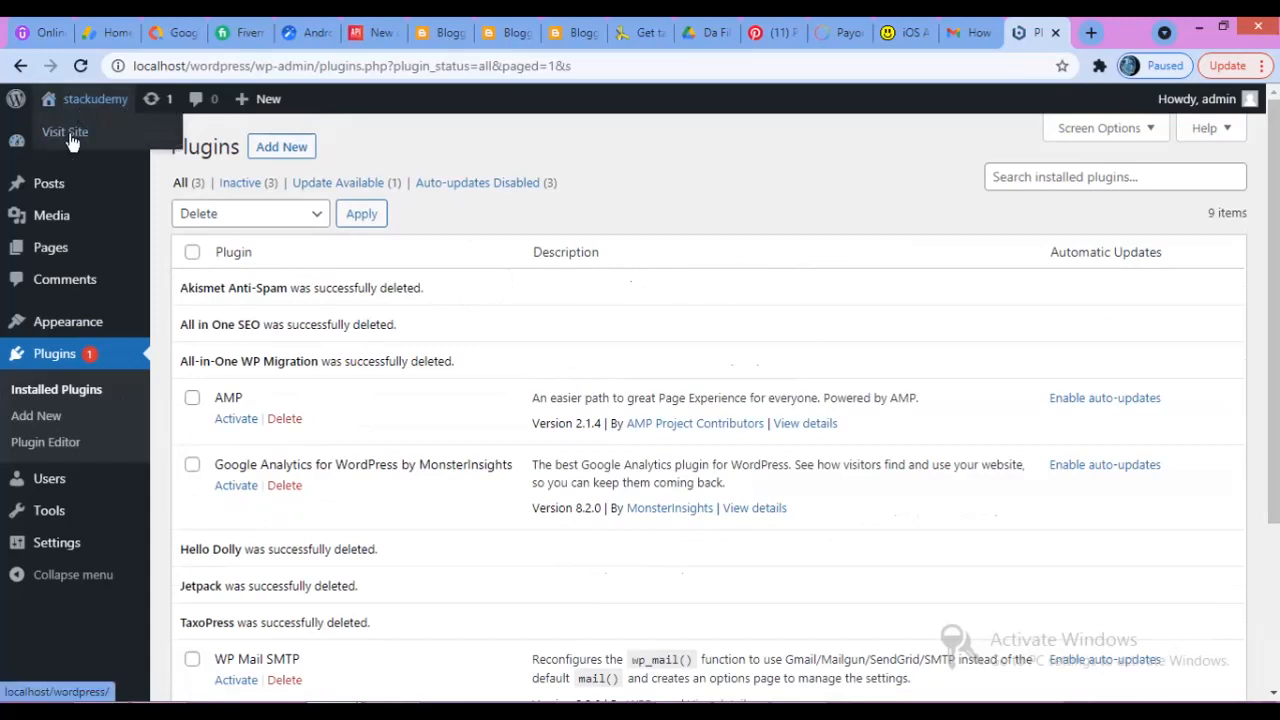
right_click(72, 143)
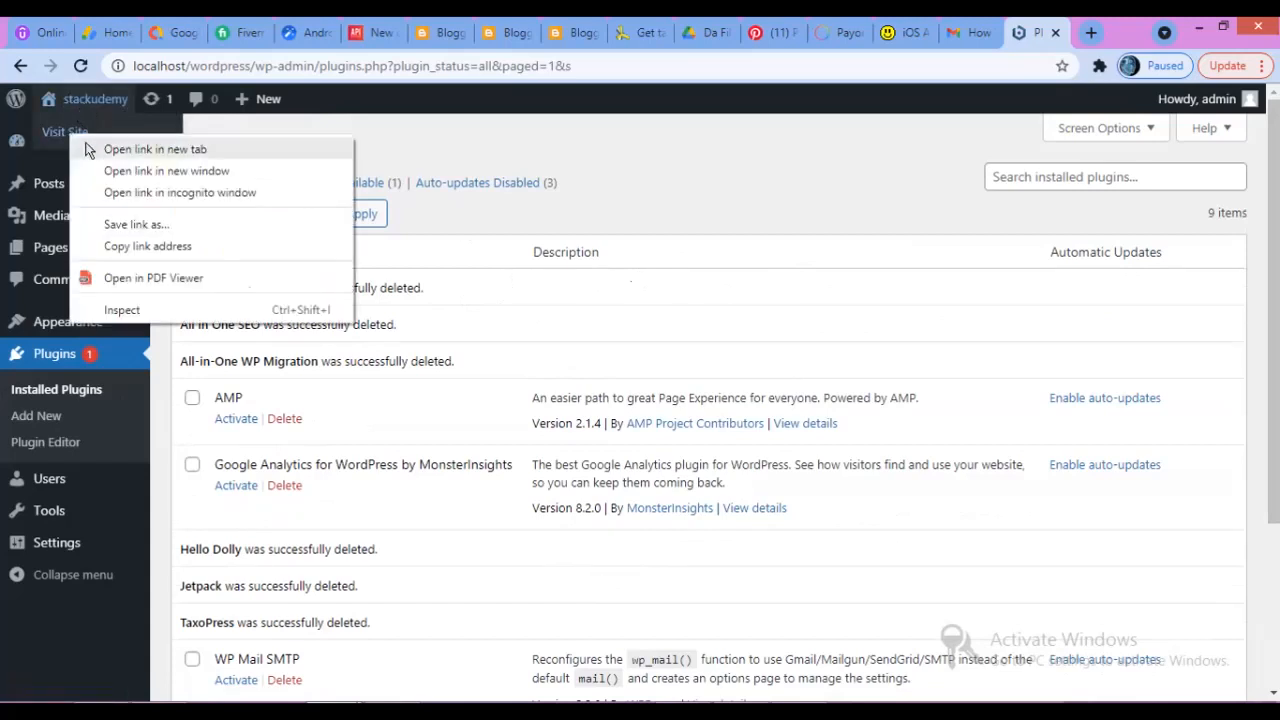
left_click(165, 151)
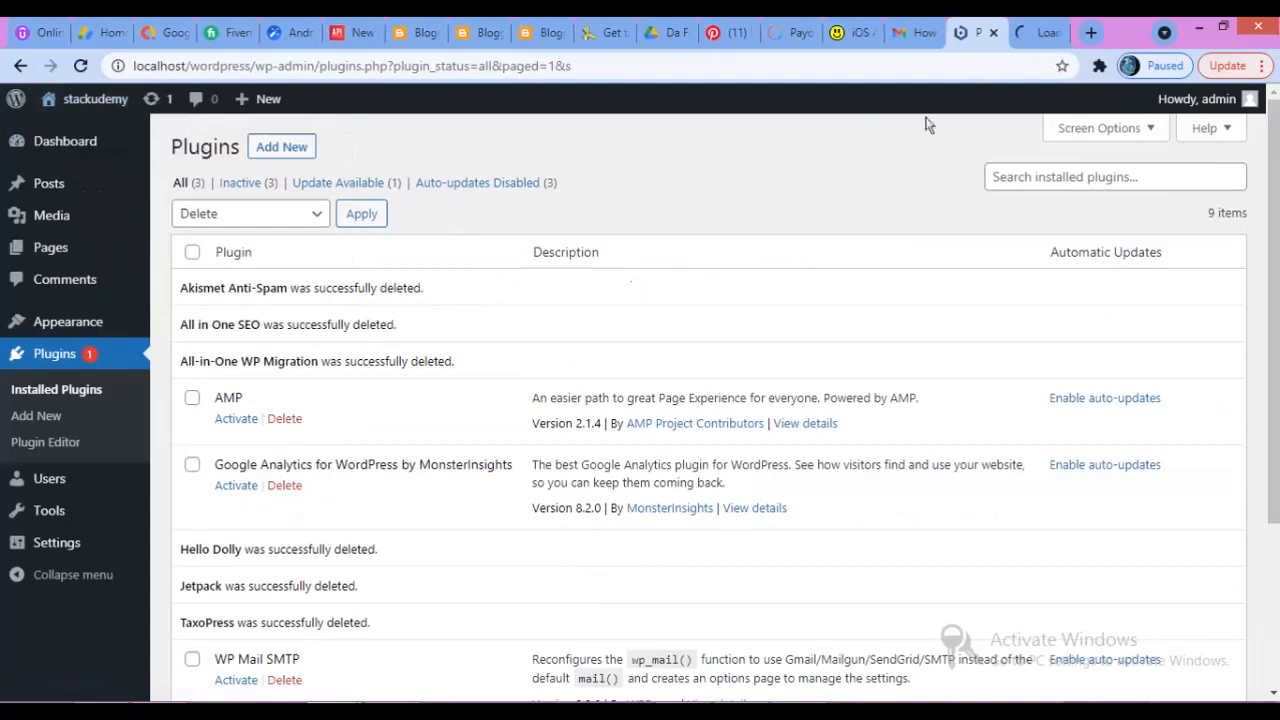
left_click(1035, 32)
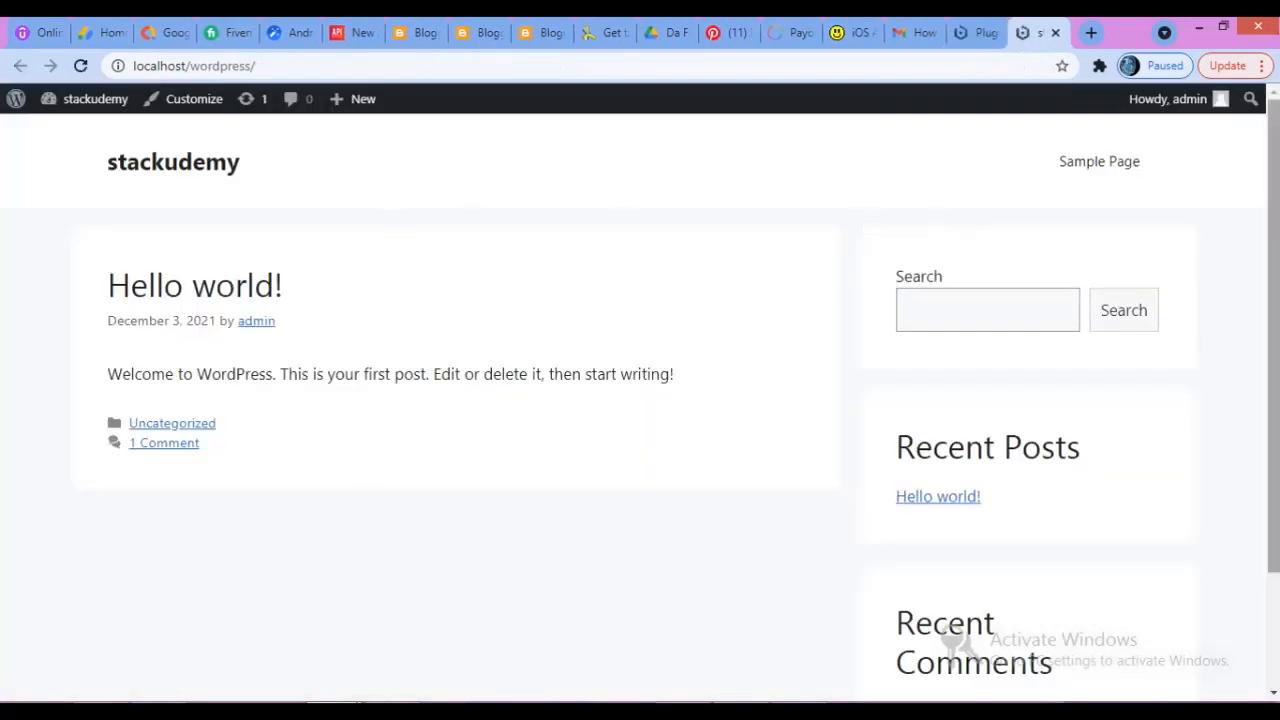
scroll(925, 608, "down", 3)
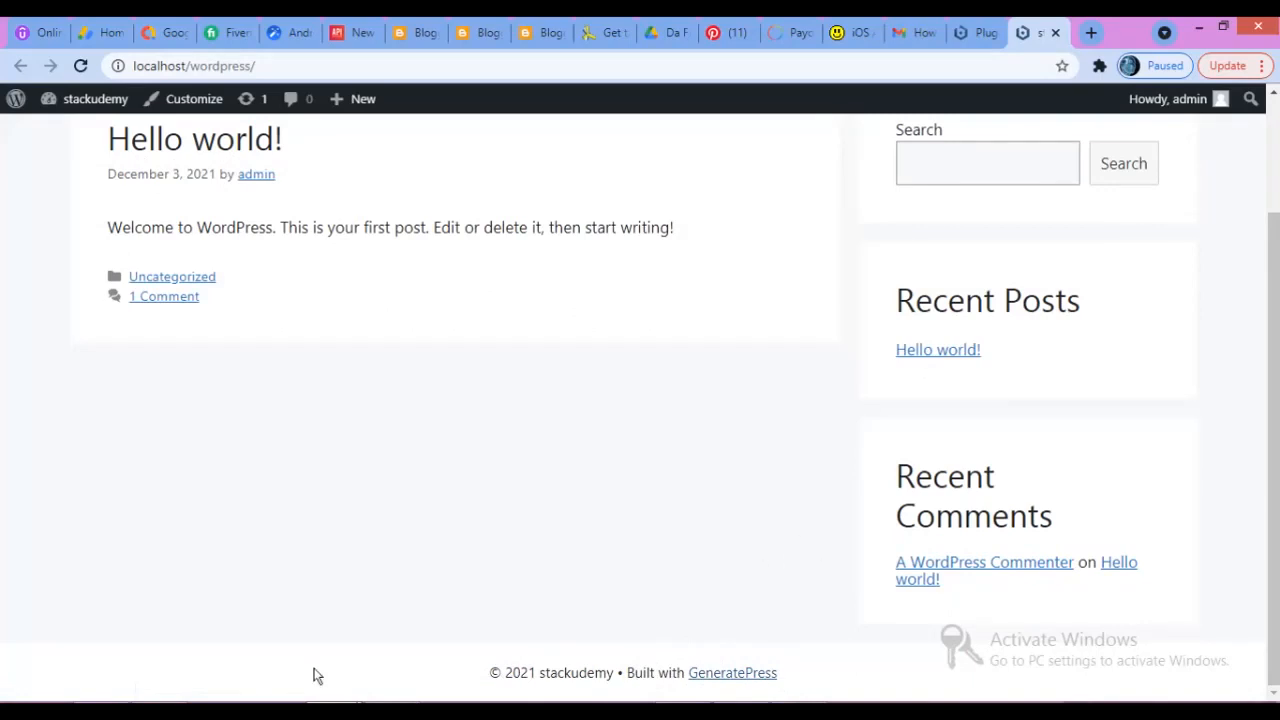
scroll(1180, 300, "up", 1)
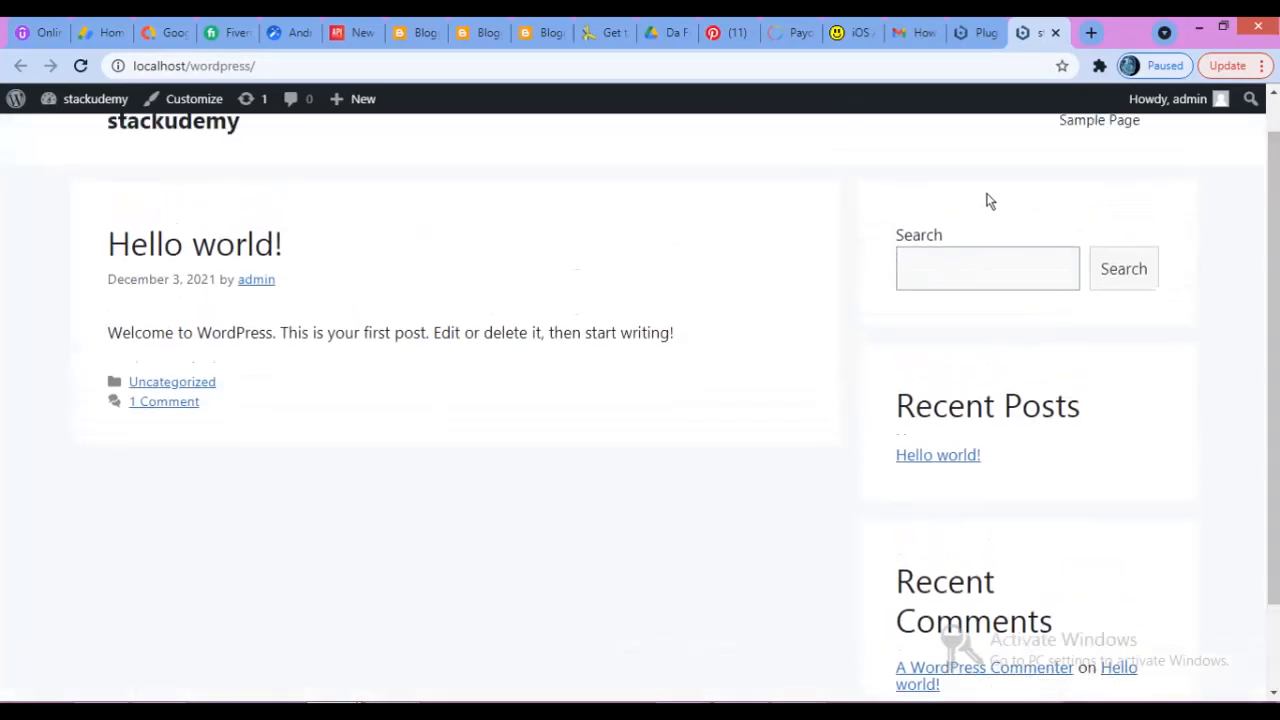
scroll(1134, 477, "down", 1)
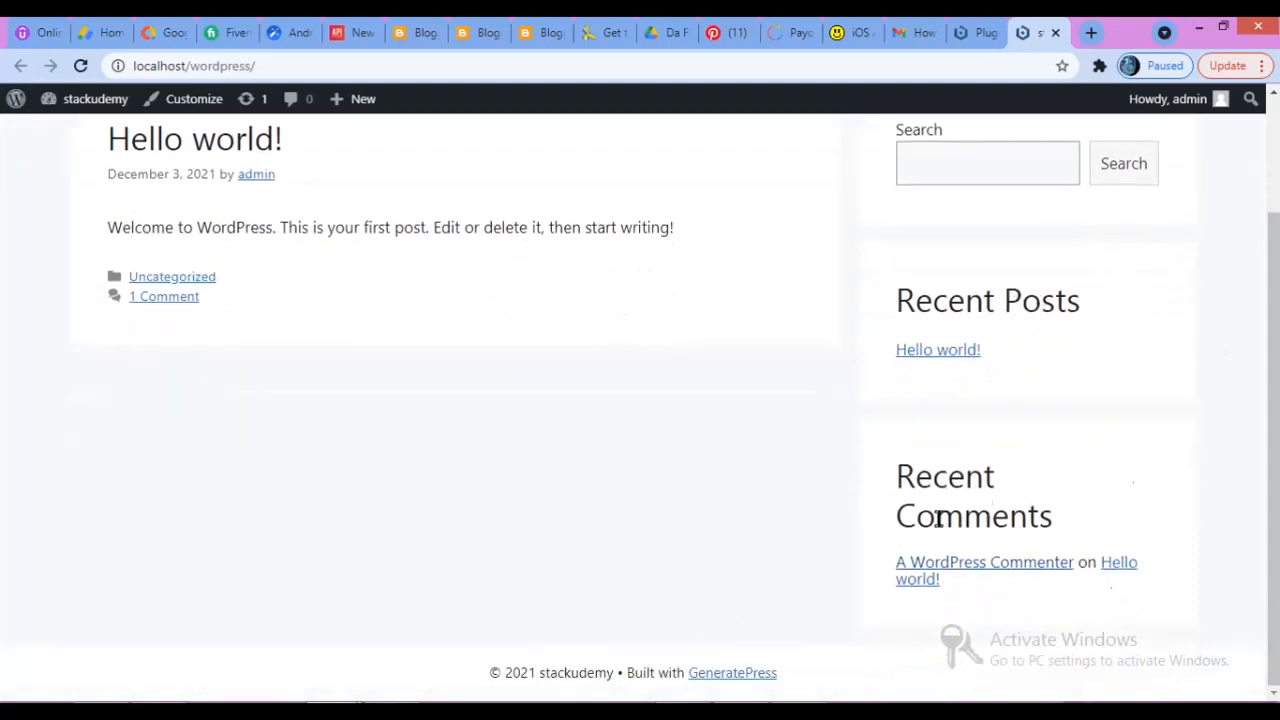
scroll(1216, 311, "up", 1)
scroll(1216, 311, "up", 1)
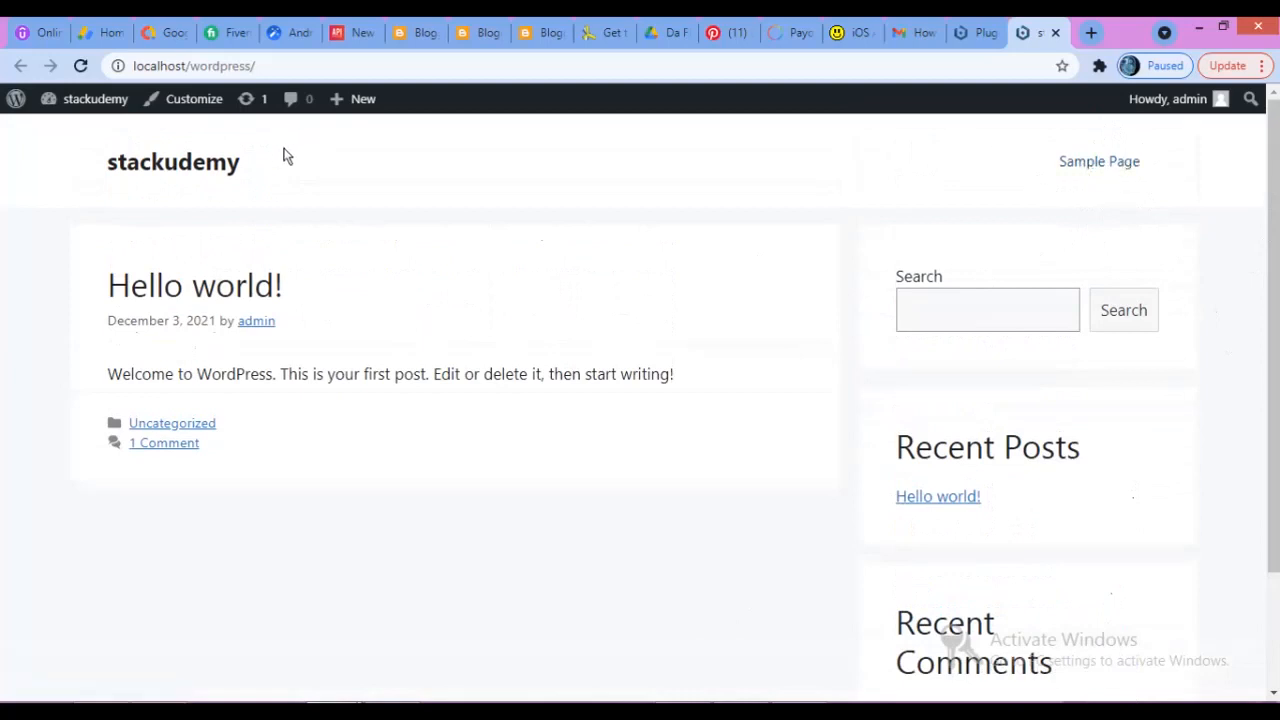
- Open the site's dashboard in a new browser tab and go to the list of installed plugins
mouse_move(82, 110)
right_click(70, 131)
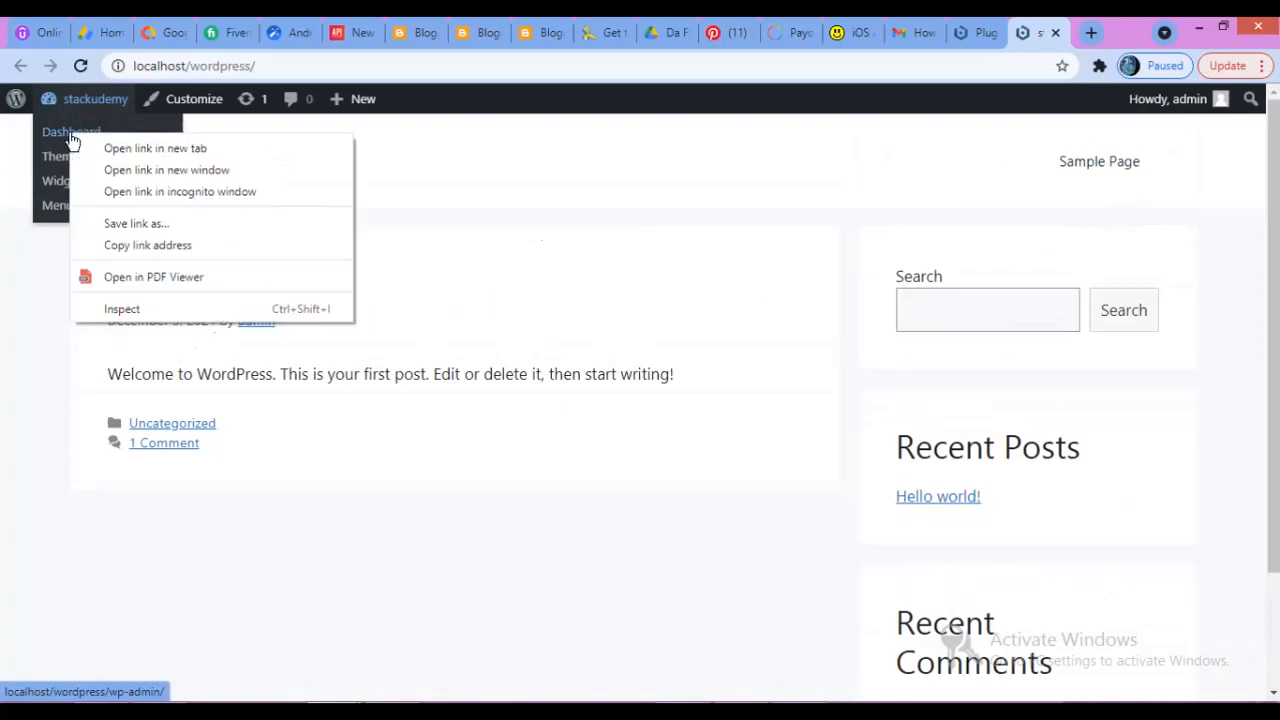
left_click(140, 148)
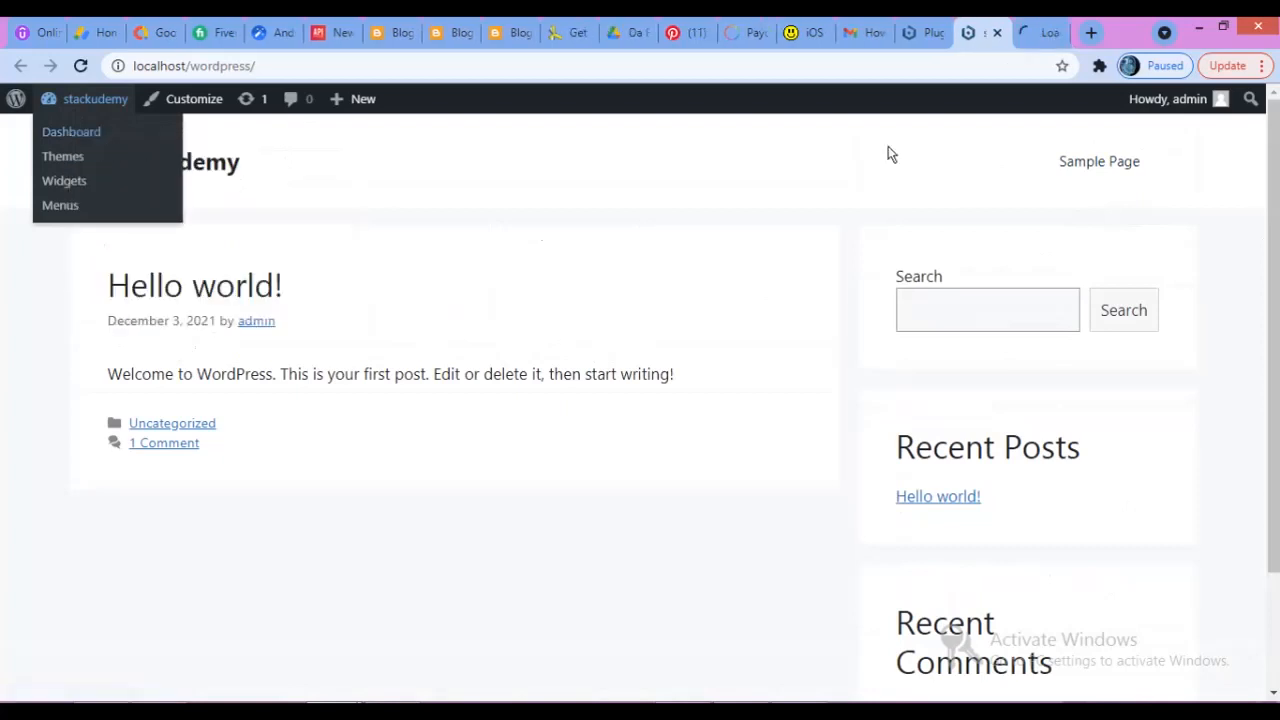
left_click(1036, 36)
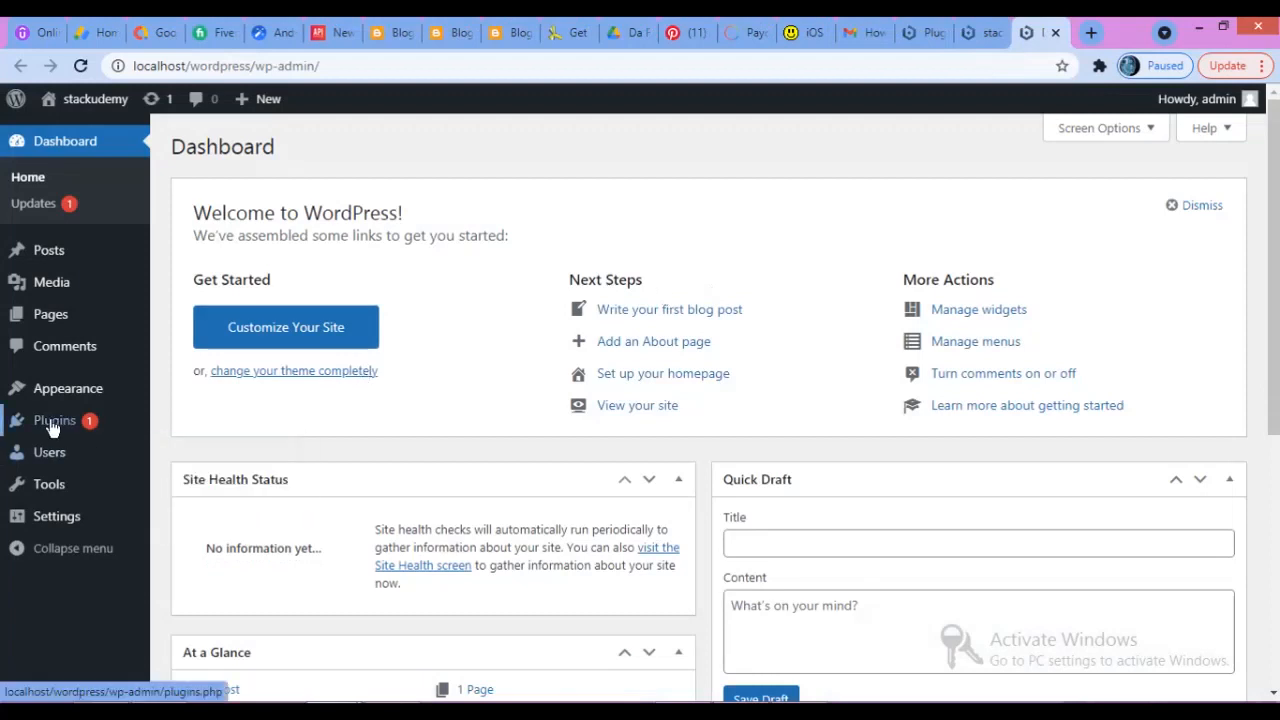
mouse_move(50, 422)
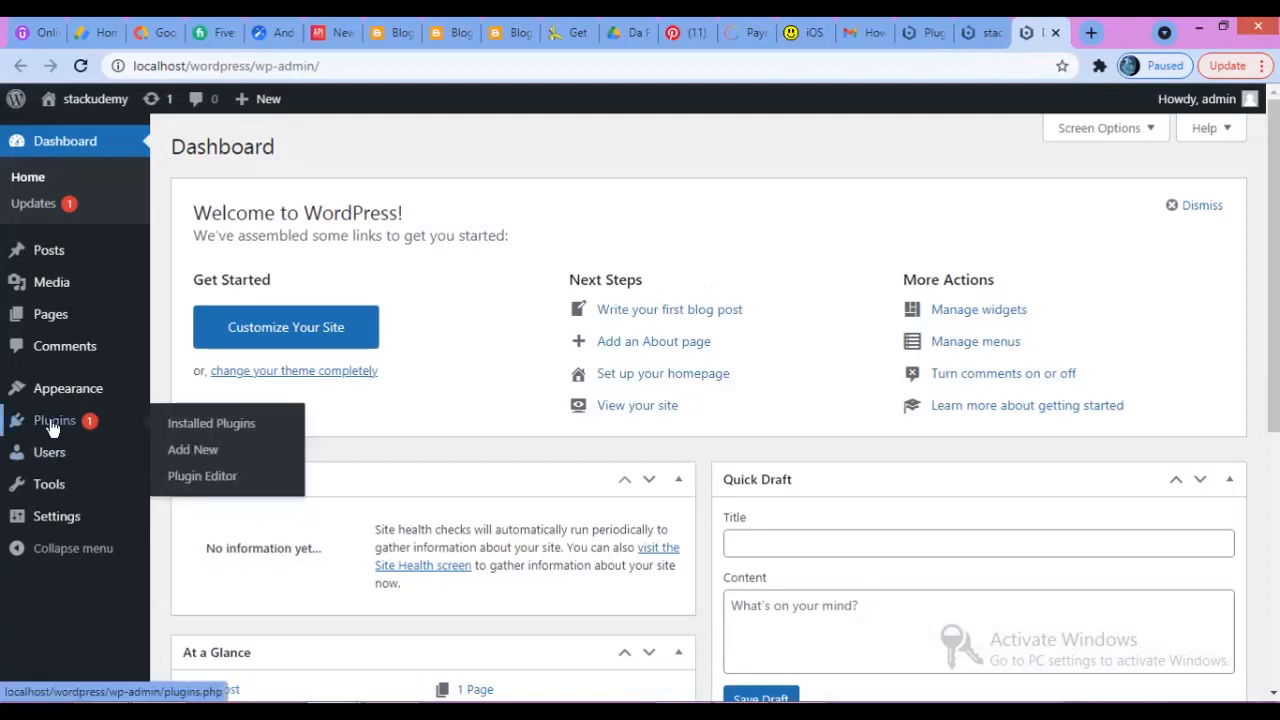
left_click(226, 428)
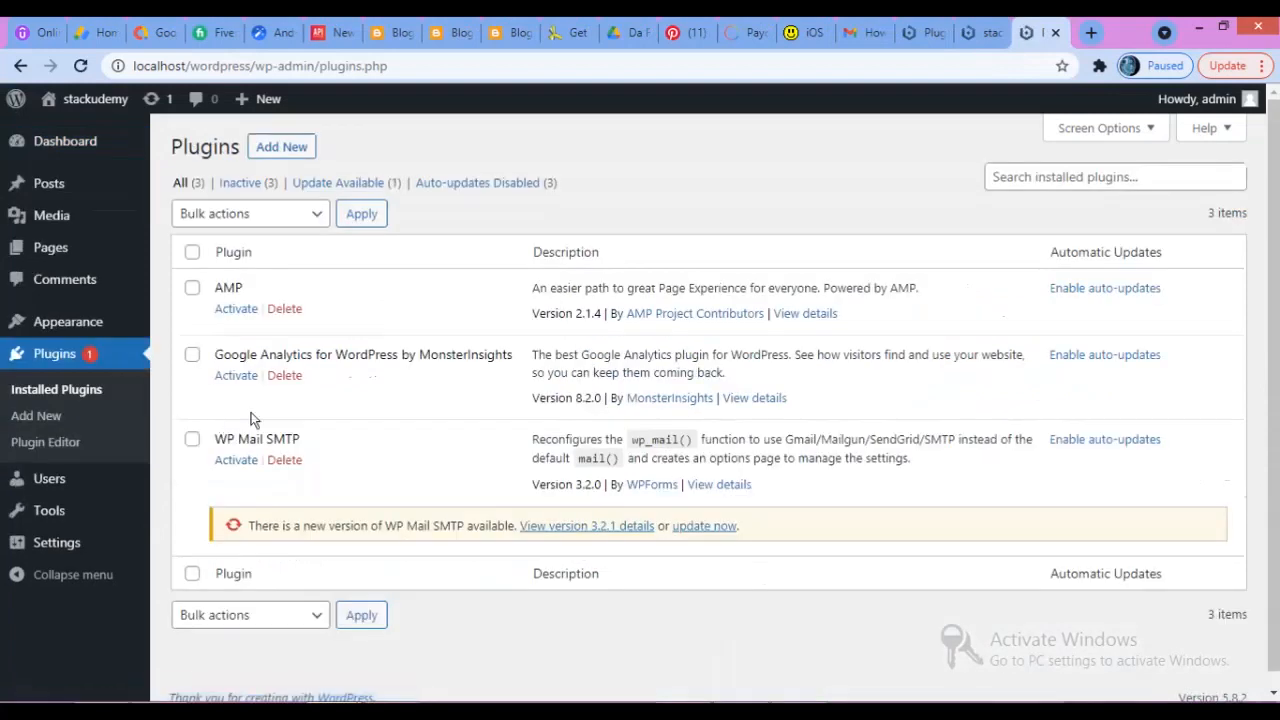
- Search the plugin directory for "essential addon for elementor" and install Essential Addons for Elementor
left_click(284, 149)
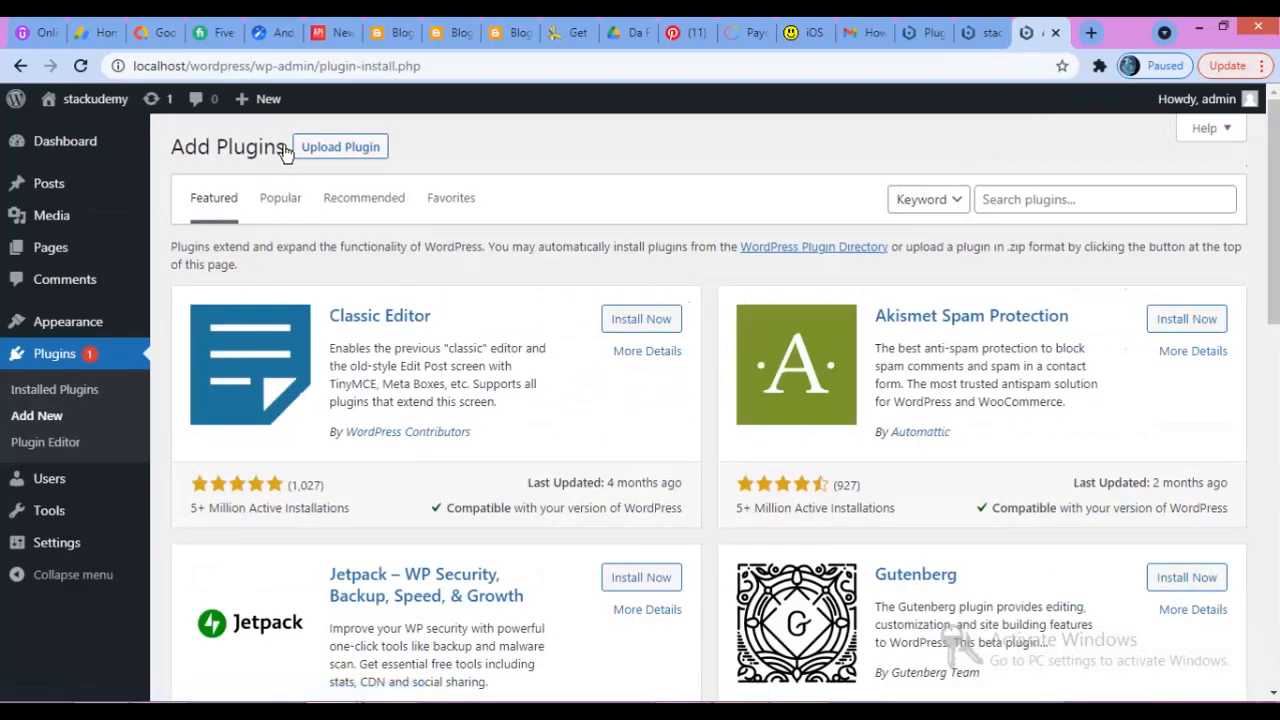
left_click(1066, 198)
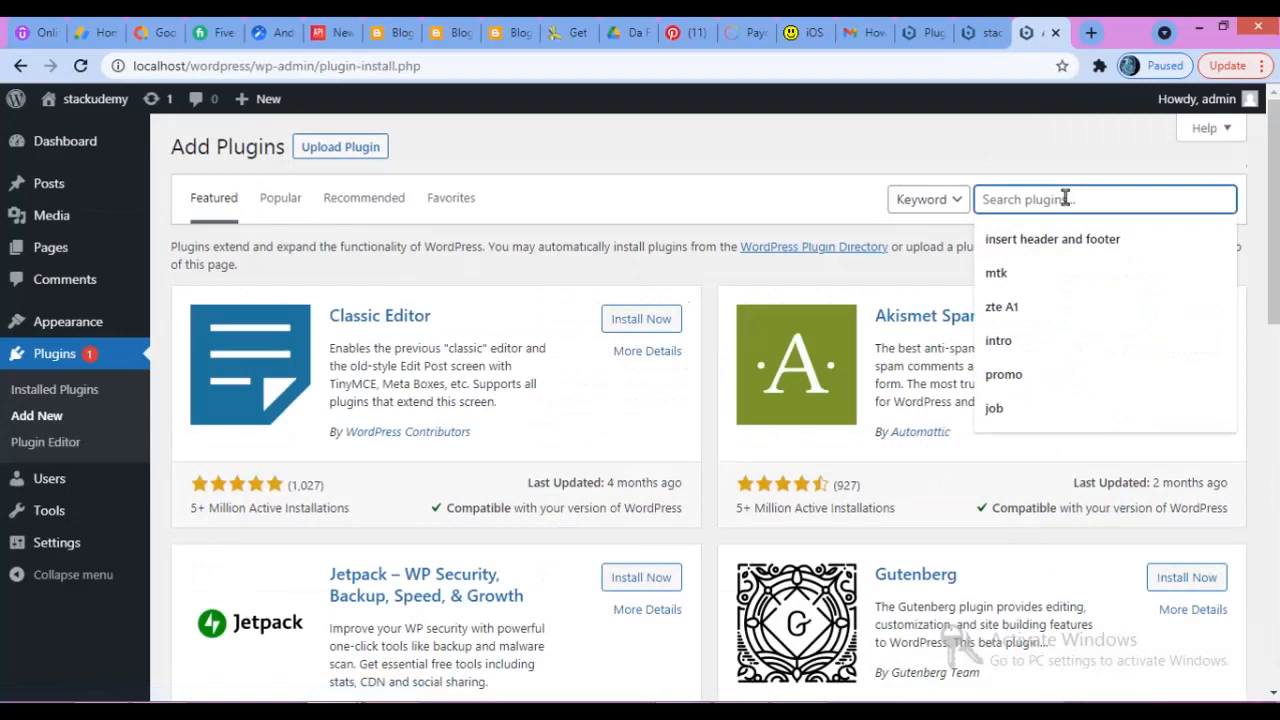
type("ele")
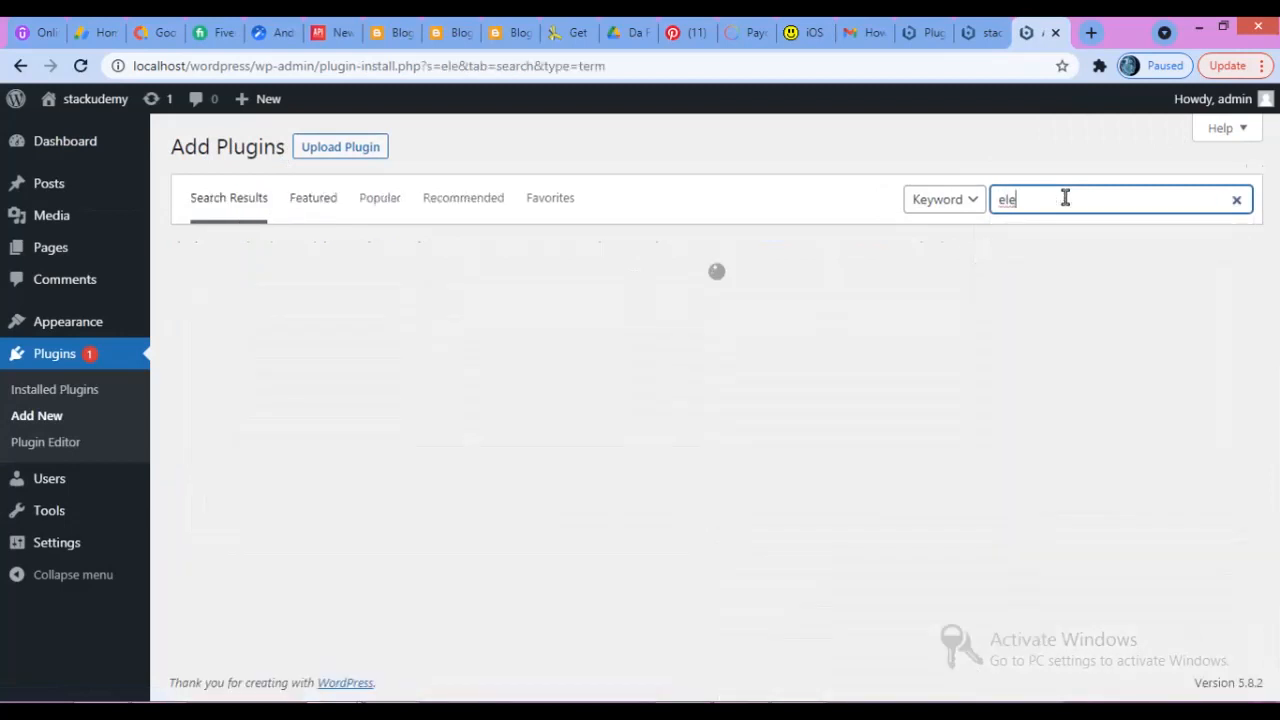
type("m")
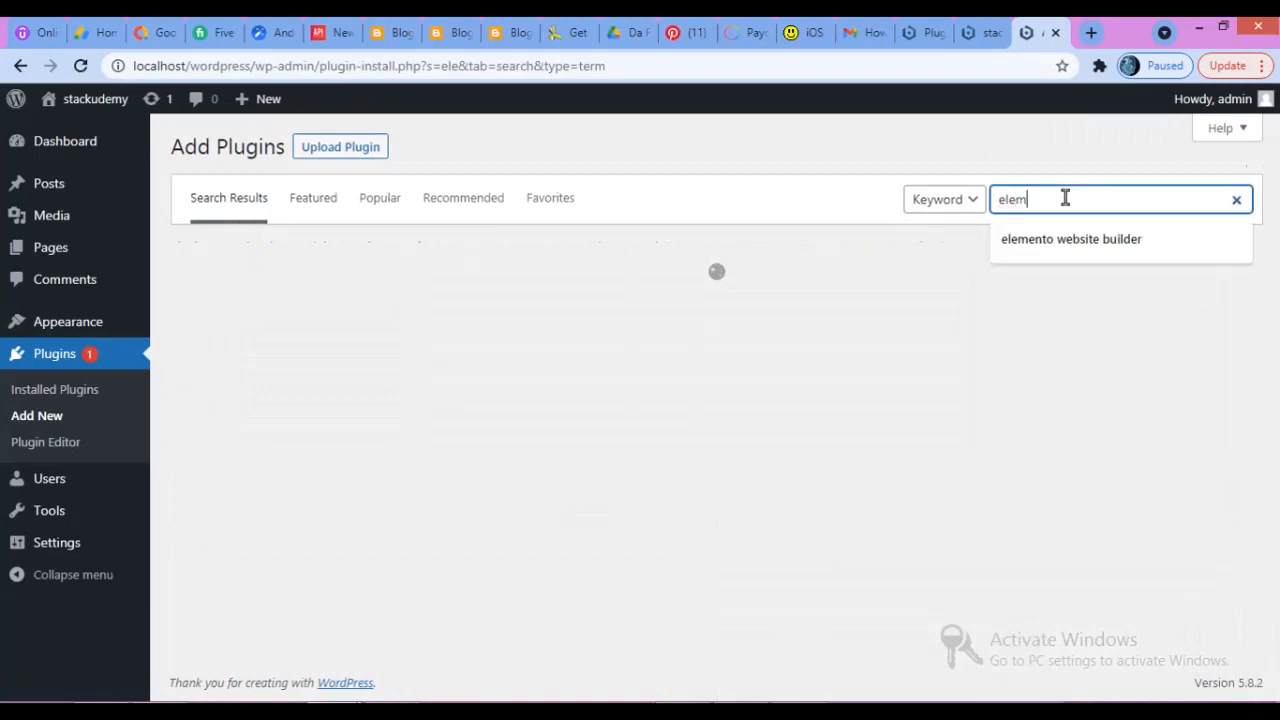
type("essential addon for")
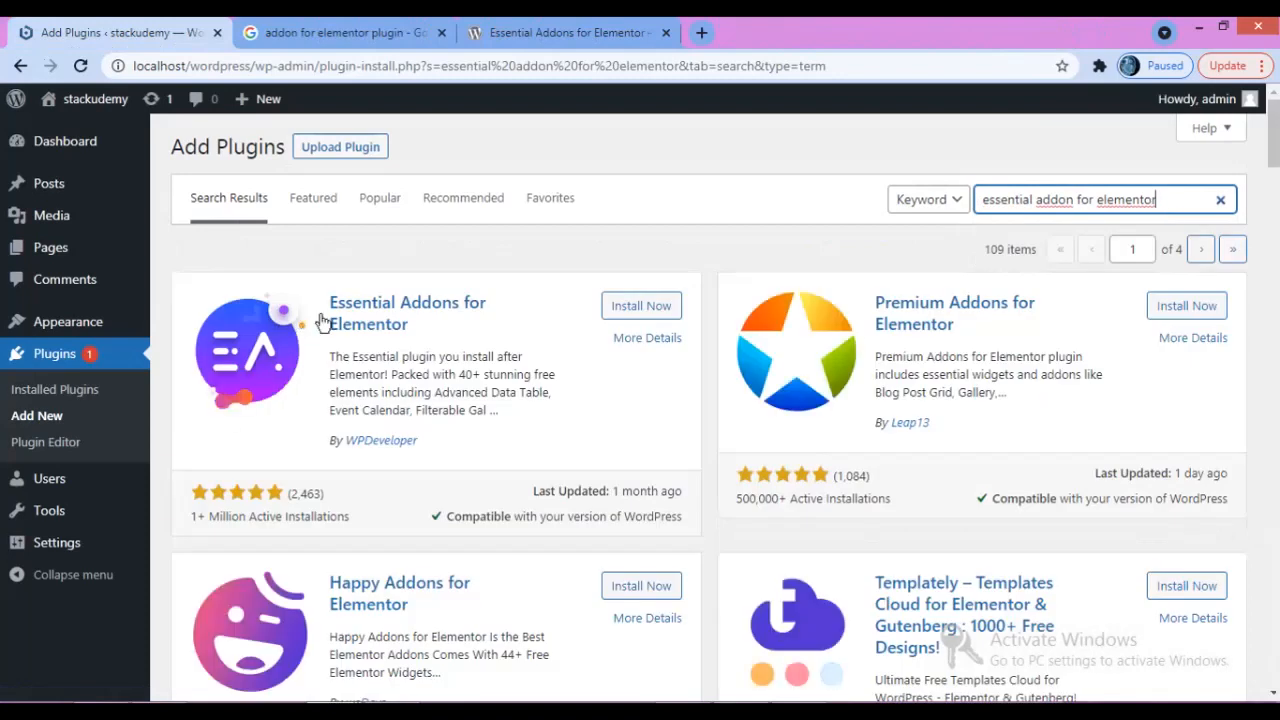
left_click(667, 318)
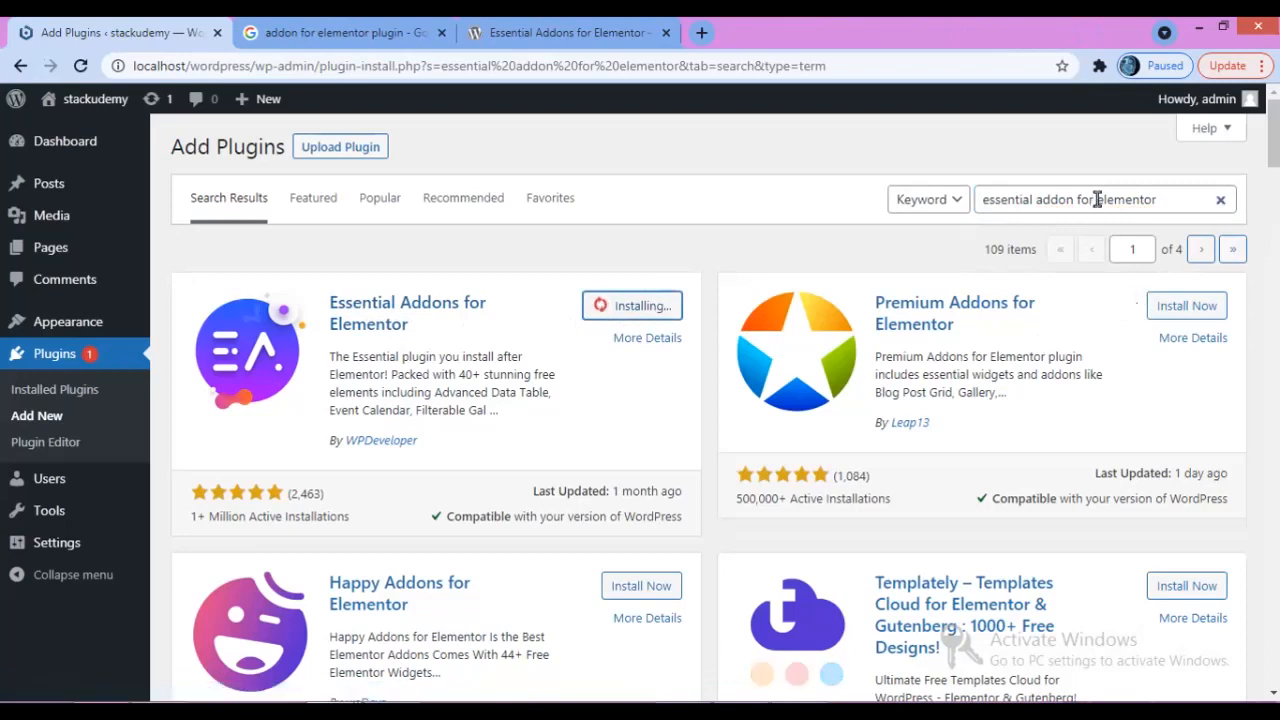
- Shorten the plugin search to "elementor", then install and activate the Elementor Website Builder plugin
left_click_drag(1097, 199, 944, 194)
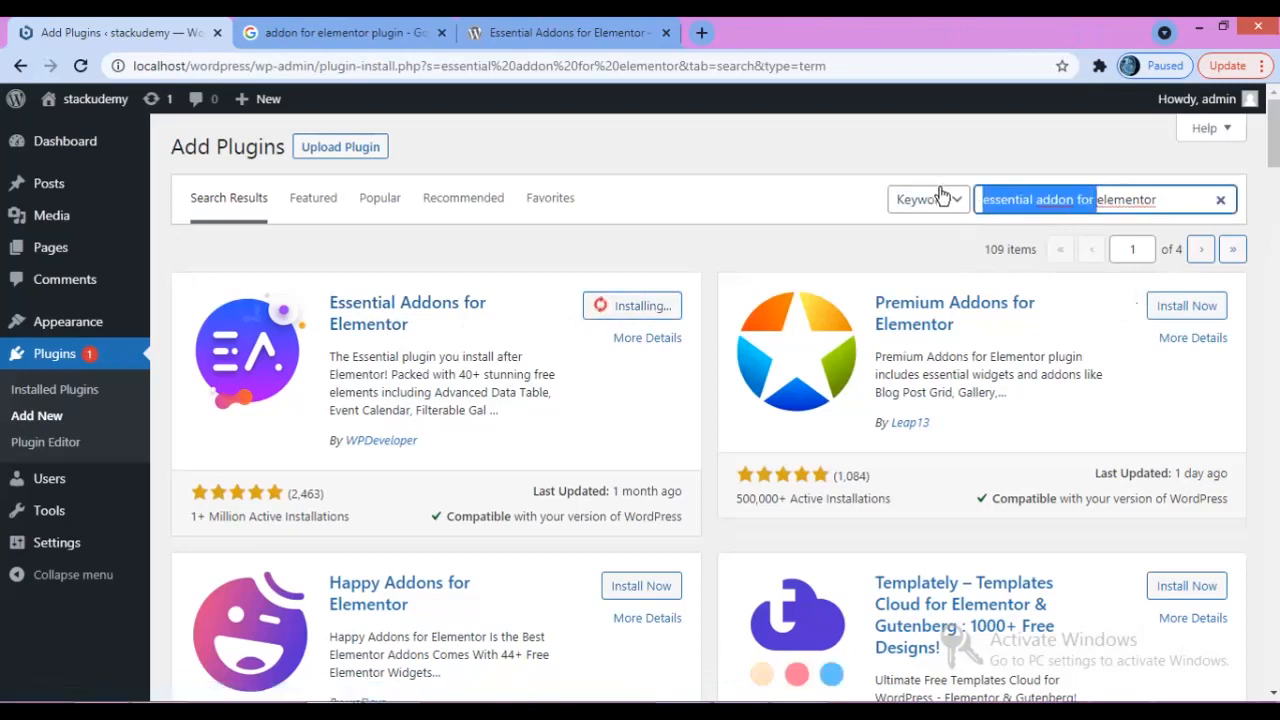
key("BackSpace")
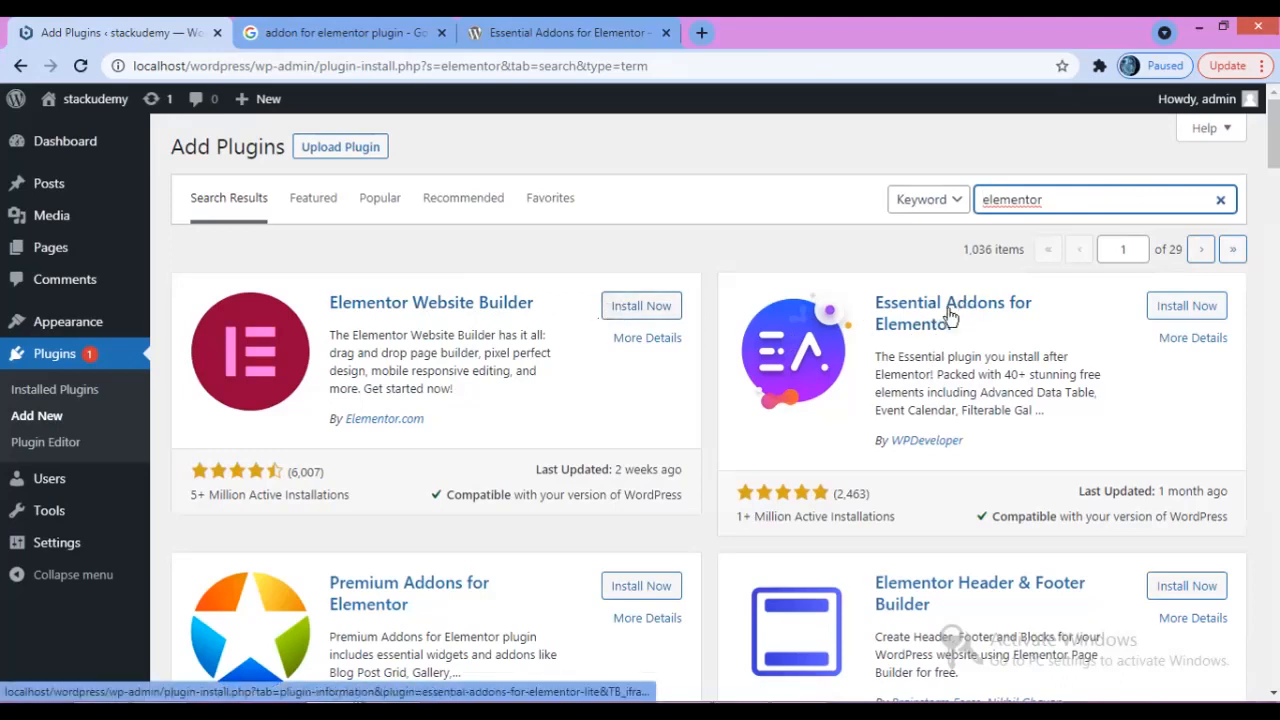
left_click(648, 312)
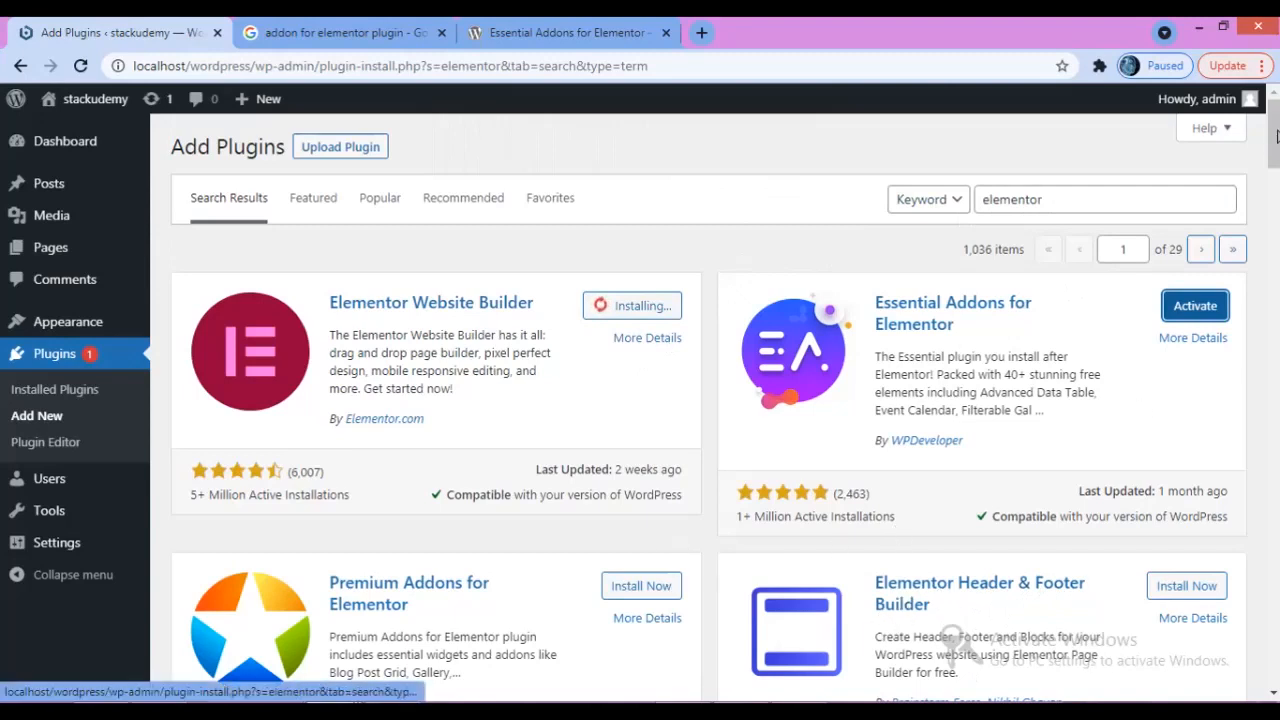
scroll(1276, 136, "down", 1)
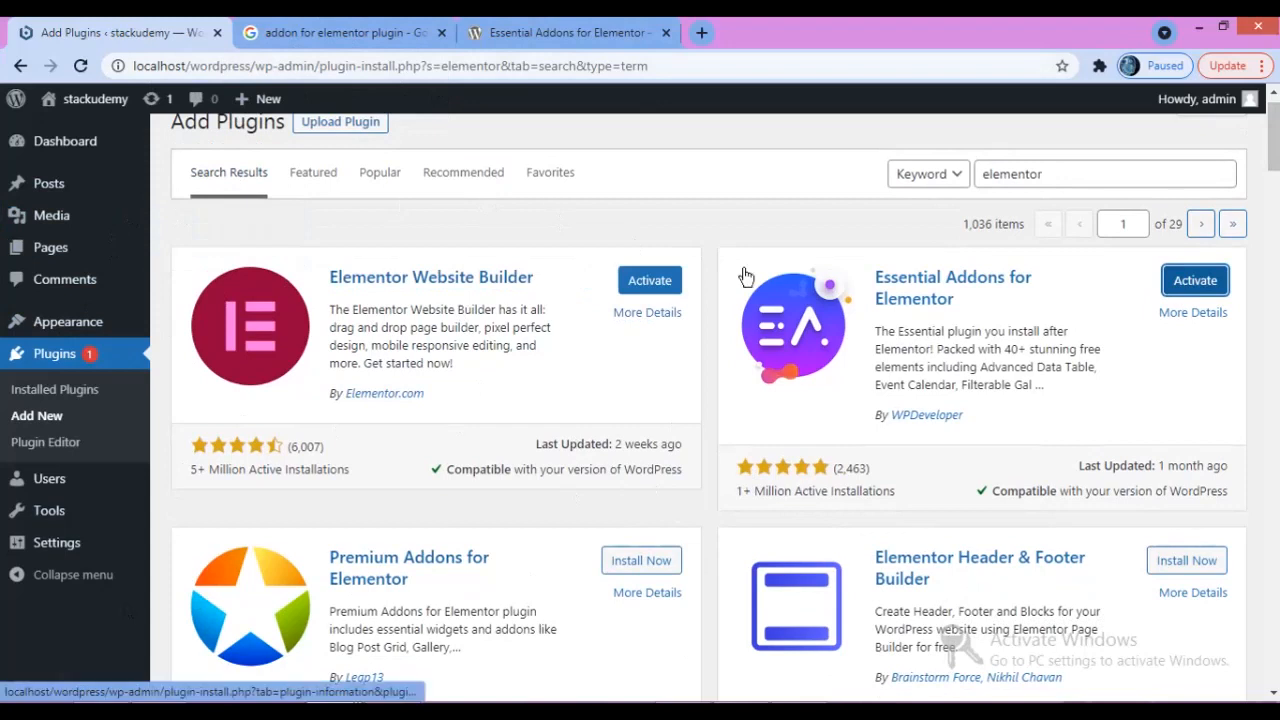
left_click(647, 284)
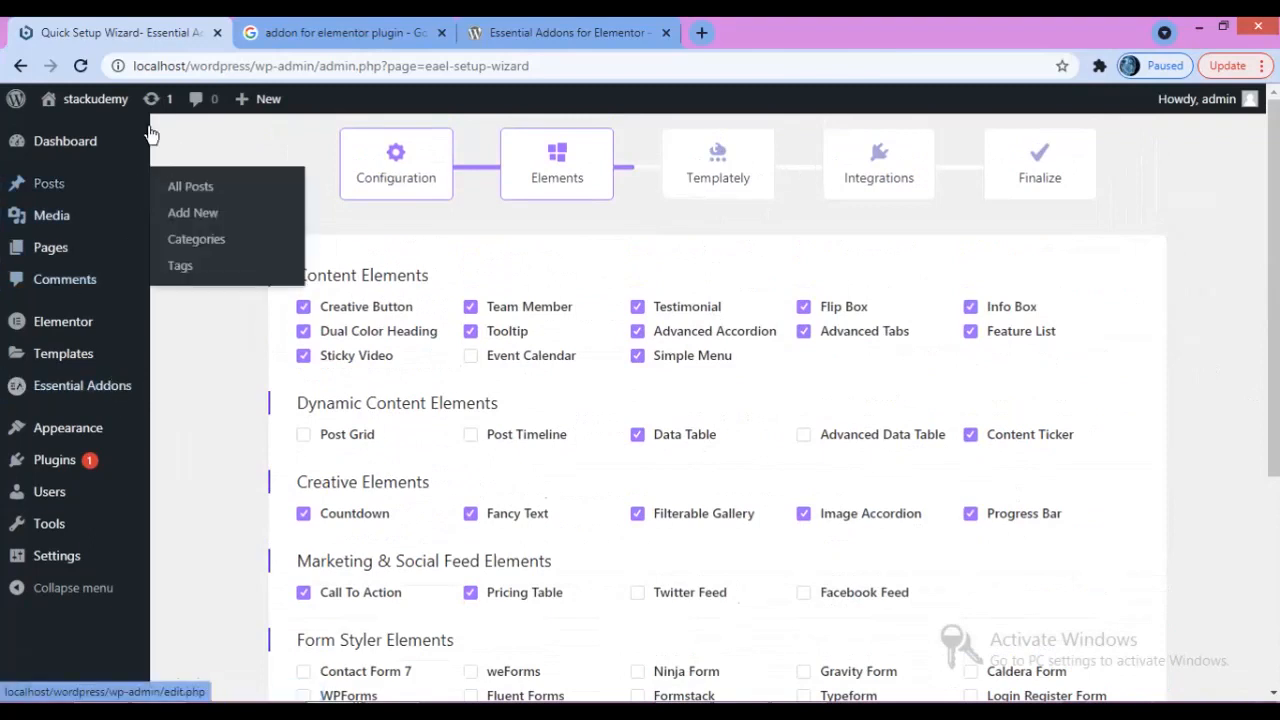
- Leave the Essential Addons setup wizard and view the site's front end
mouse_move(42, 96)
left_click(64, 133)
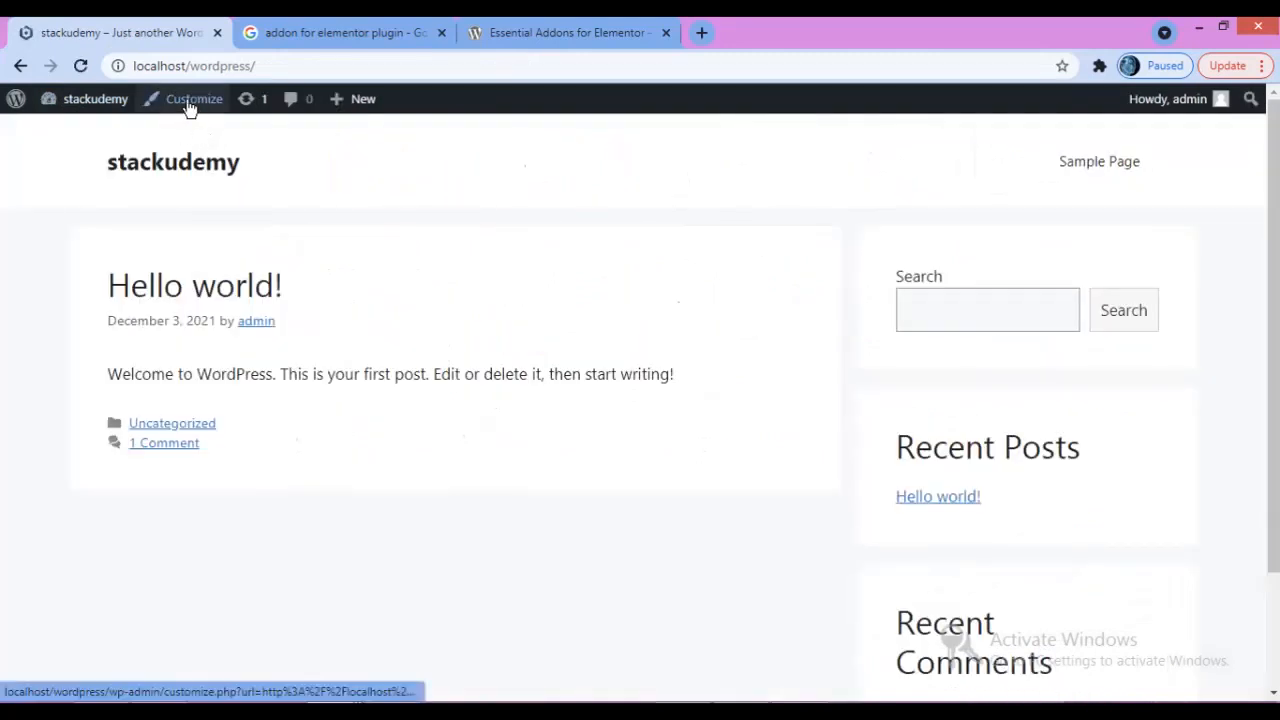
- Open the site customizer's Site Identity settings and try the option for hiding the site title, leaving the title shown
left_click(190, 108)
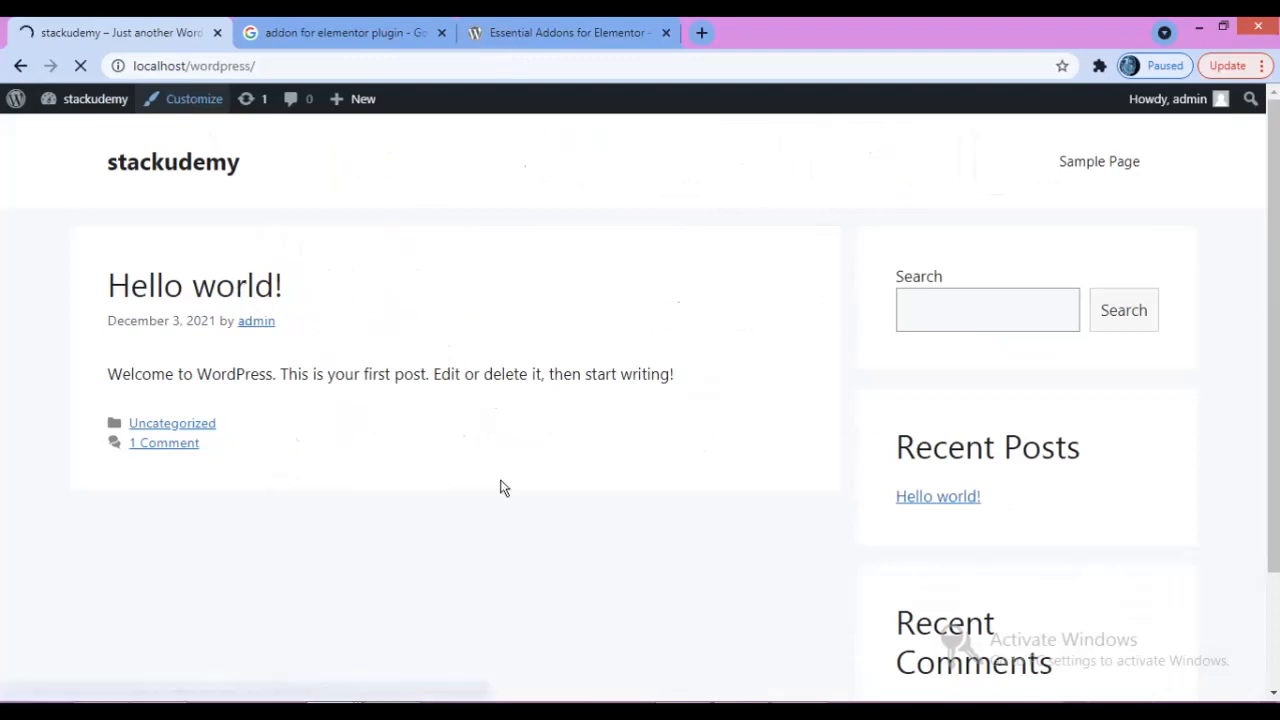
scroll(826, 457, "down", 3)
scroll(826, 457, "up", 3)
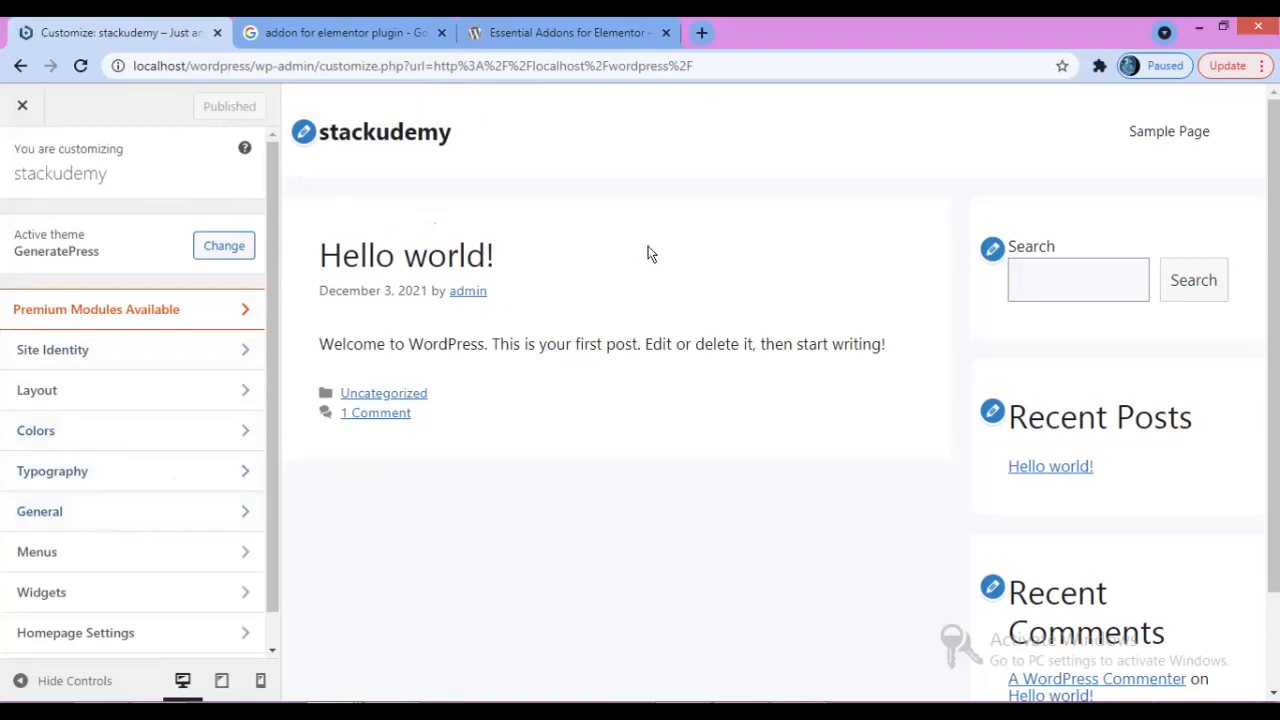
left_click(154, 361)
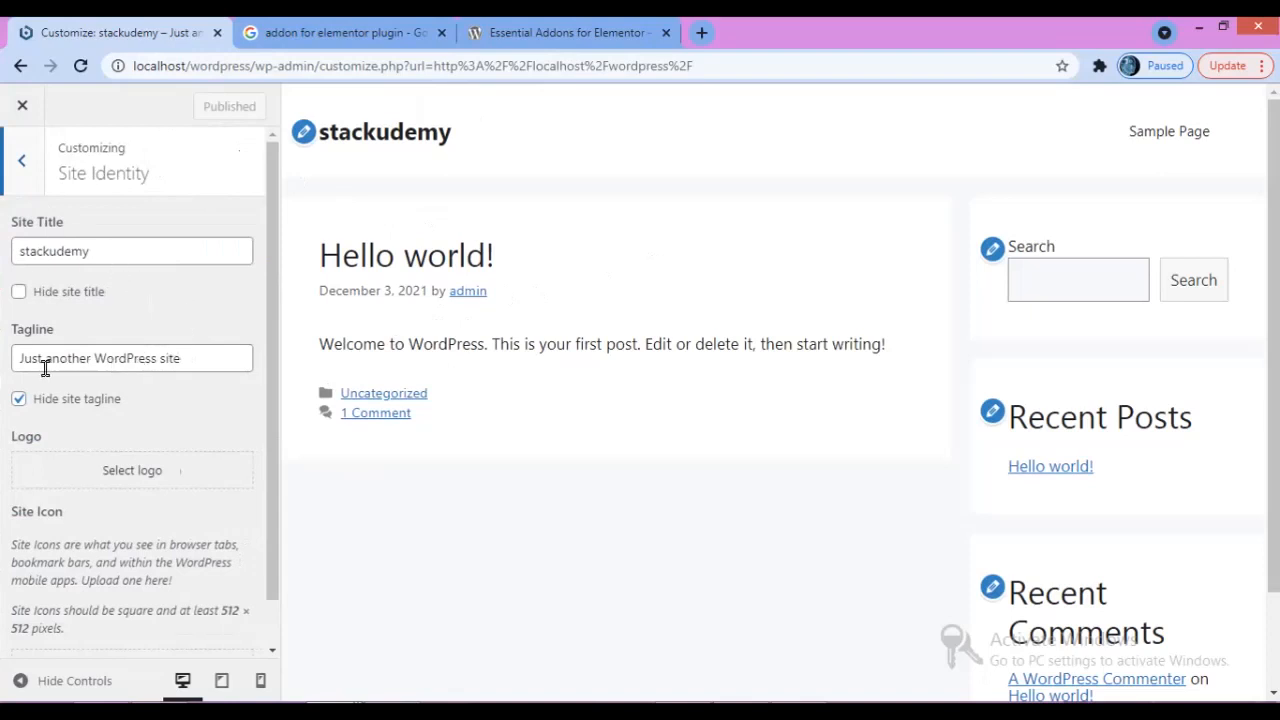
left_click(18, 298)
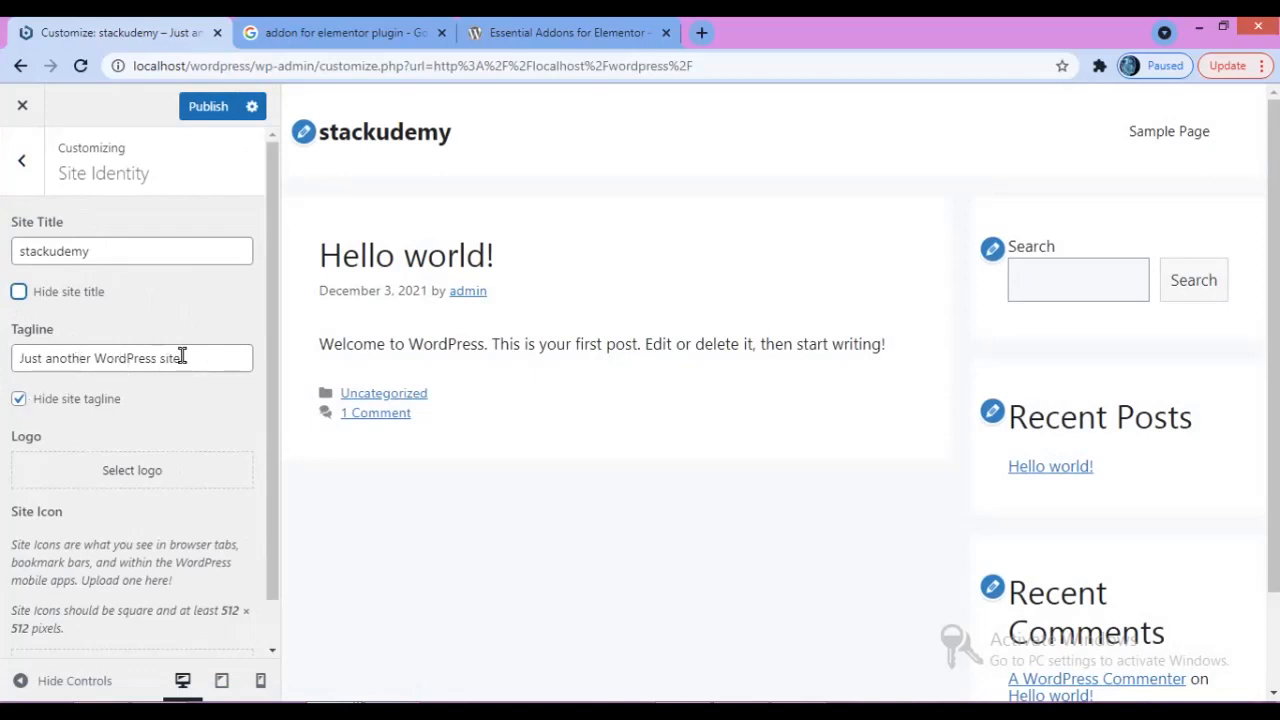
- Change the tagline to "Our Free WordPress site for edu." and show it in the site header
left_click_drag(95, 360, 4, 356)
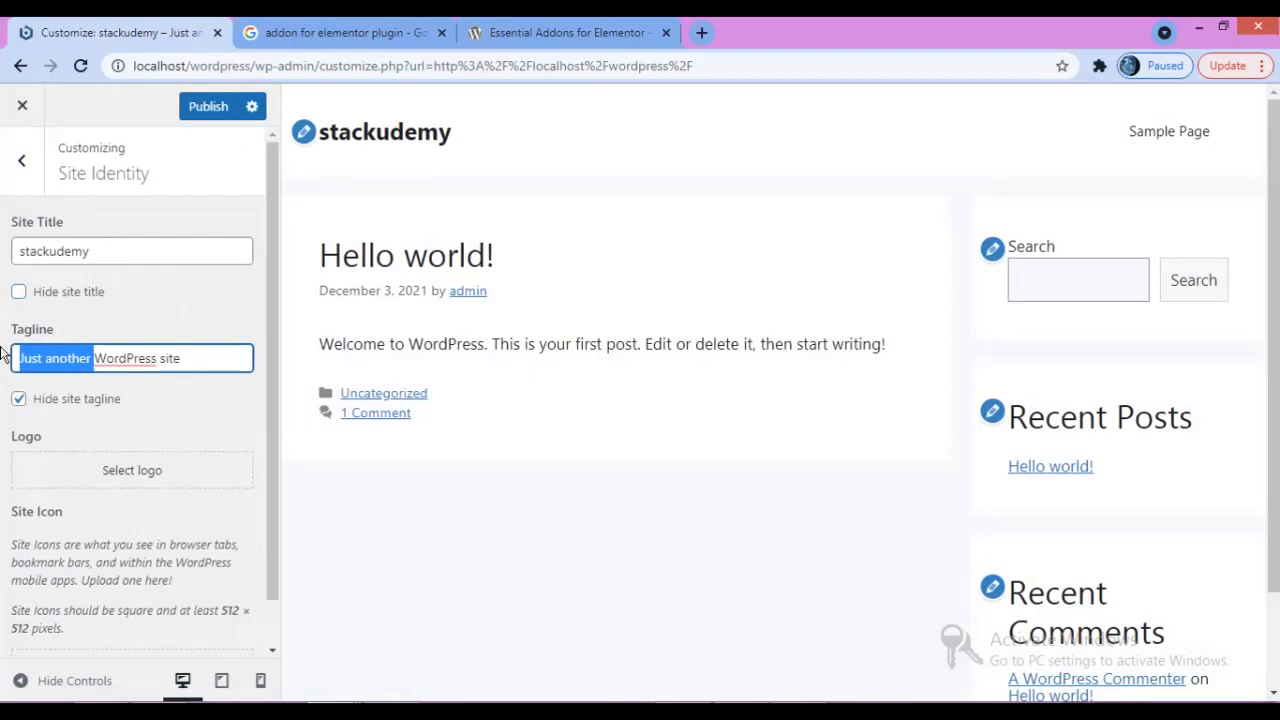
type("Ou")
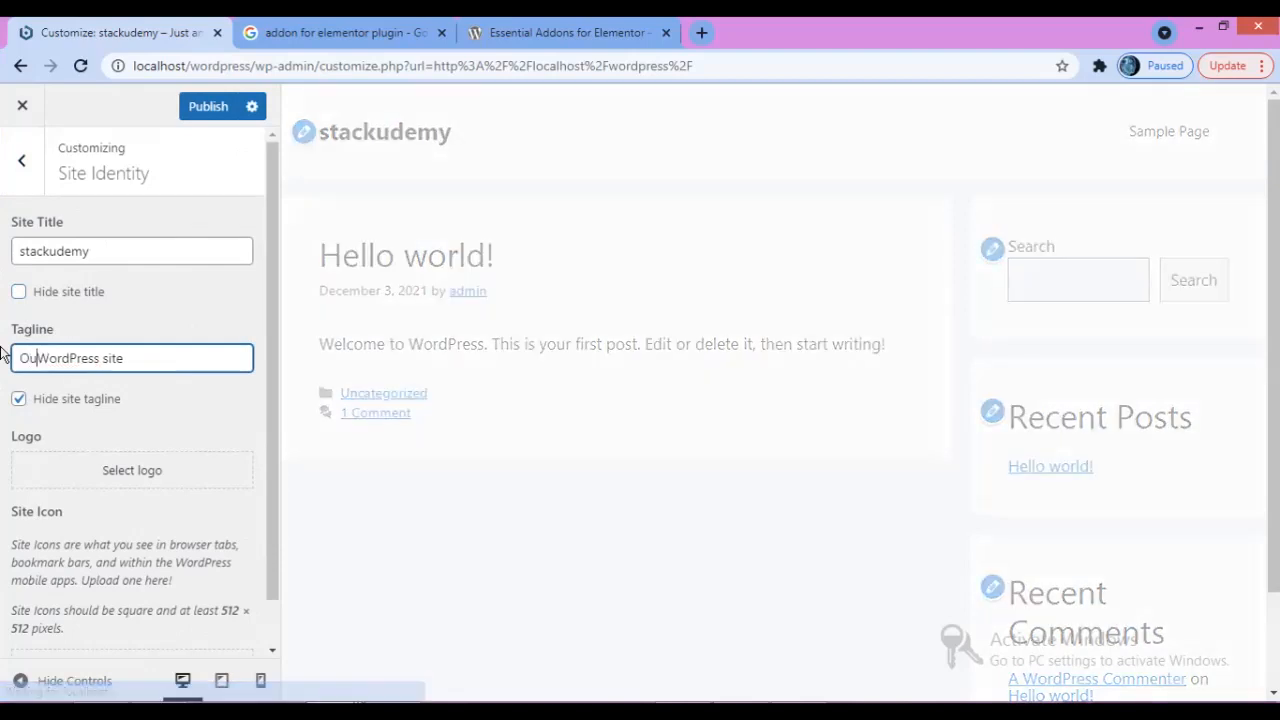
type("r ")
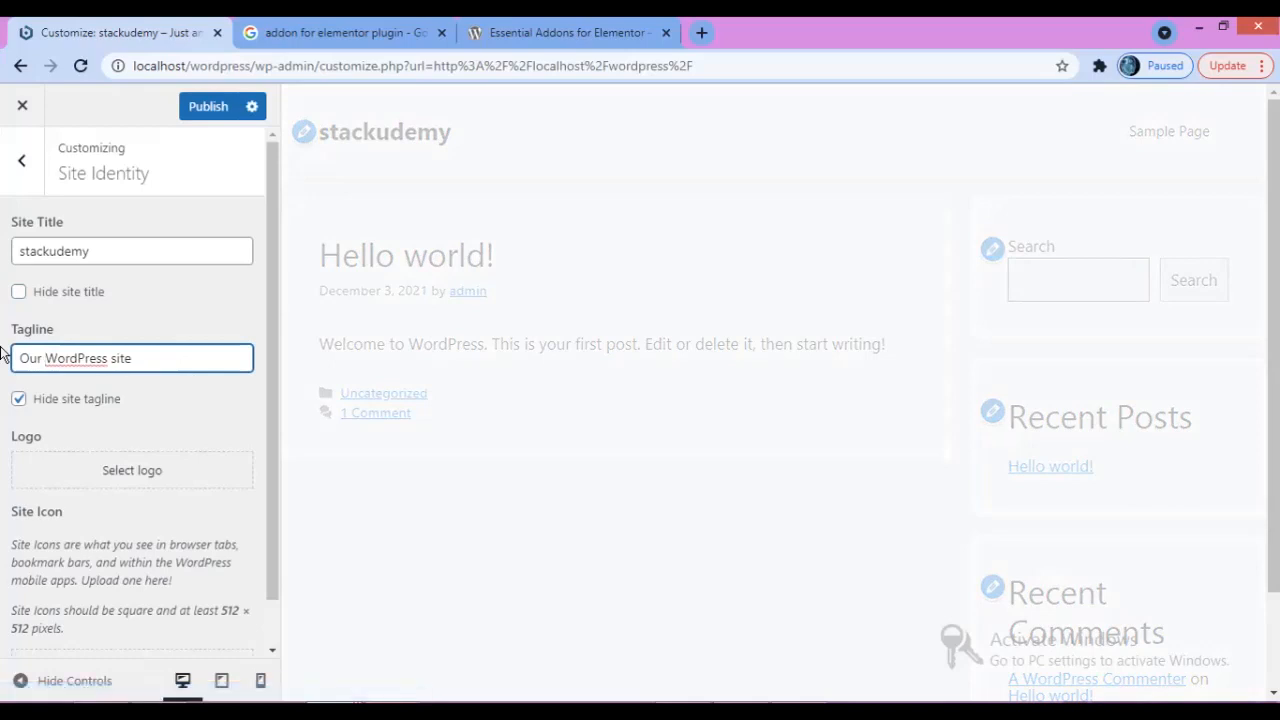
type("Free ")
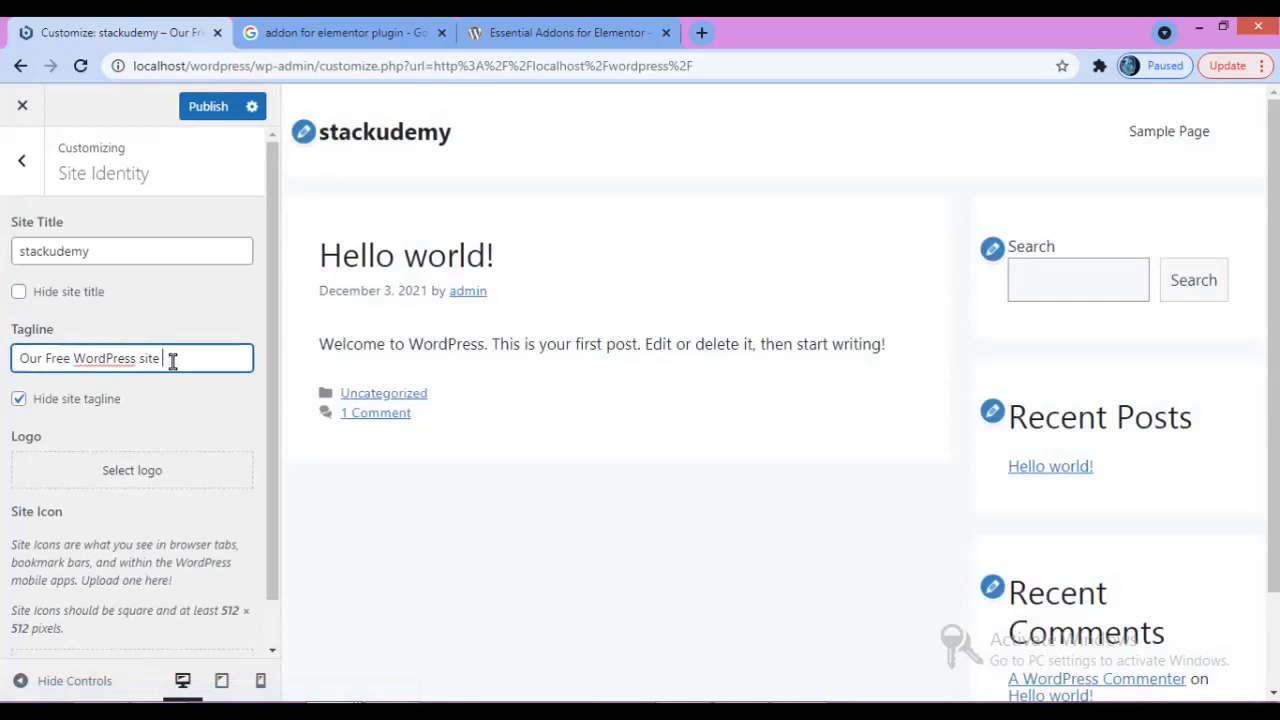
type(" fr")
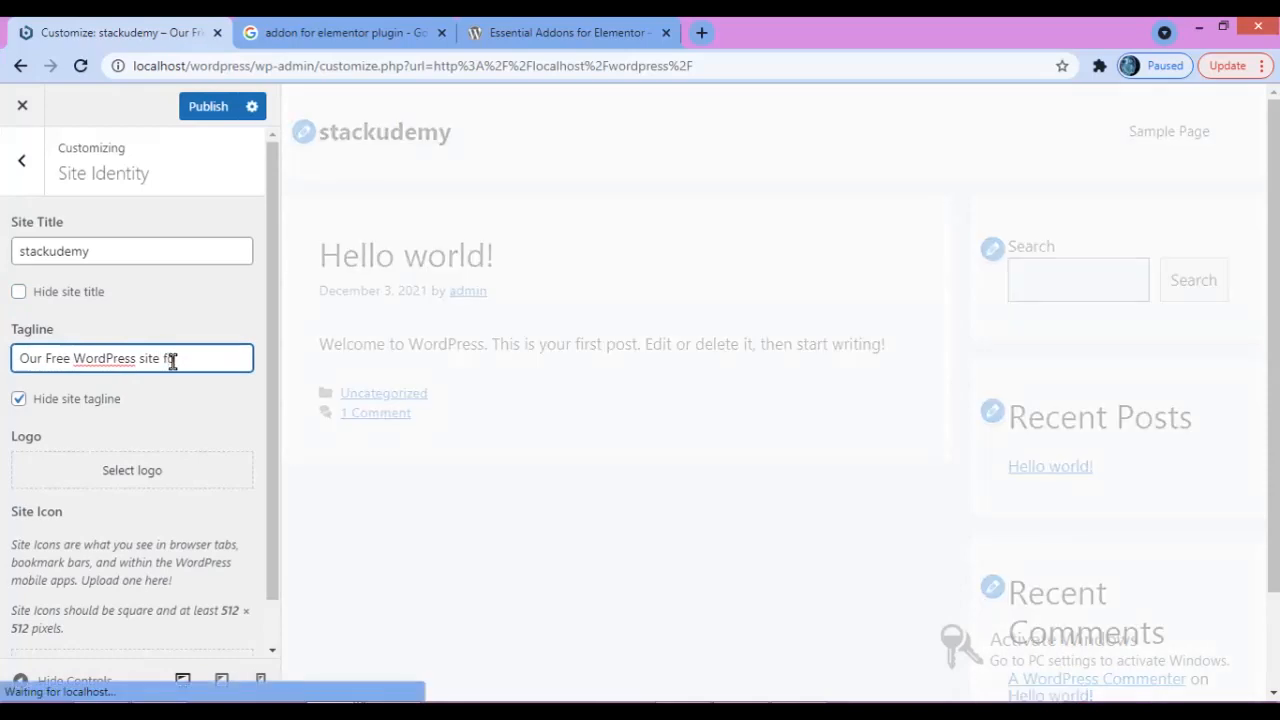
type("r ed")
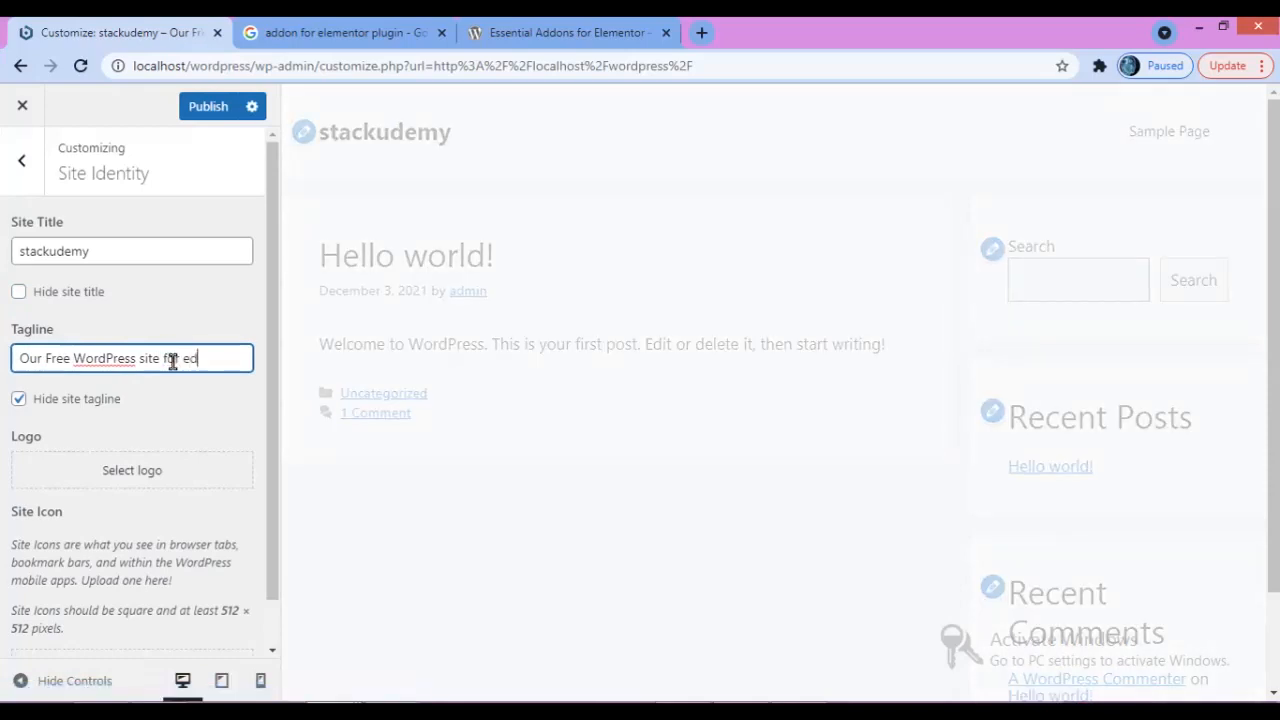
type("u.")
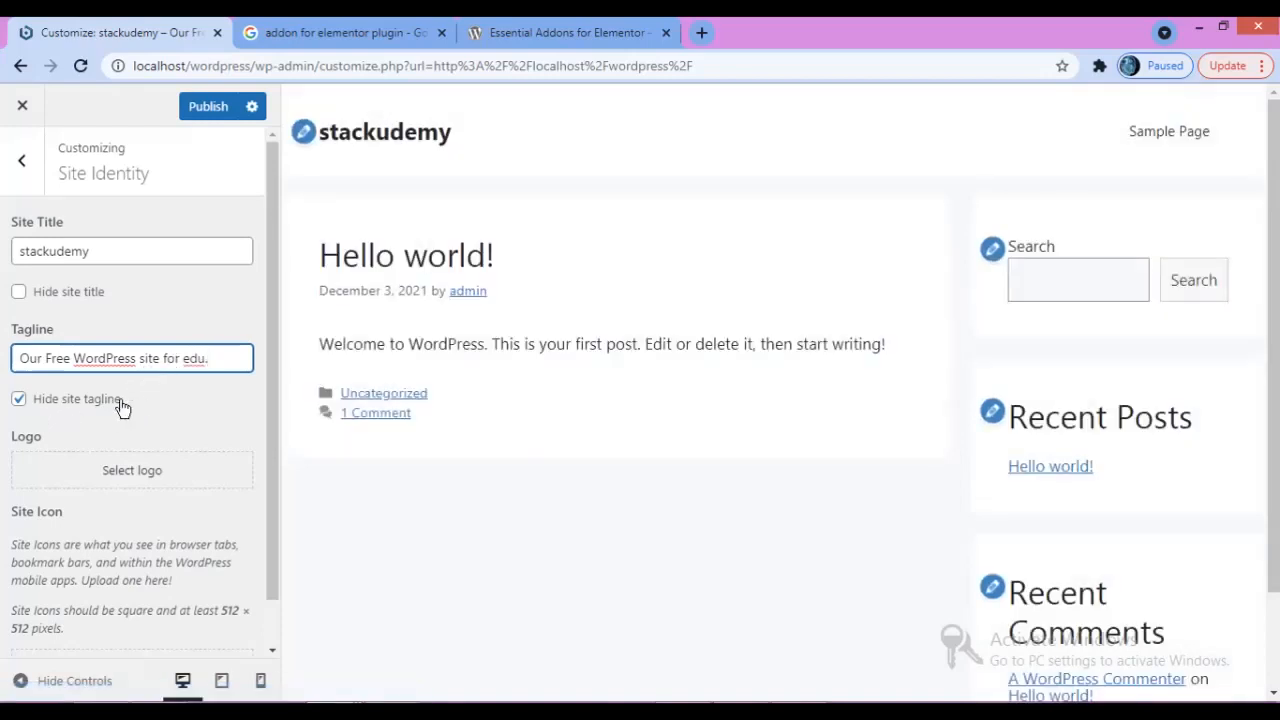
left_click(20, 399)
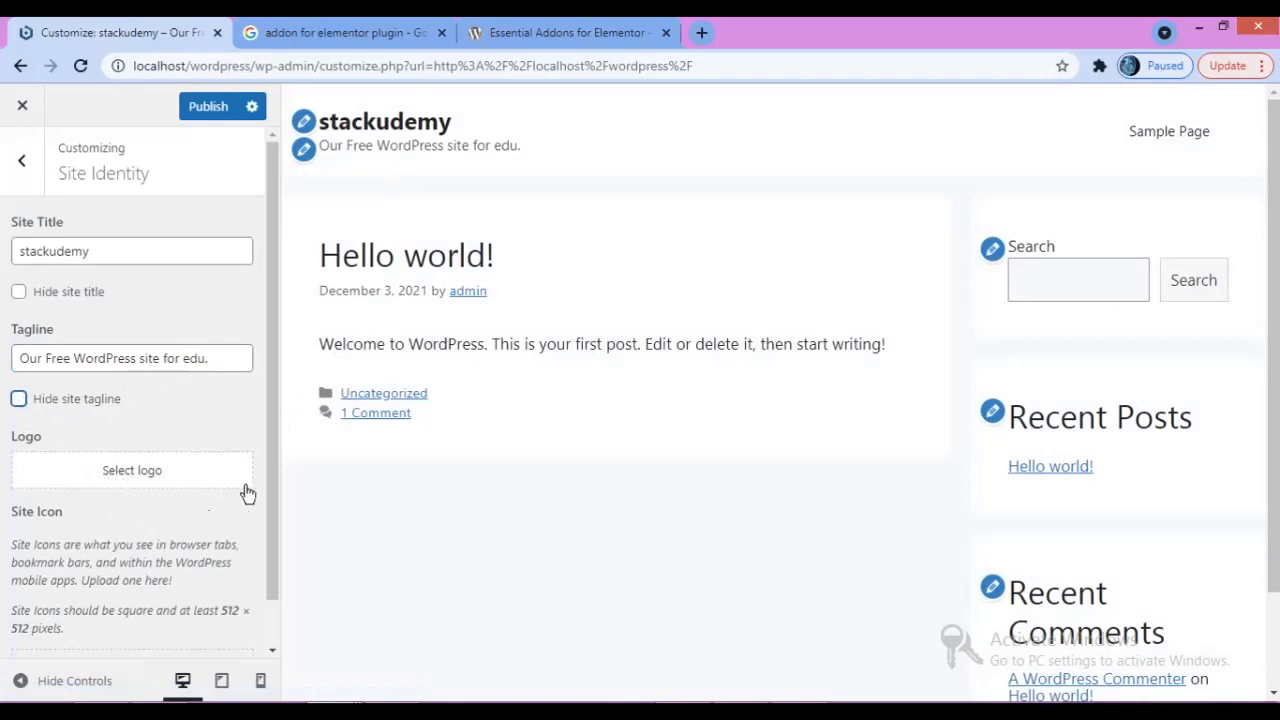
- Upload the downloaded lotus flower PNG, select it as the site logo and crop the image
scroll(270, 478, "down", 1)
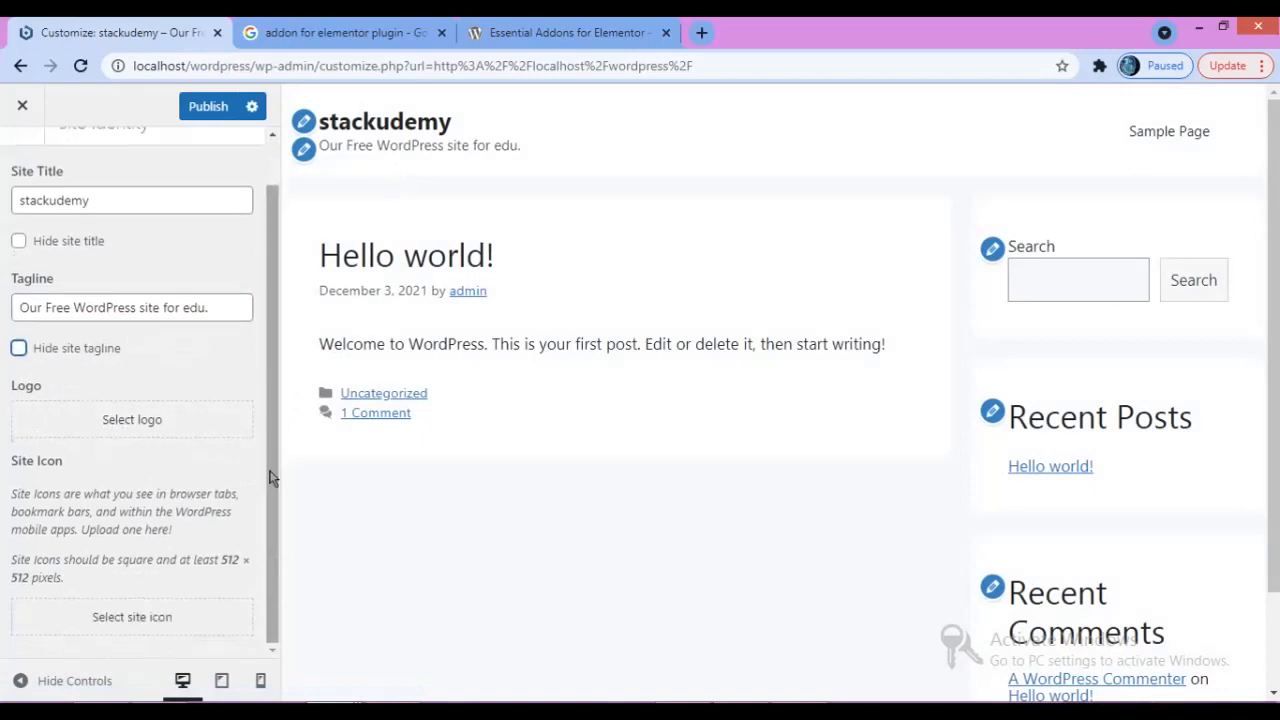
left_click(145, 428)
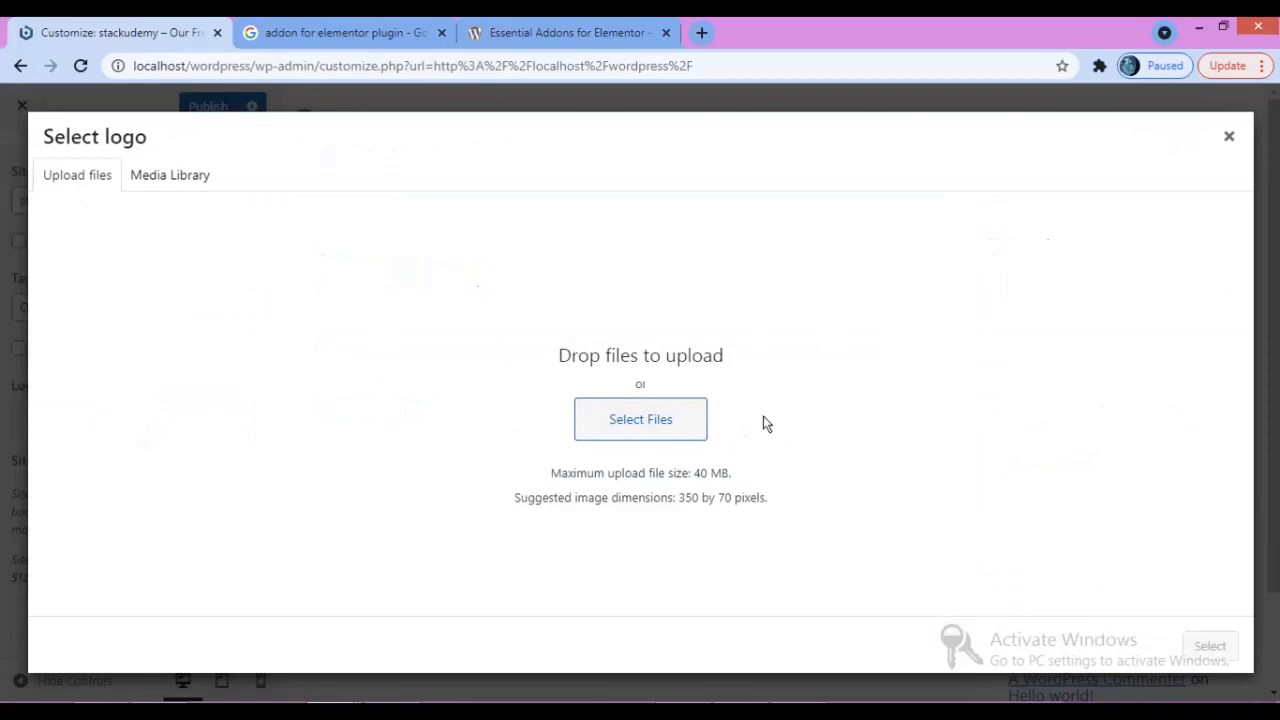
left_click(178, 180)
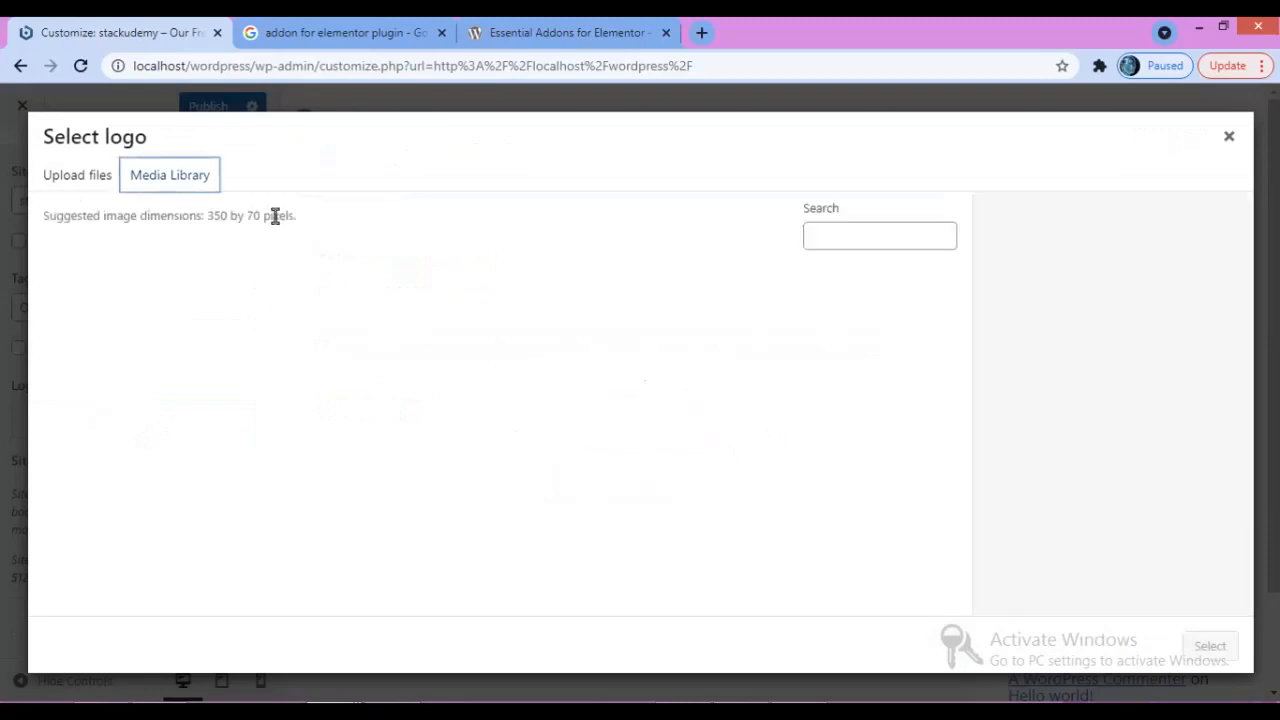
left_click(88, 178)
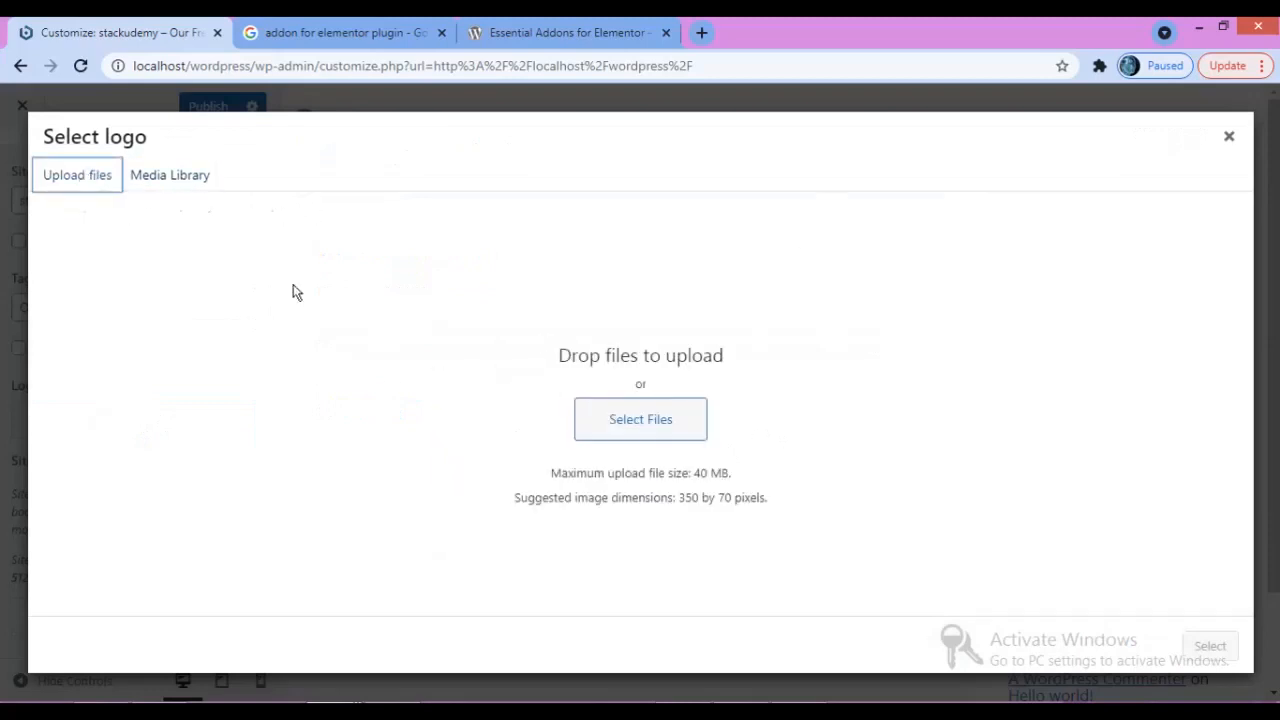
left_click(648, 430)
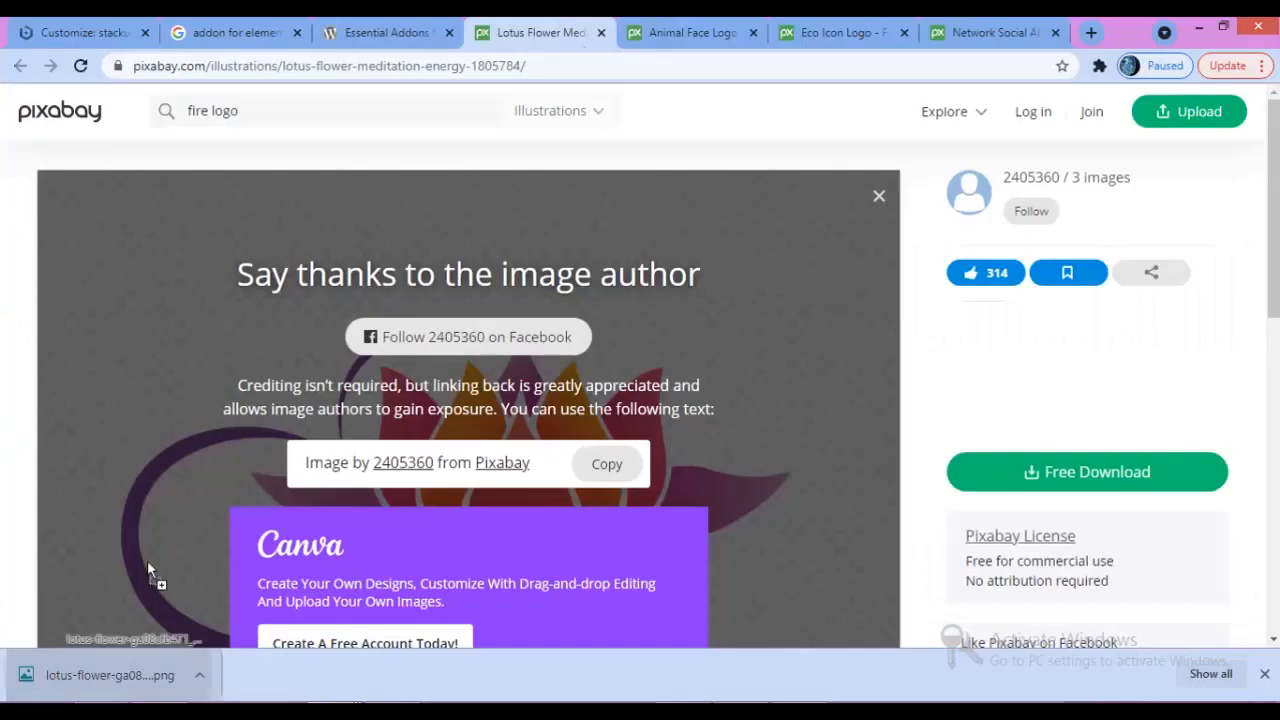
left_click_drag(100, 675, 648, 419)
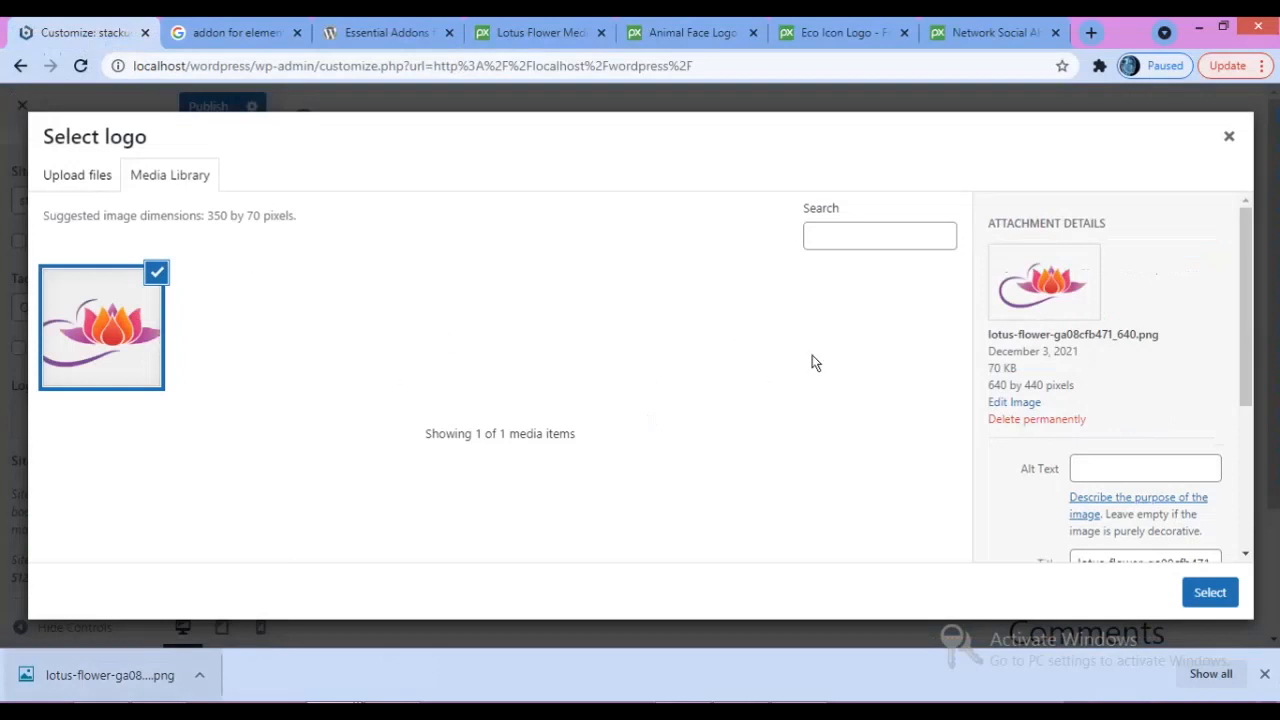
left_click(1206, 594)
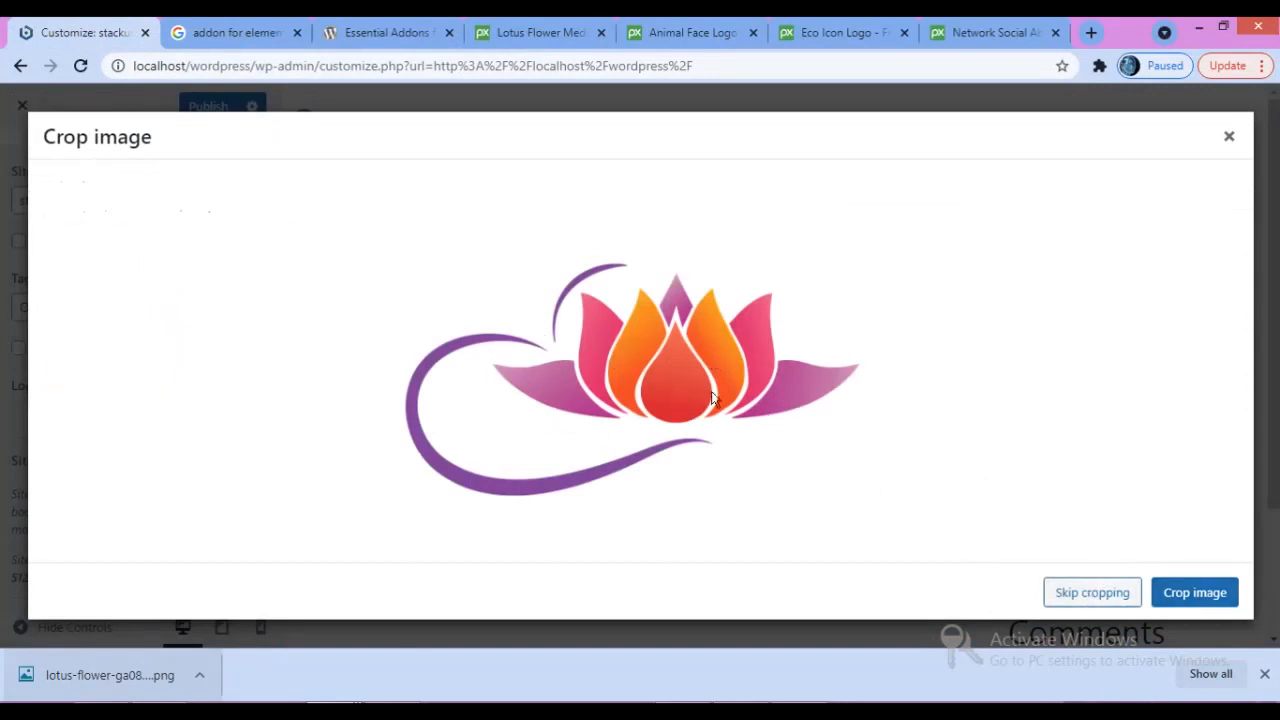
left_click(1192, 600)
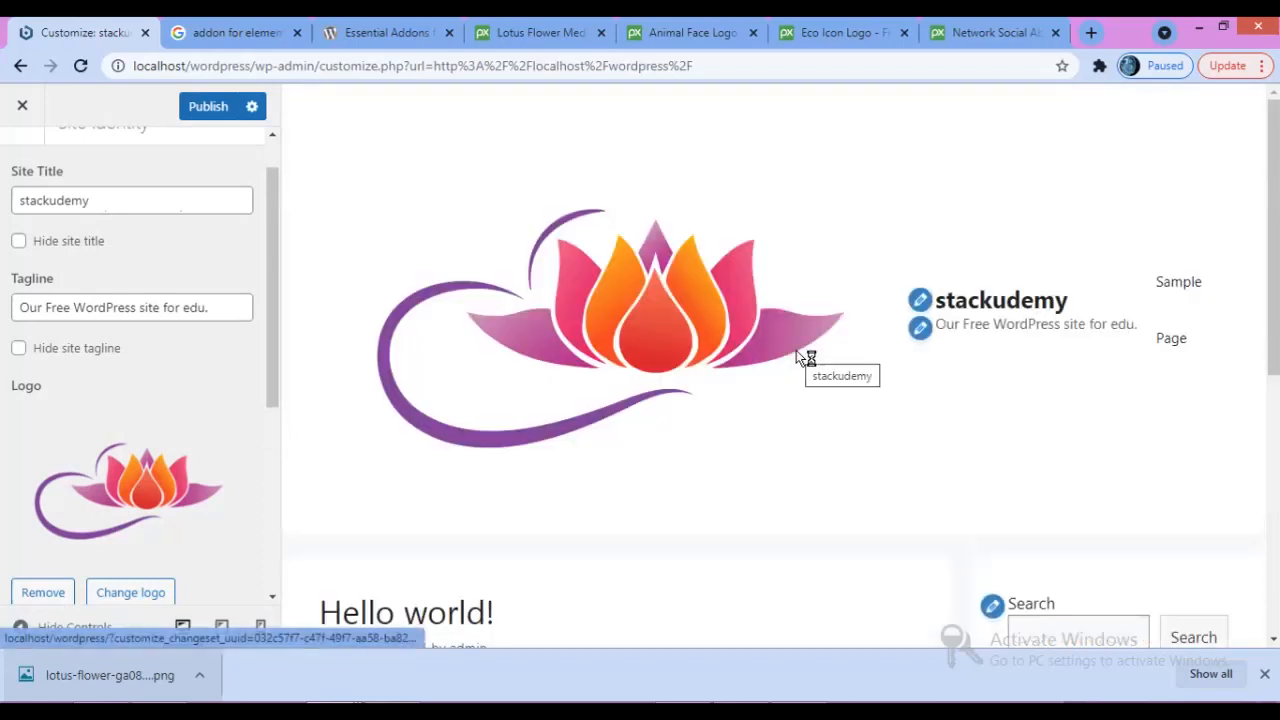
- Set the logo width to 100 px
left_click(675, 328)
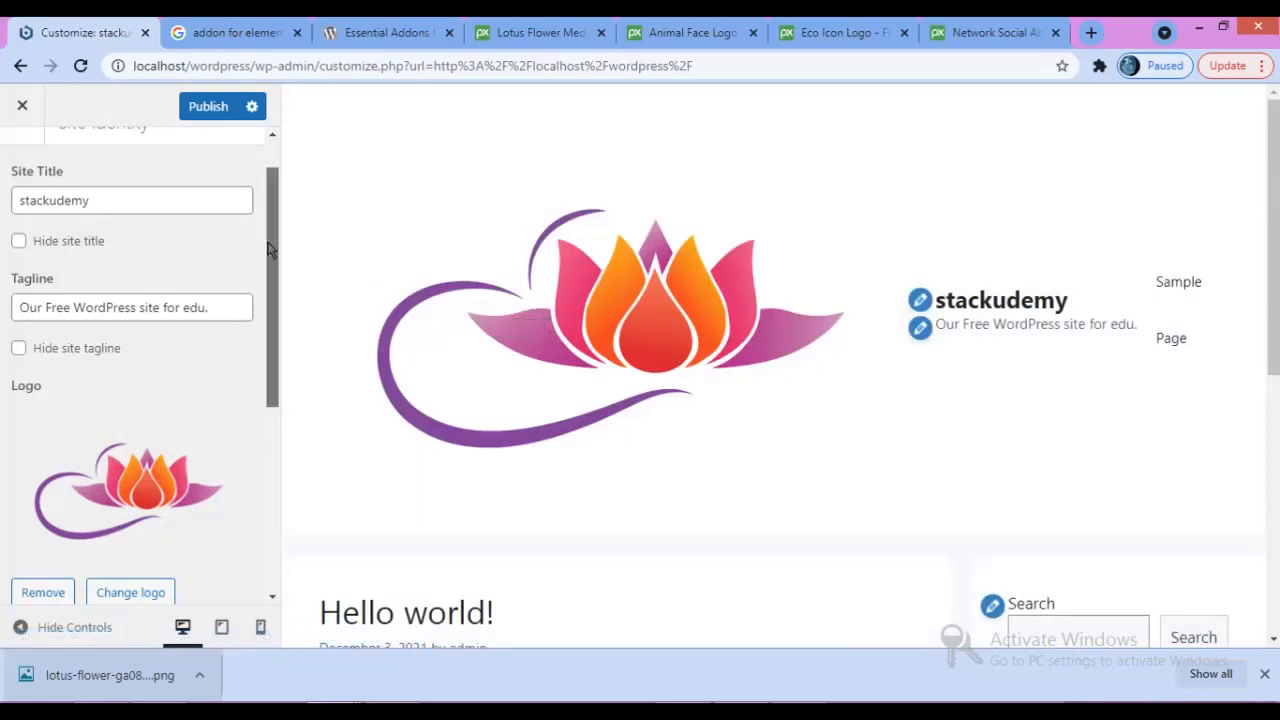
left_click_drag(268, 248, 268, 413)
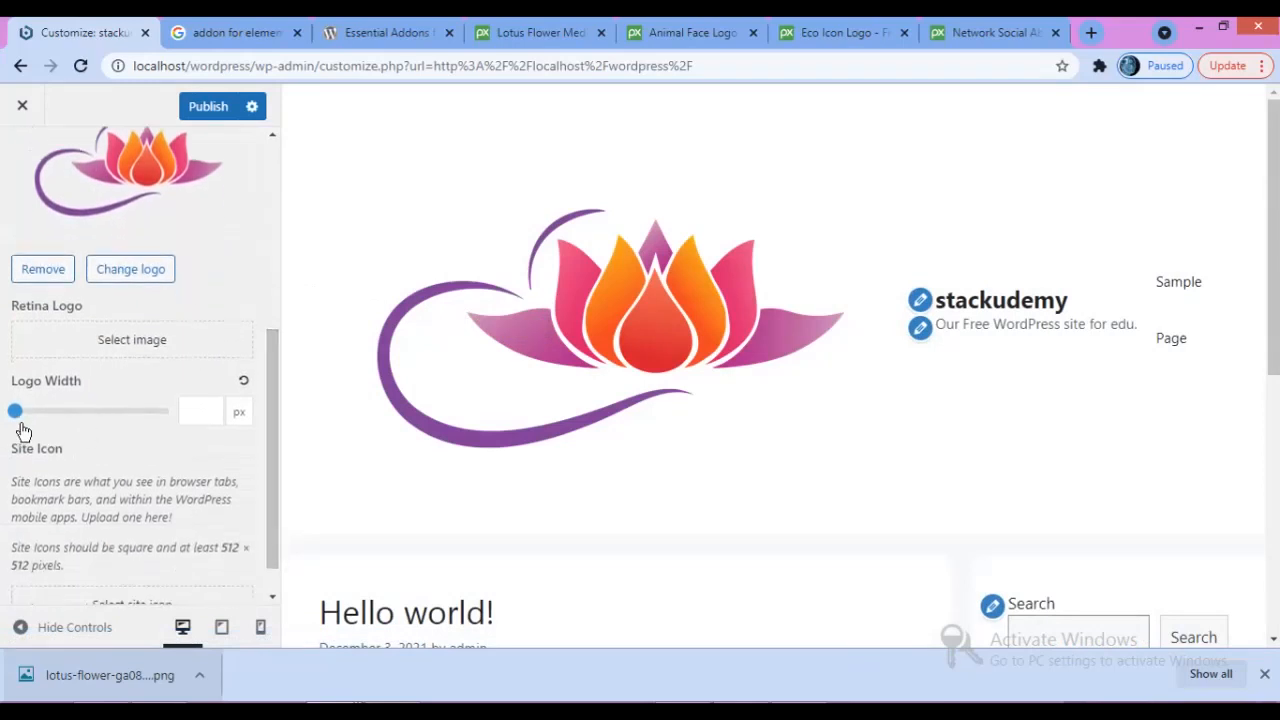
mouse_move(17, 413)
left_mouse_down()
mouse_move(57, 418)
mouse_move(20, 418)
left_mouse_up()
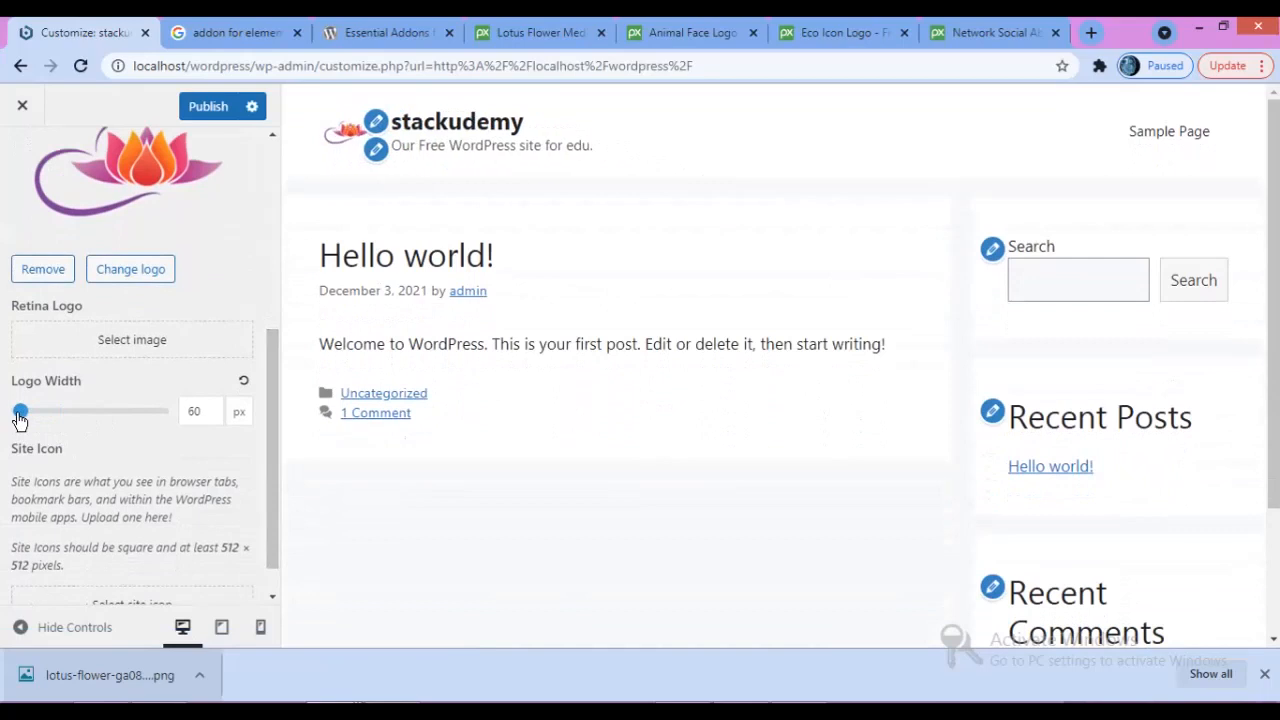
left_click_drag(20, 418, 25, 418)
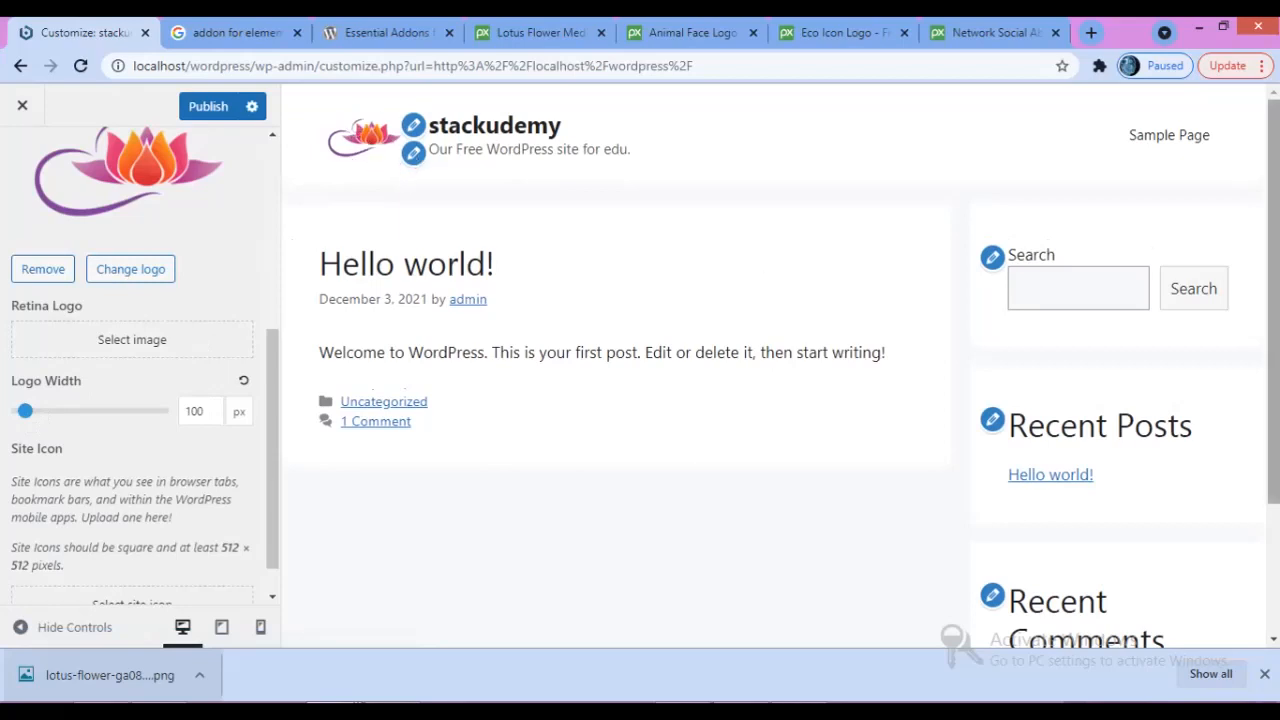
- Upload the downloaded image "picture2 (1).png" and set it as the site icon
scroll(1243, 337, "down", 2)
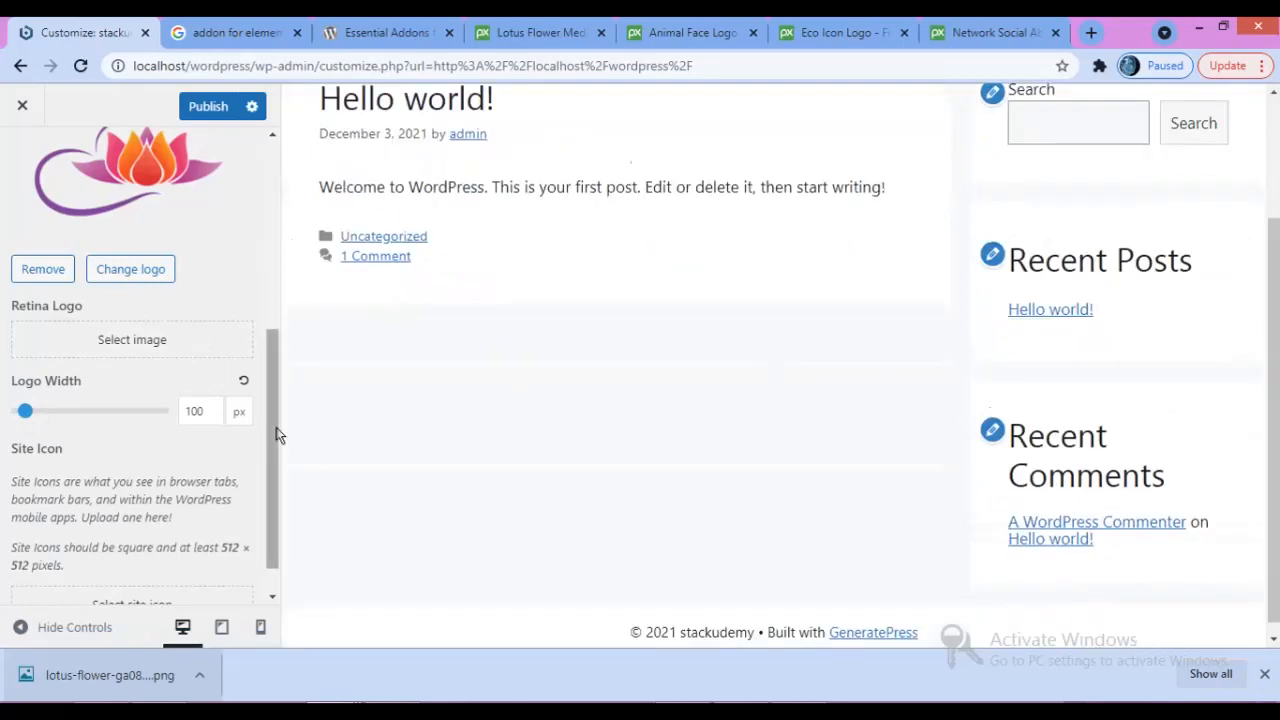
scroll(278, 435, "down", 1)
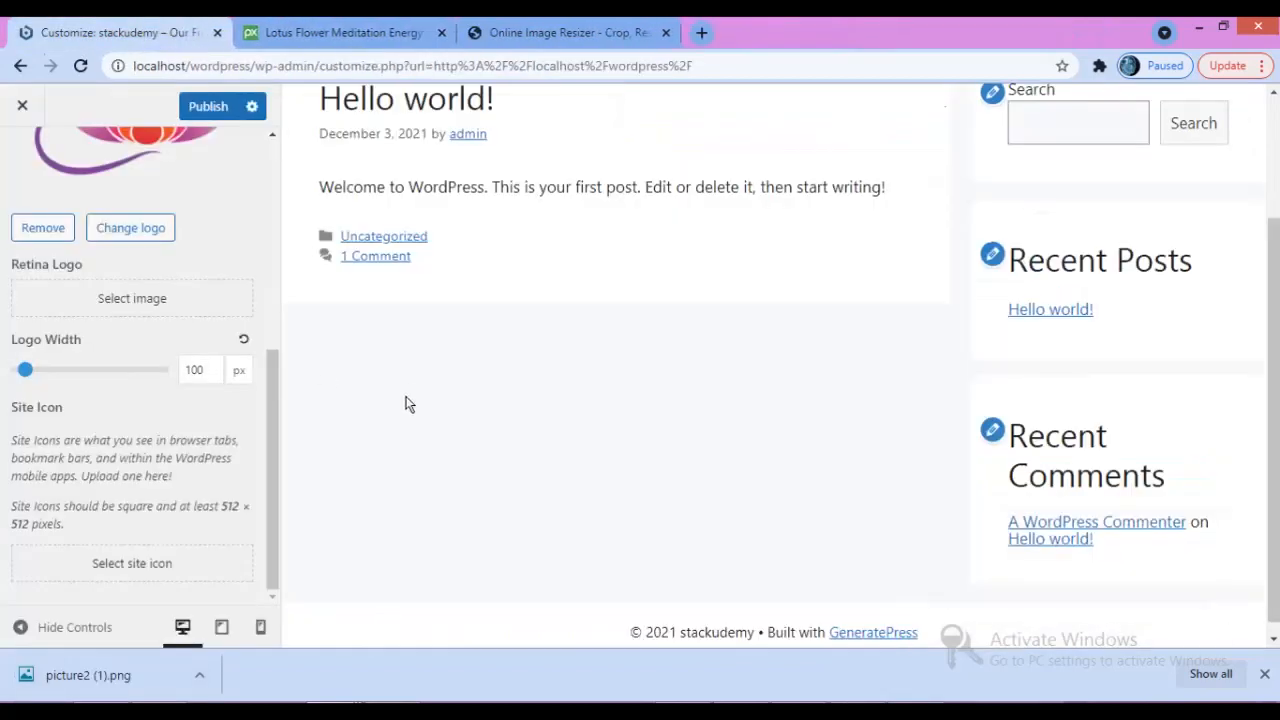
left_click(134, 572)
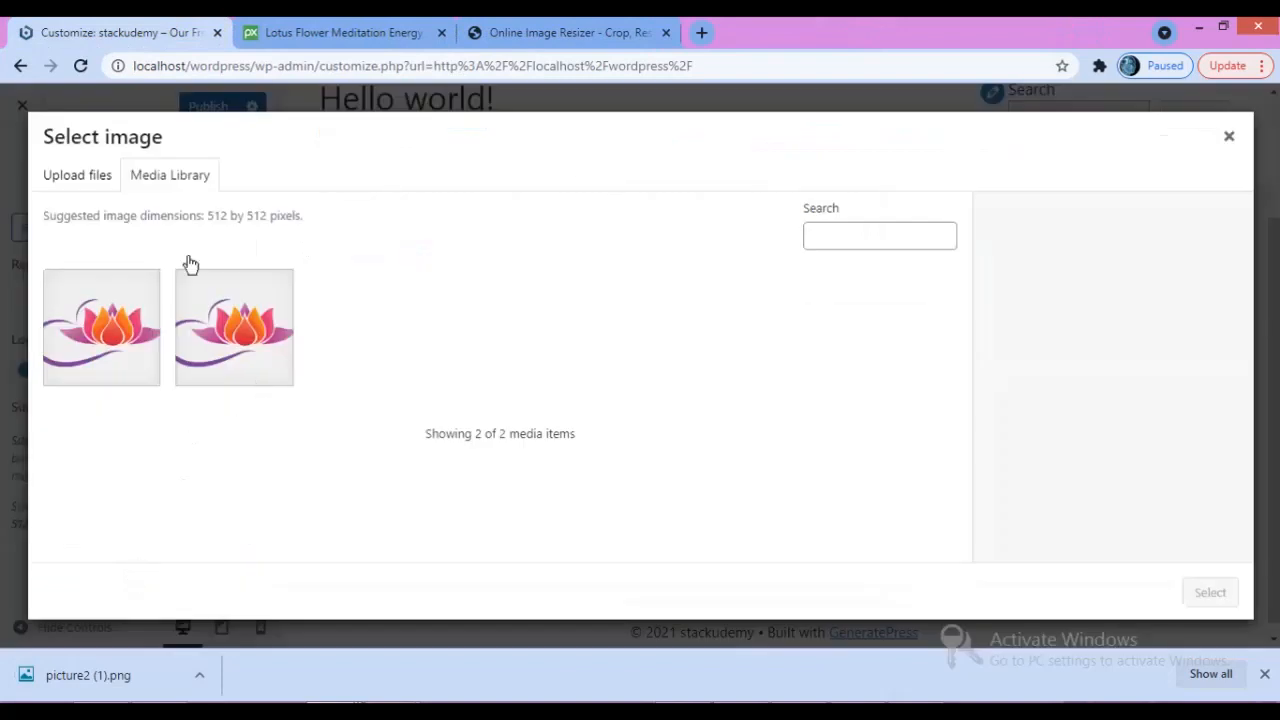
left_click(99, 178)
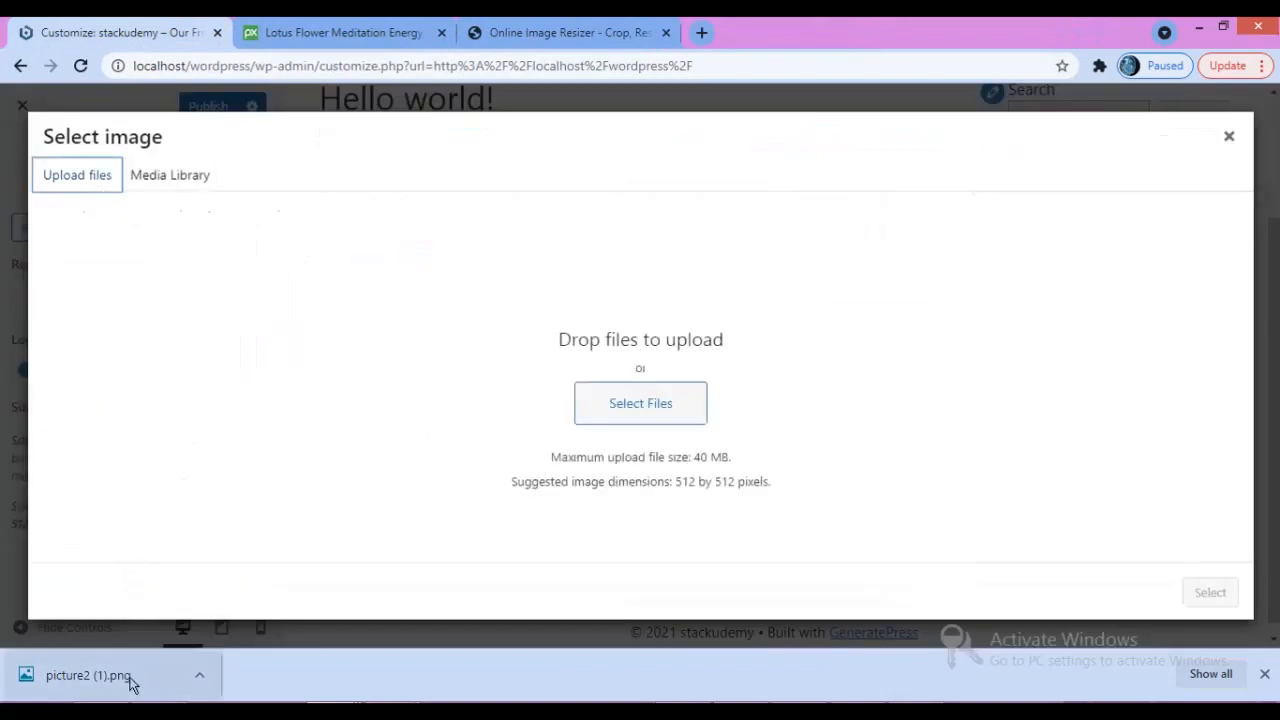
left_click_drag(129, 680, 683, 430)
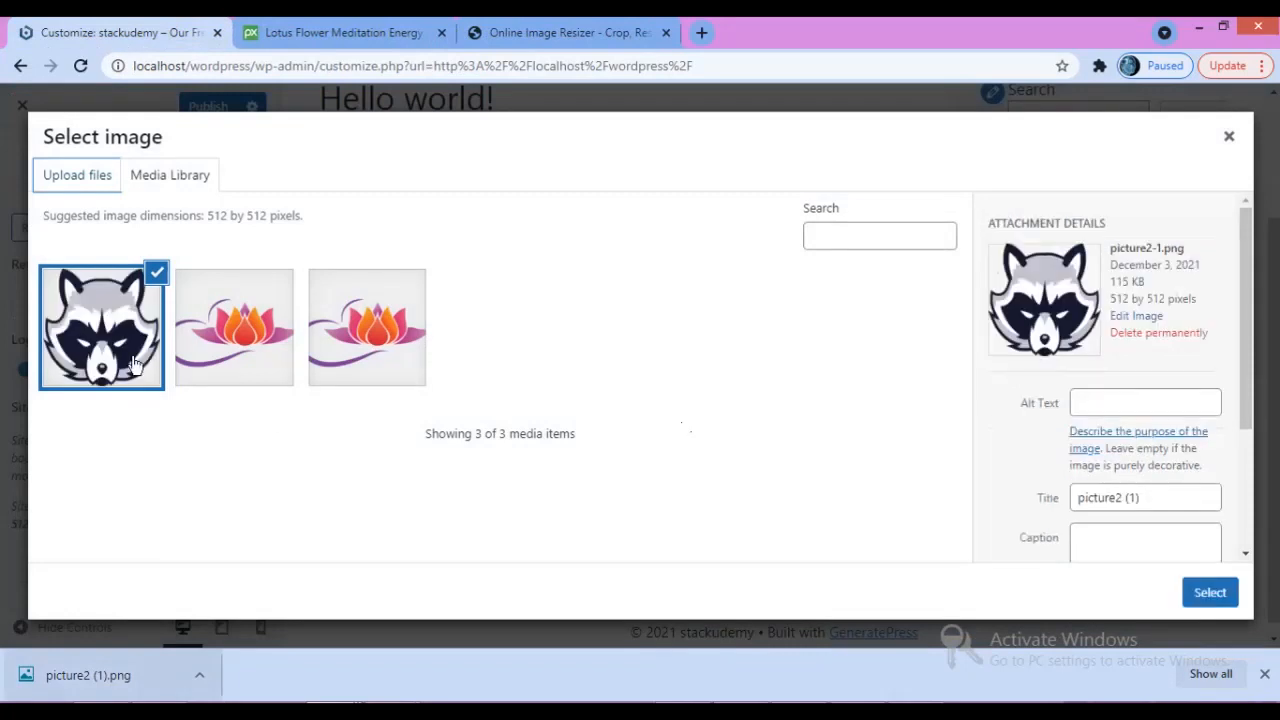
left_click(1222, 597)
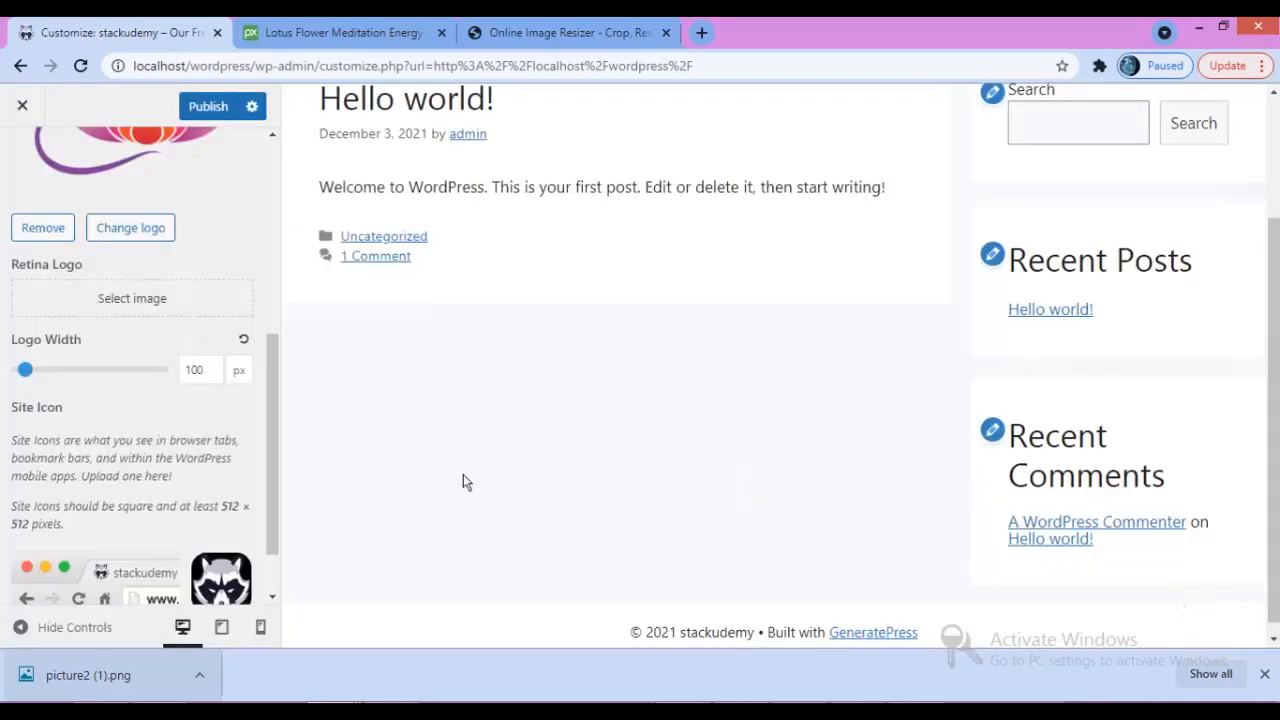
scroll(230, 530, "down", 2)
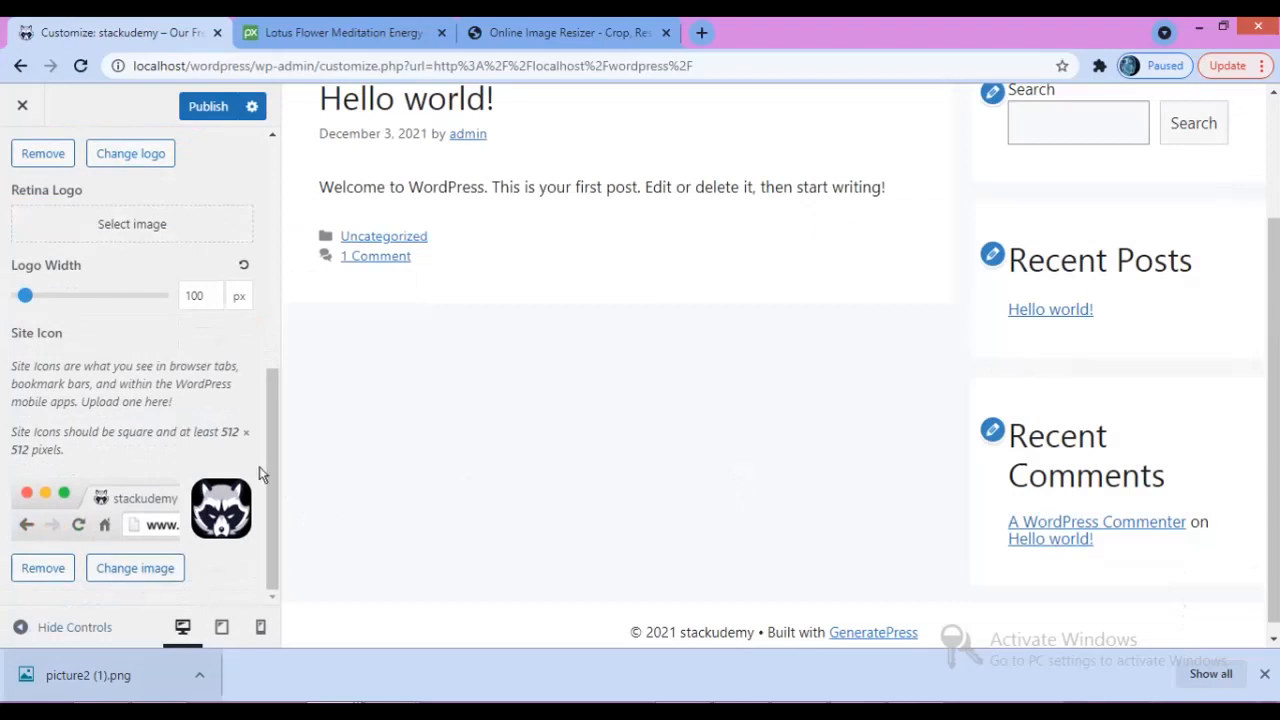
- Leave the Site Identity settings and open the Container settings of the site layout
left_click_drag(277, 471, 280, 208)
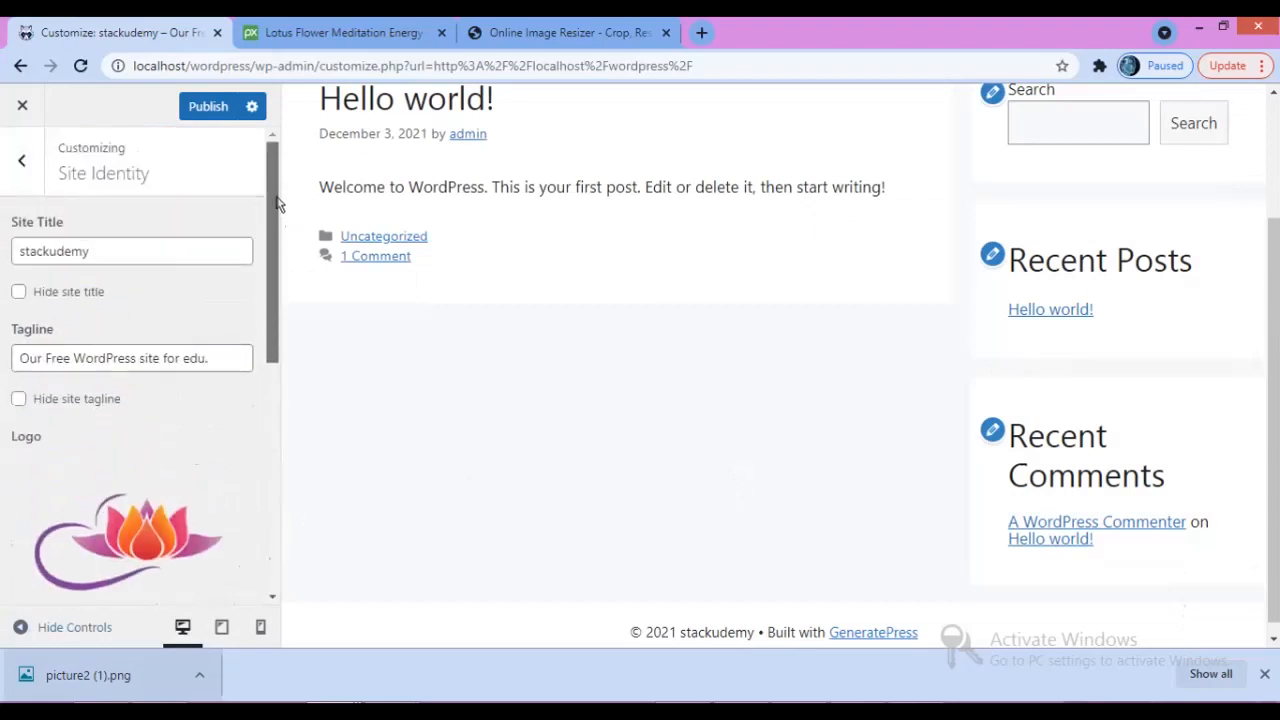
left_click(24, 164)
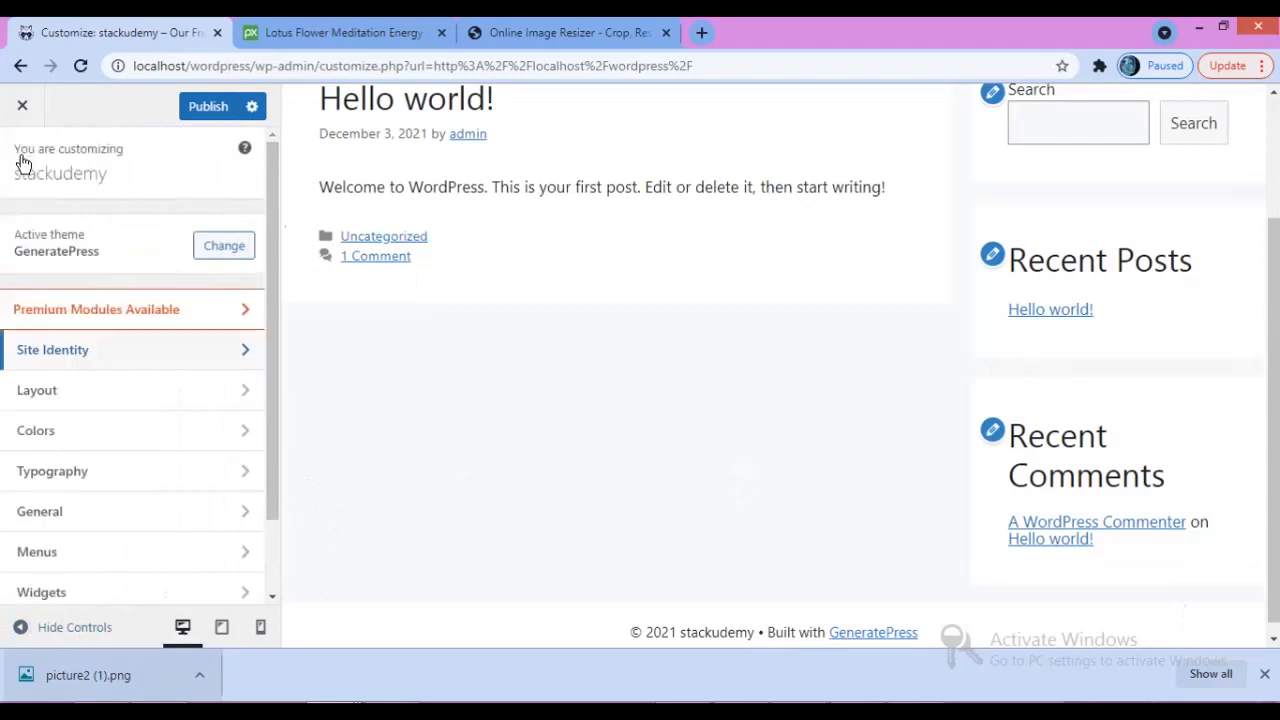
left_click(74, 400)
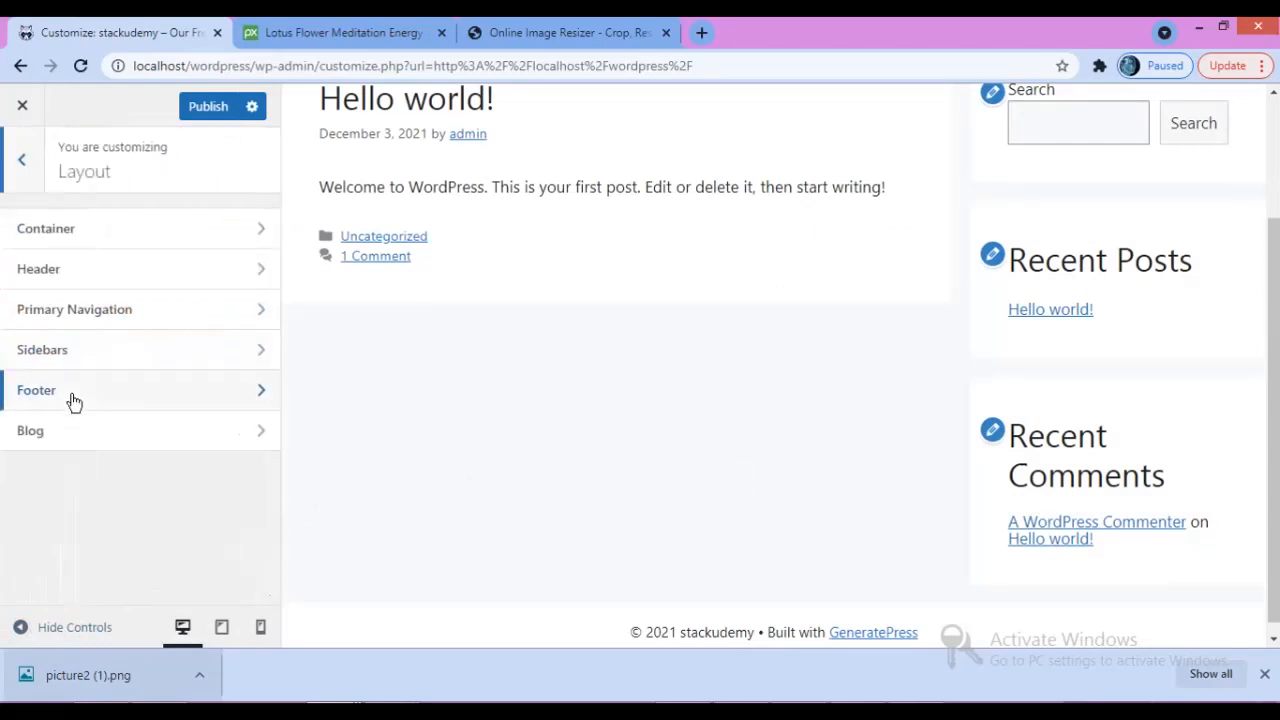
left_click(102, 231)
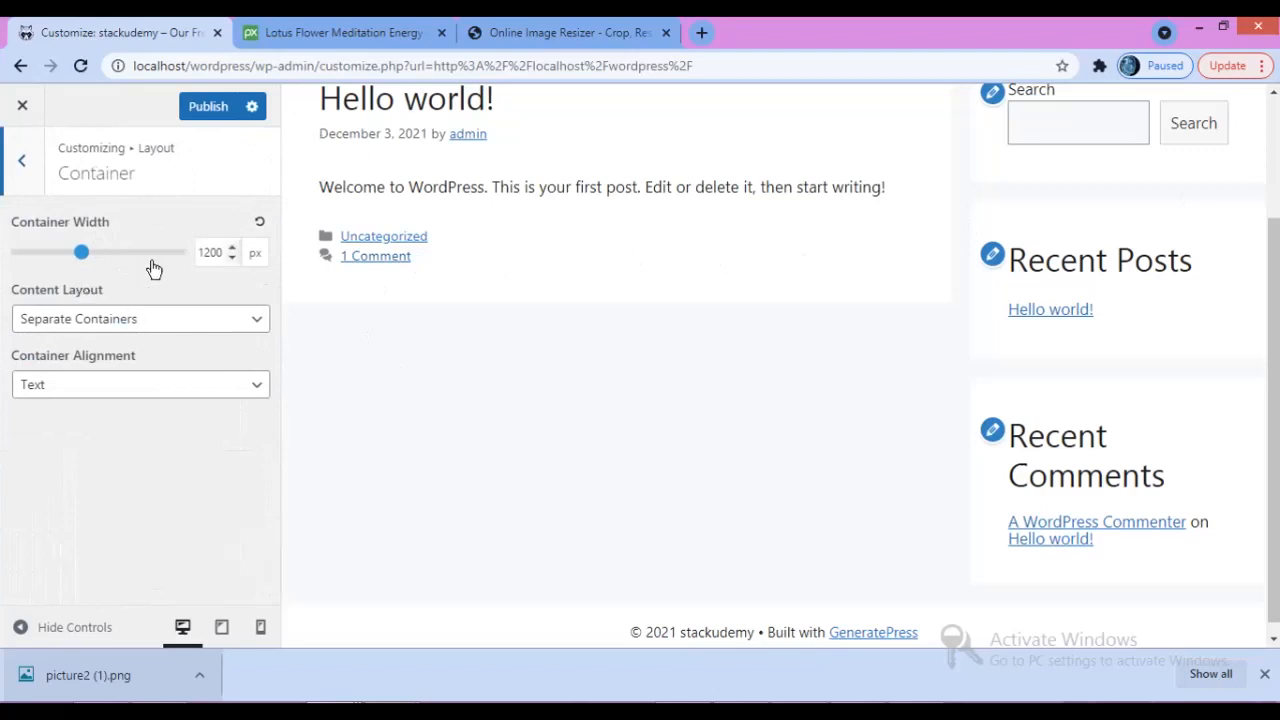
- Examine the available Content Layout and Container Alignment options in the Container settings and check the page preview
left_click(252, 326)
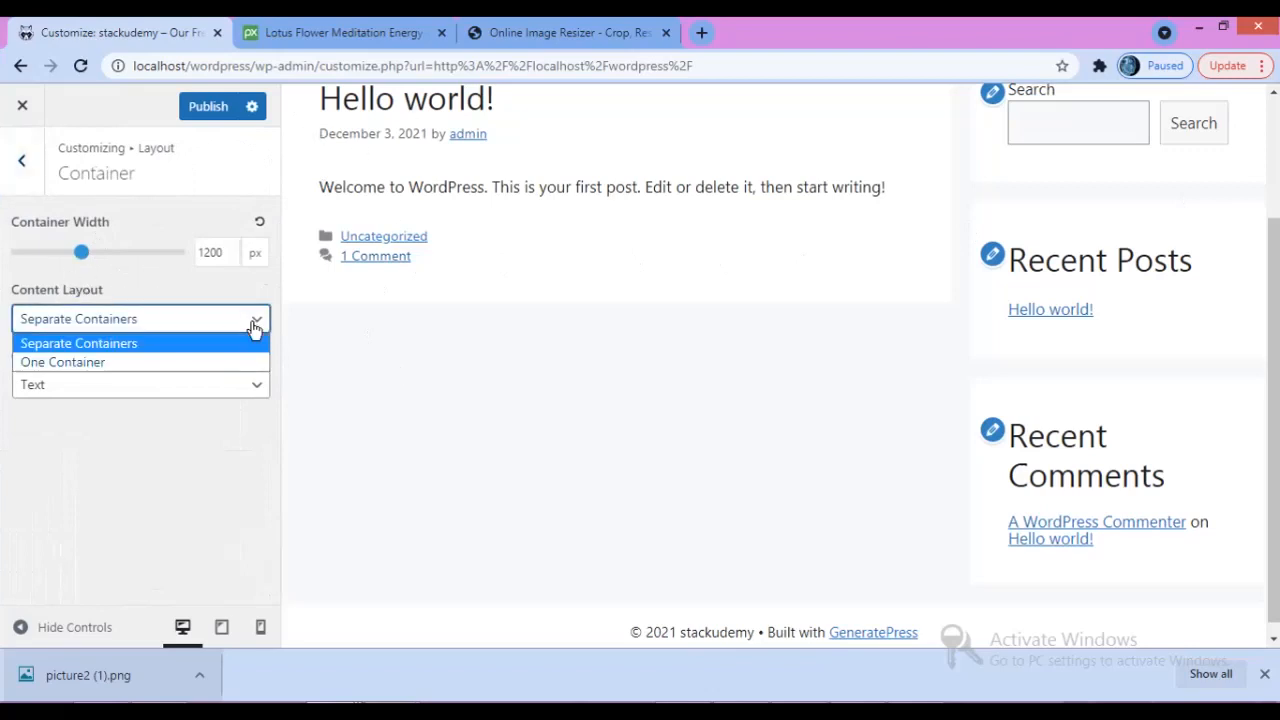
left_click(253, 326)
left_click(251, 324)
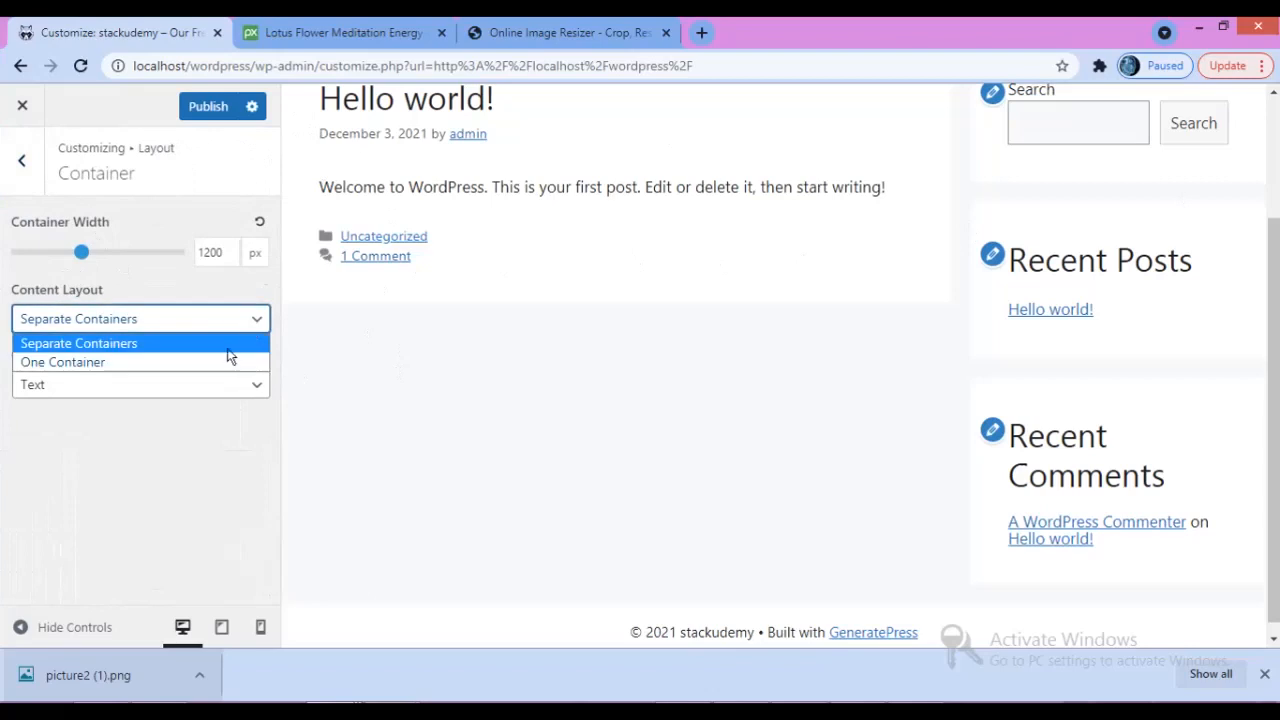
left_click(213, 428)
left_click(190, 389)
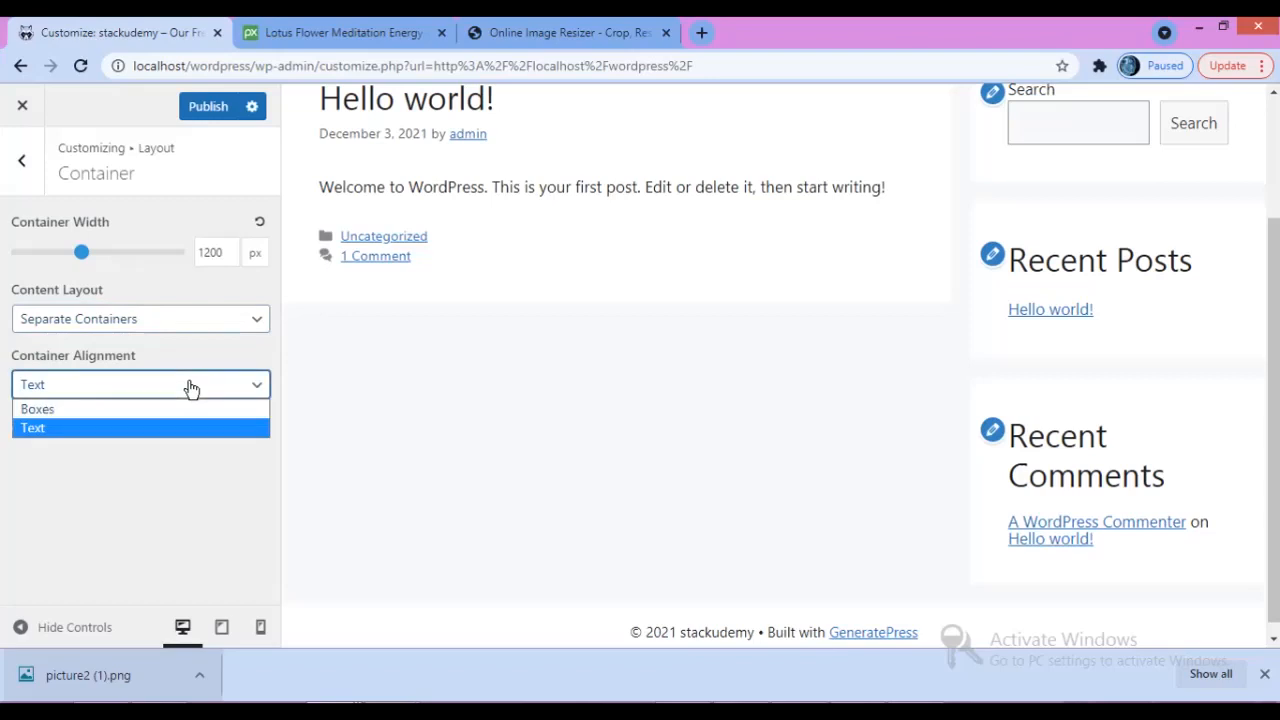
left_click(190, 389)
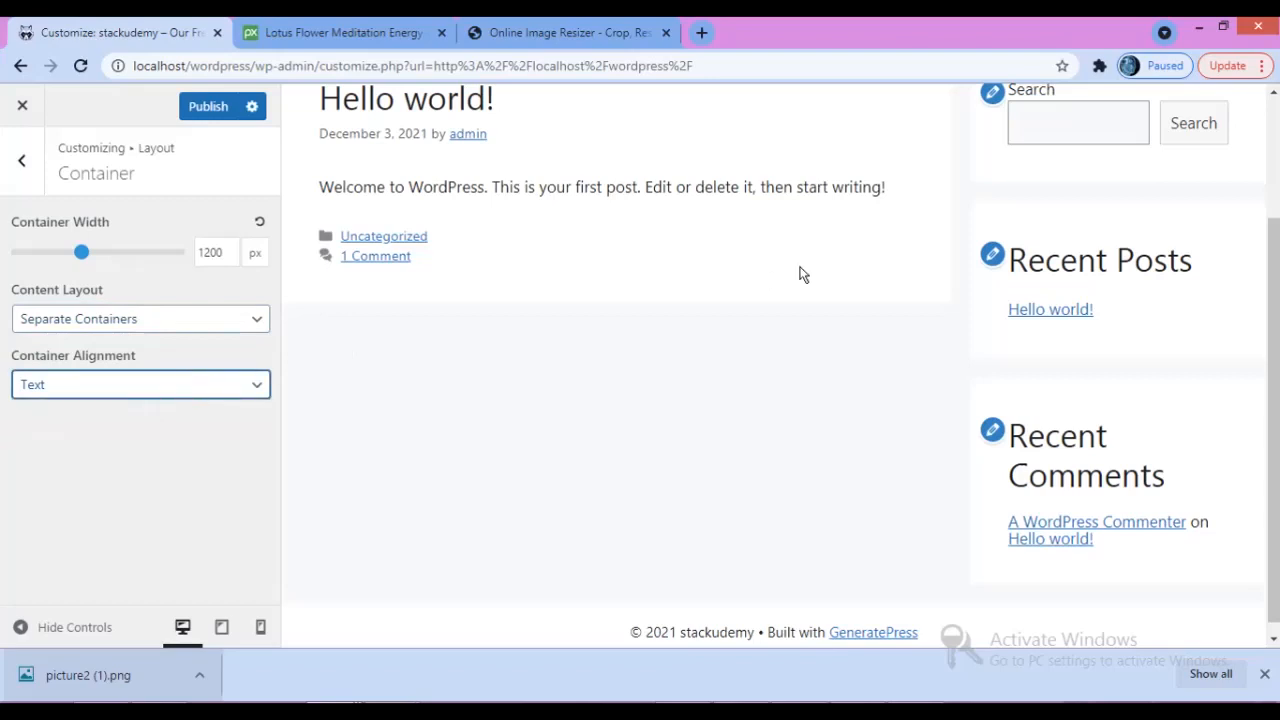
scroll(1262, 280, "up", 2)
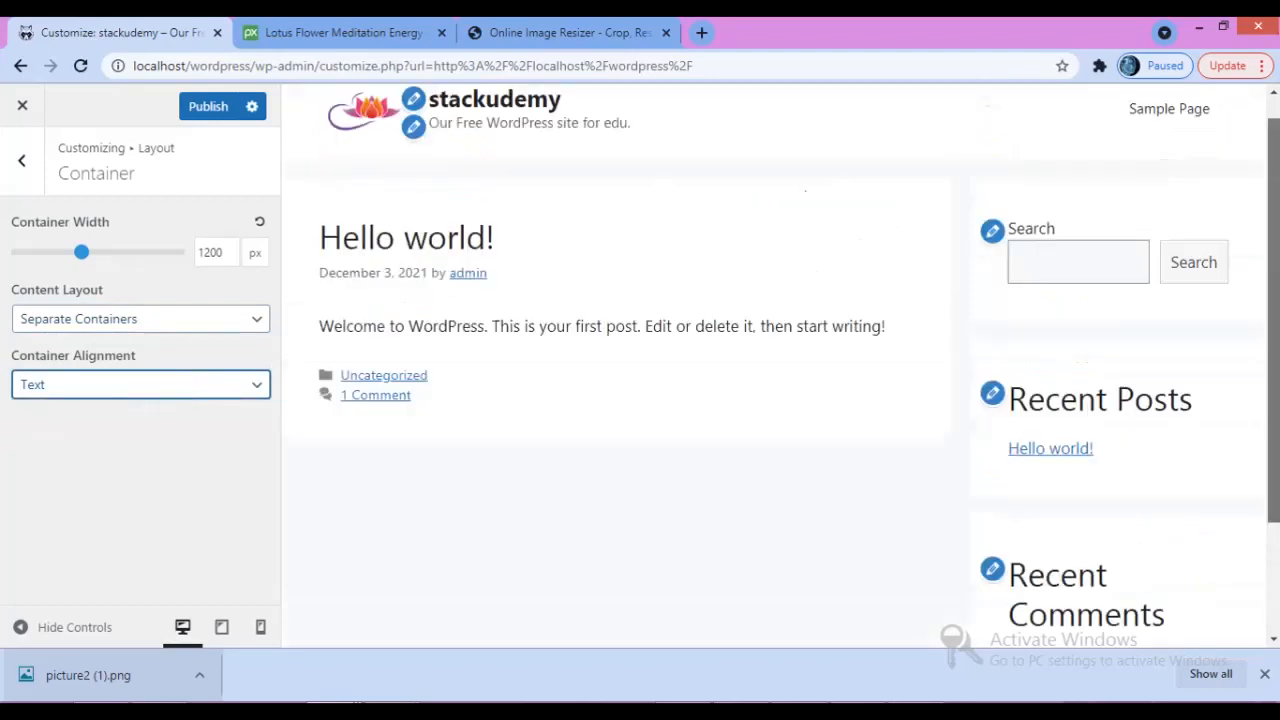
- Open the Header layout settings and review the header preset and alignment options, keeping the alignment at Left
left_click(28, 160)
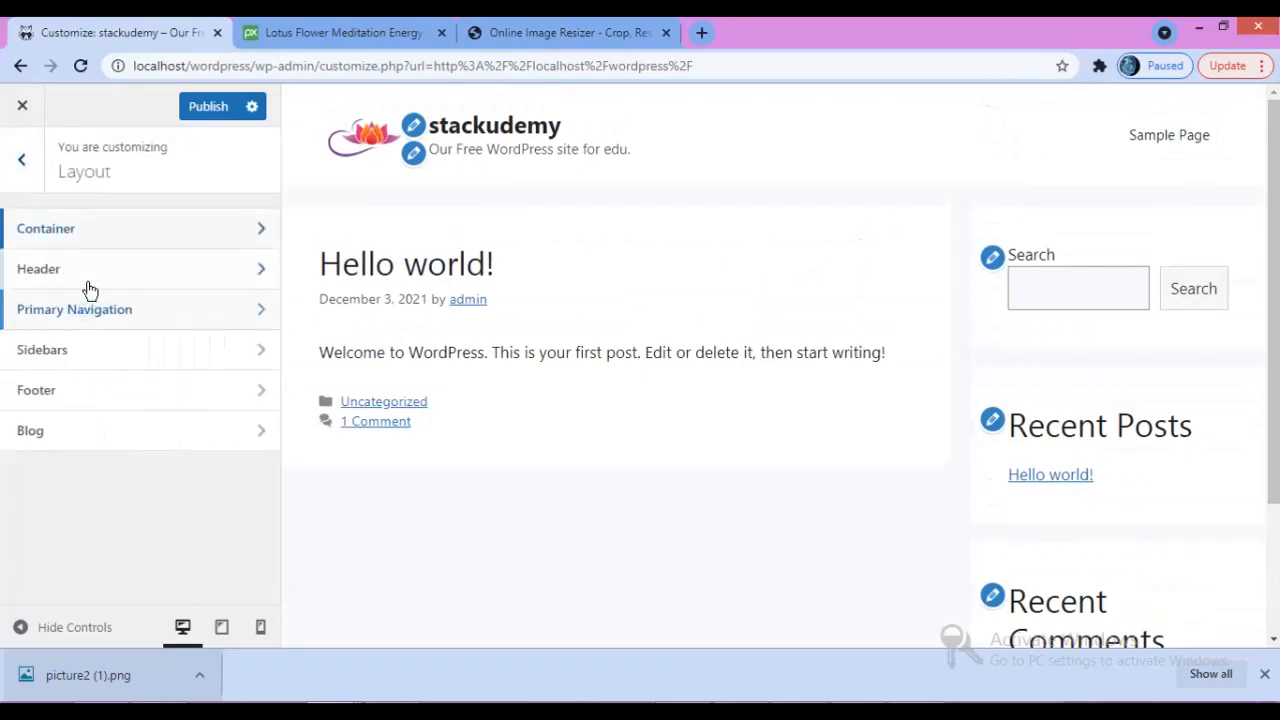
left_click(99, 280)
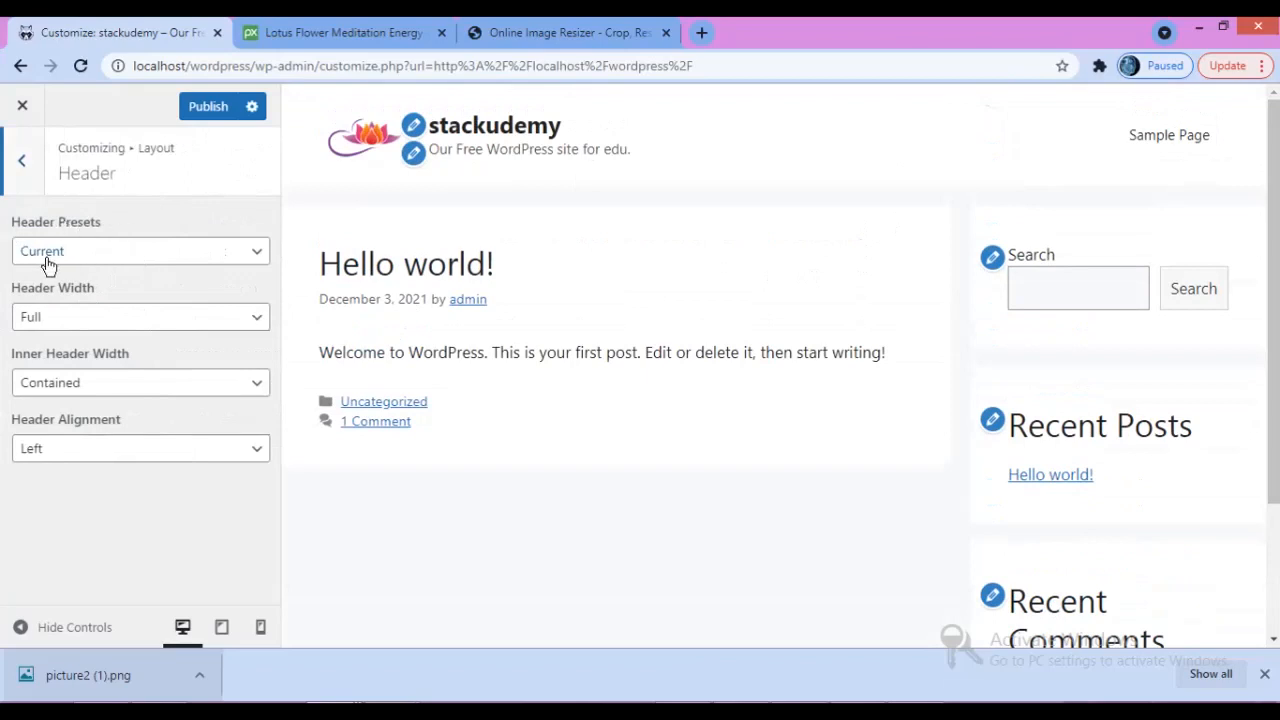
left_click(116, 258)
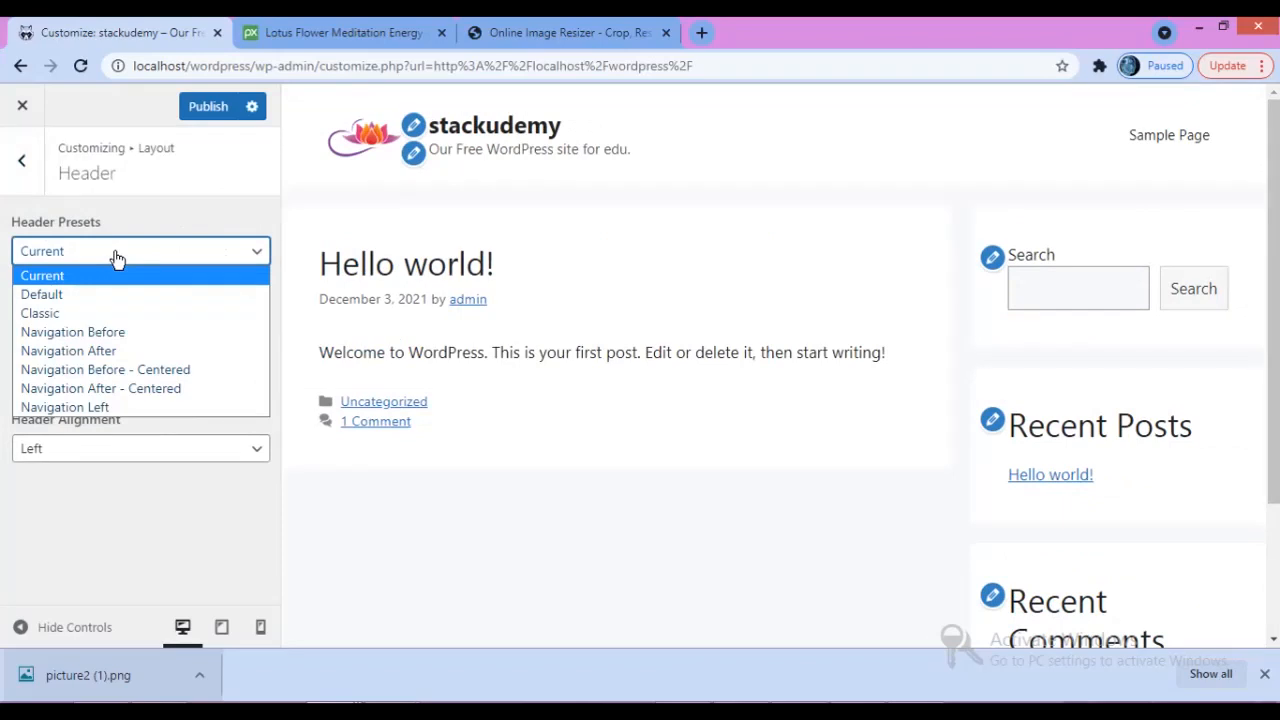
left_click(116, 258)
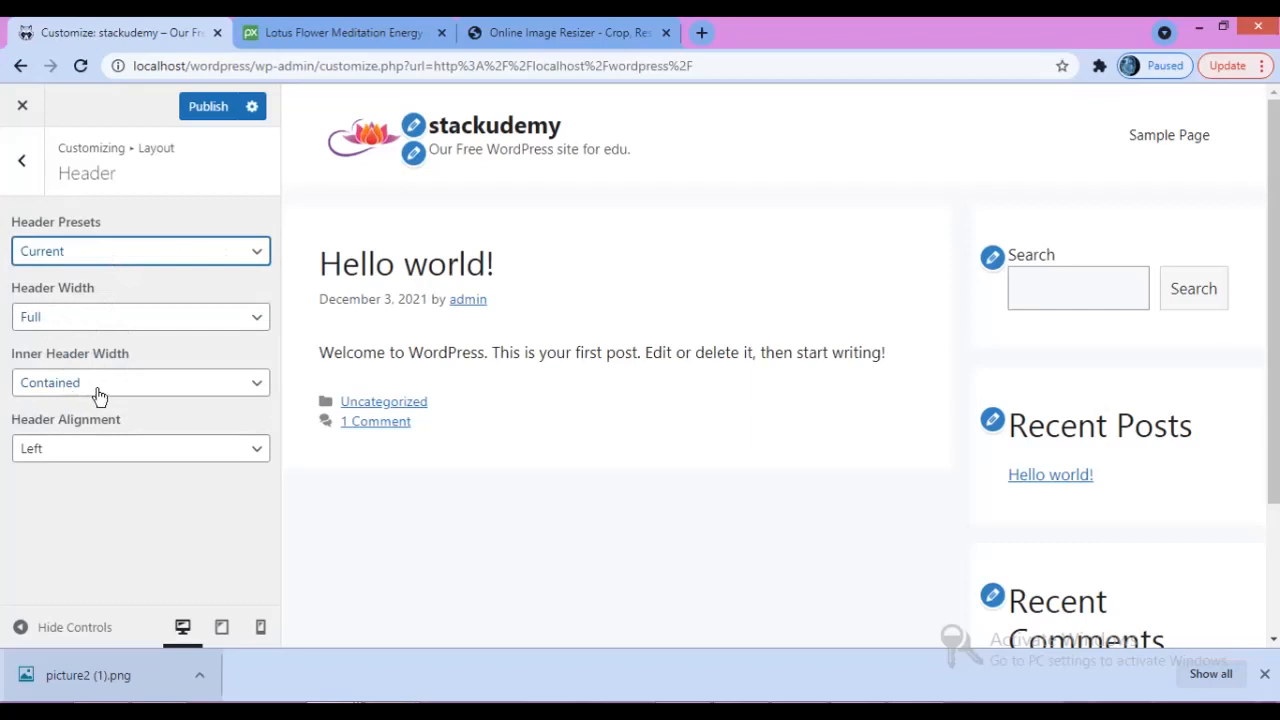
left_click(56, 453)
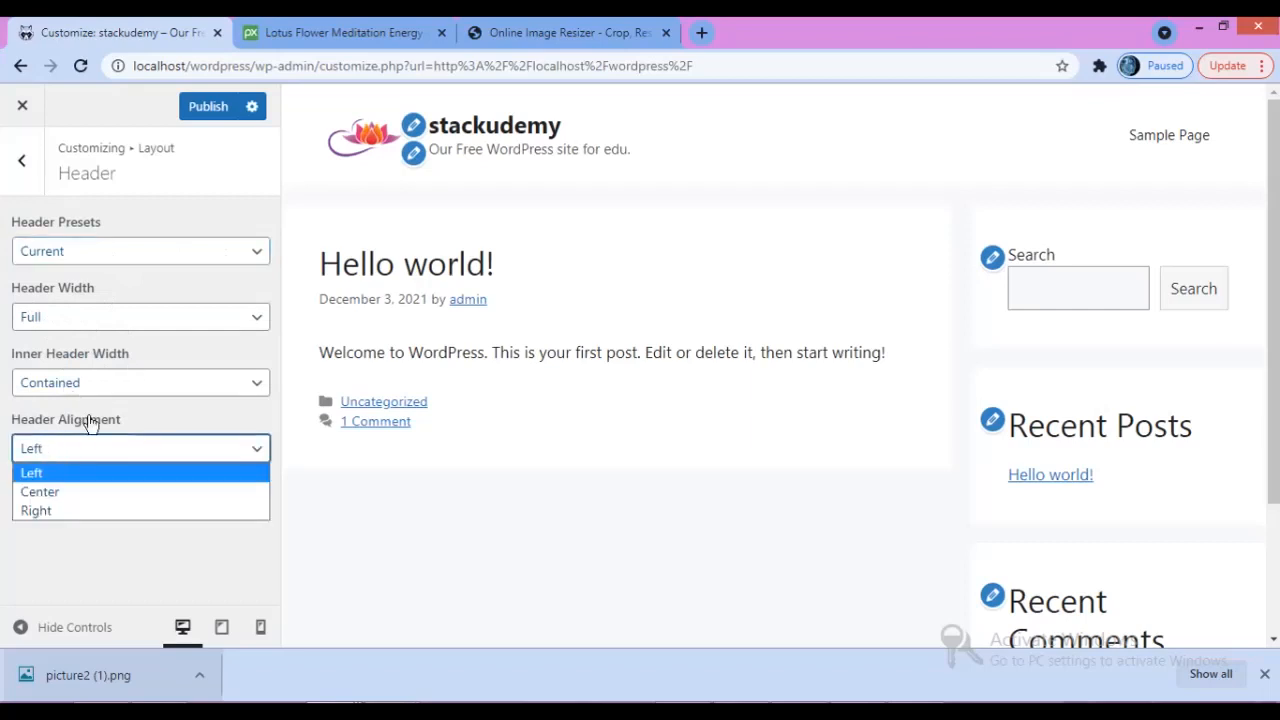
left_click(78, 475)
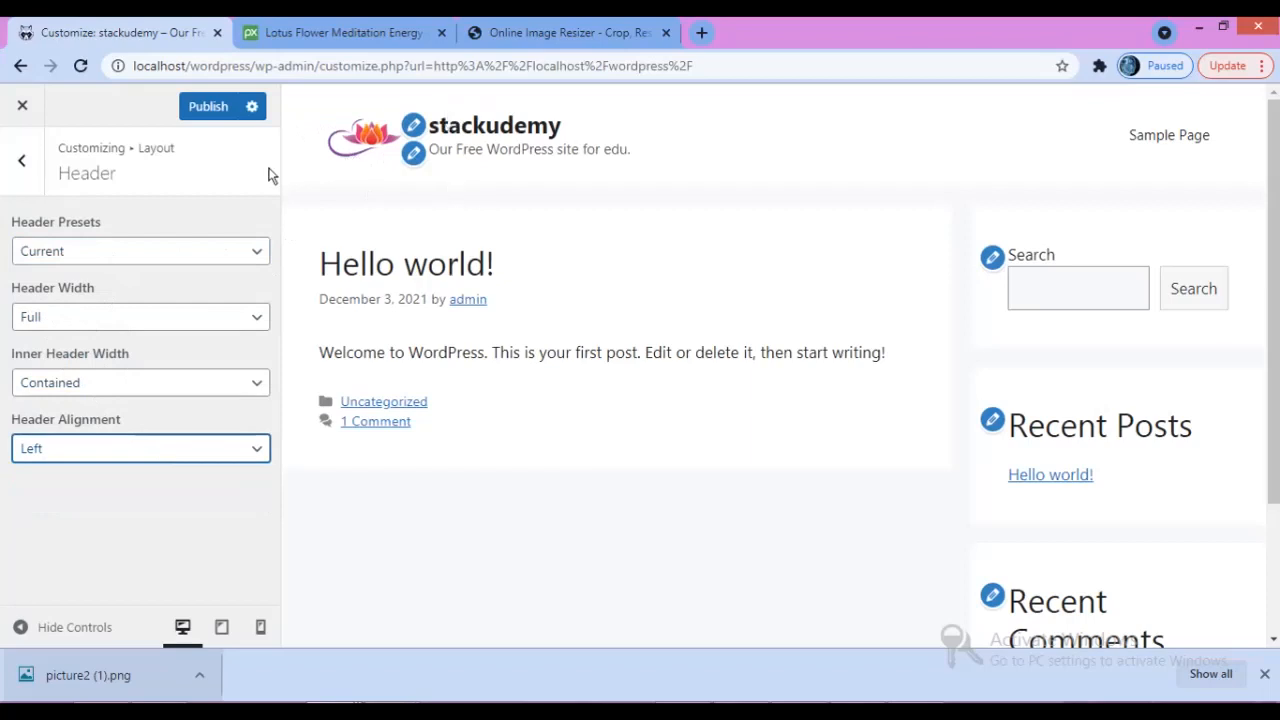
- Open the Primary Navigation layout settings and set Navigation Search to Enable
left_click(21, 160)
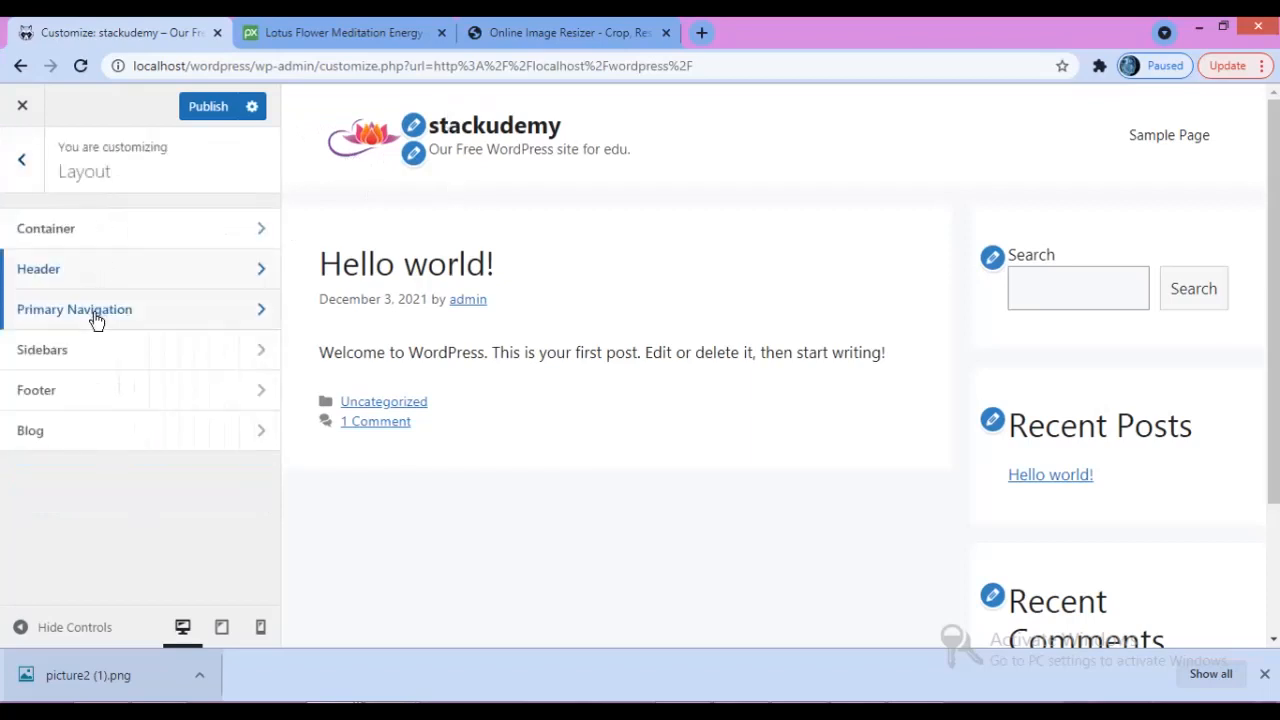
left_click(96, 320)
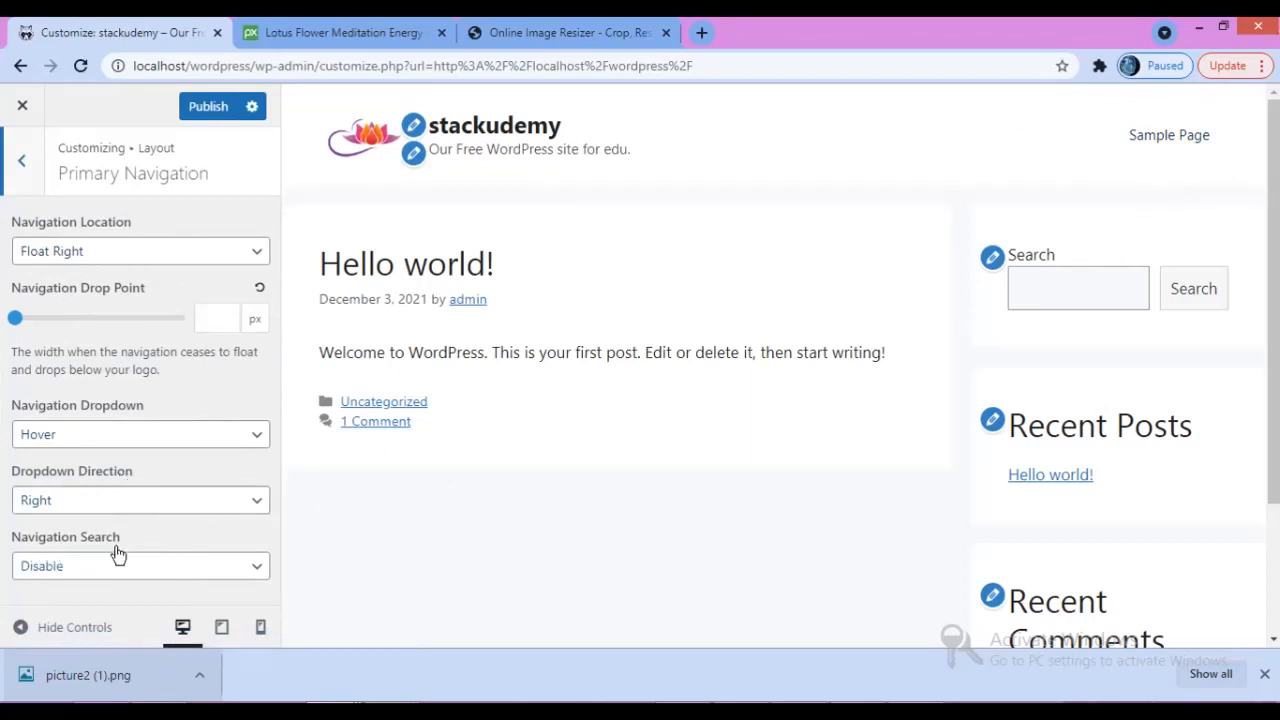
left_click(173, 566)
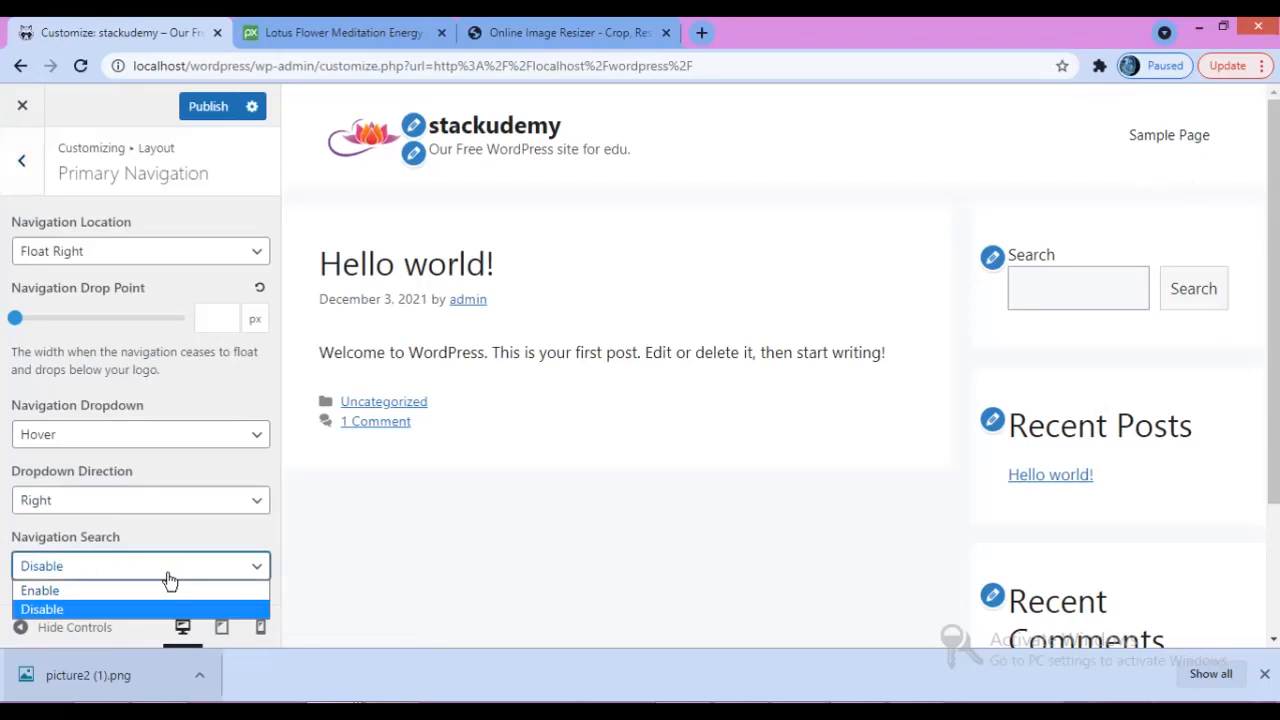
left_click(108, 596)
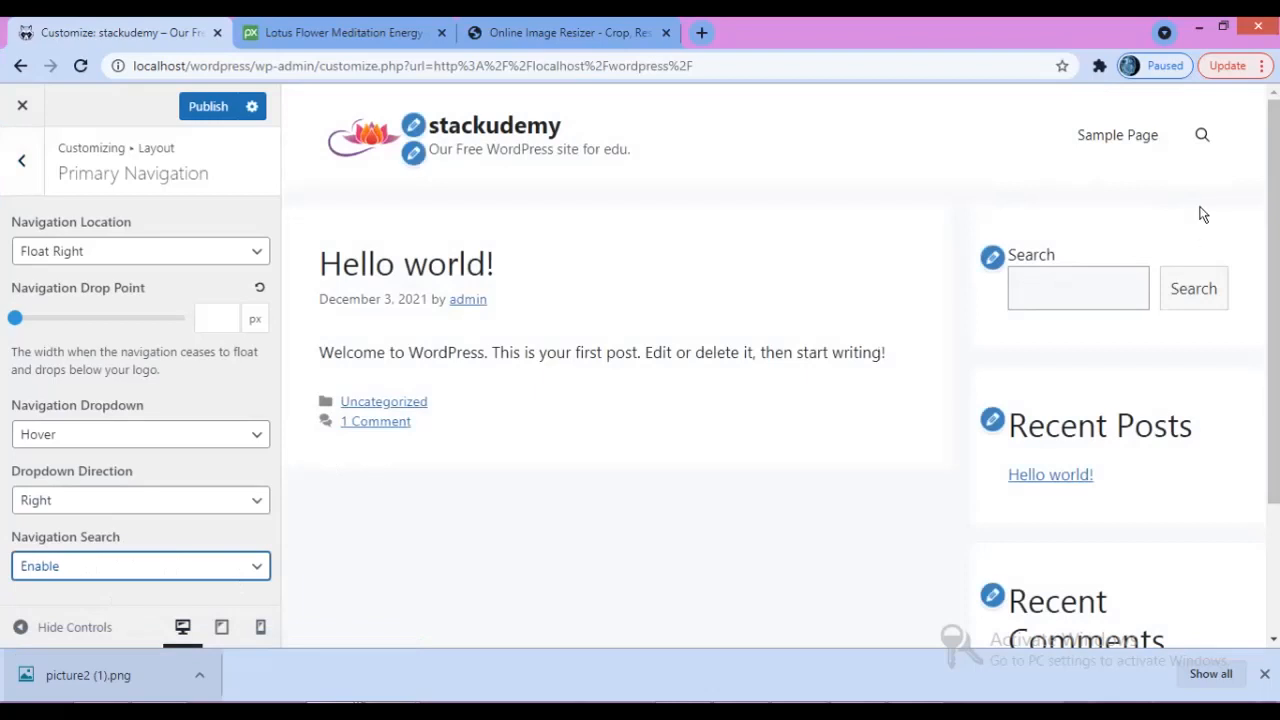
scroll(527, 510, "down", 2)
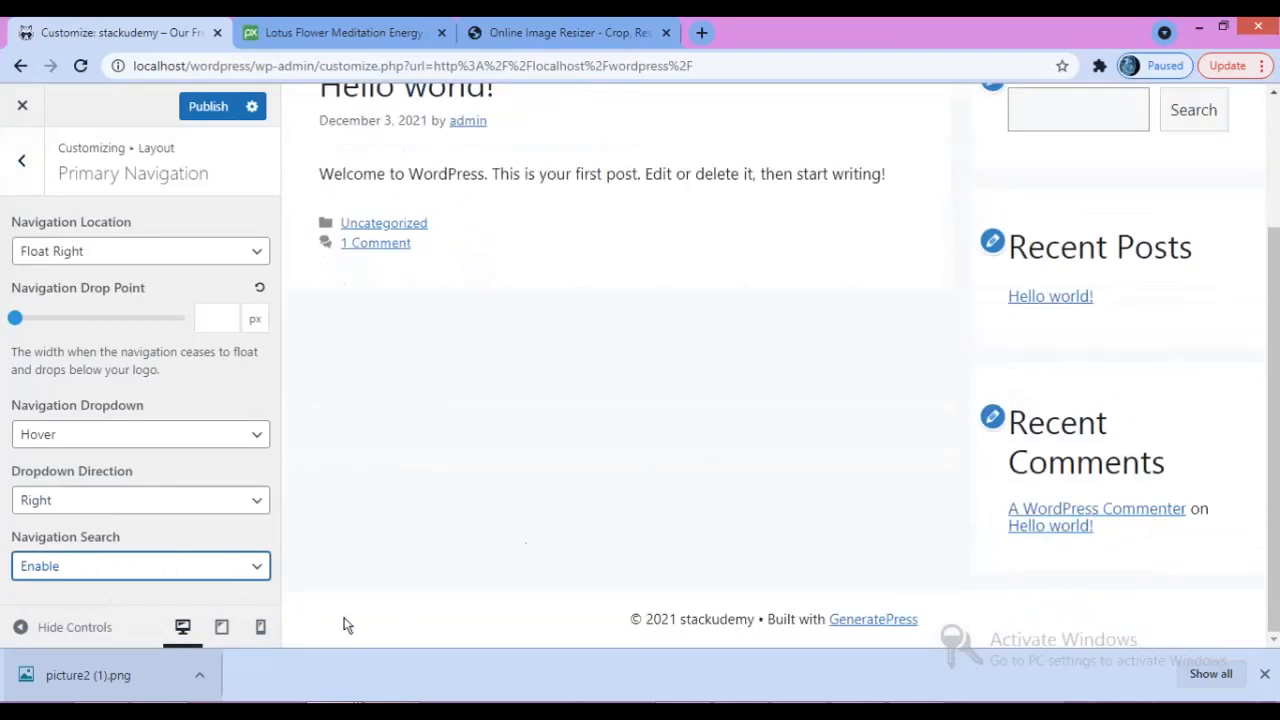
- Preview the site's header and navigation at mobile size and return to the desktop preview
left_click(260, 628)
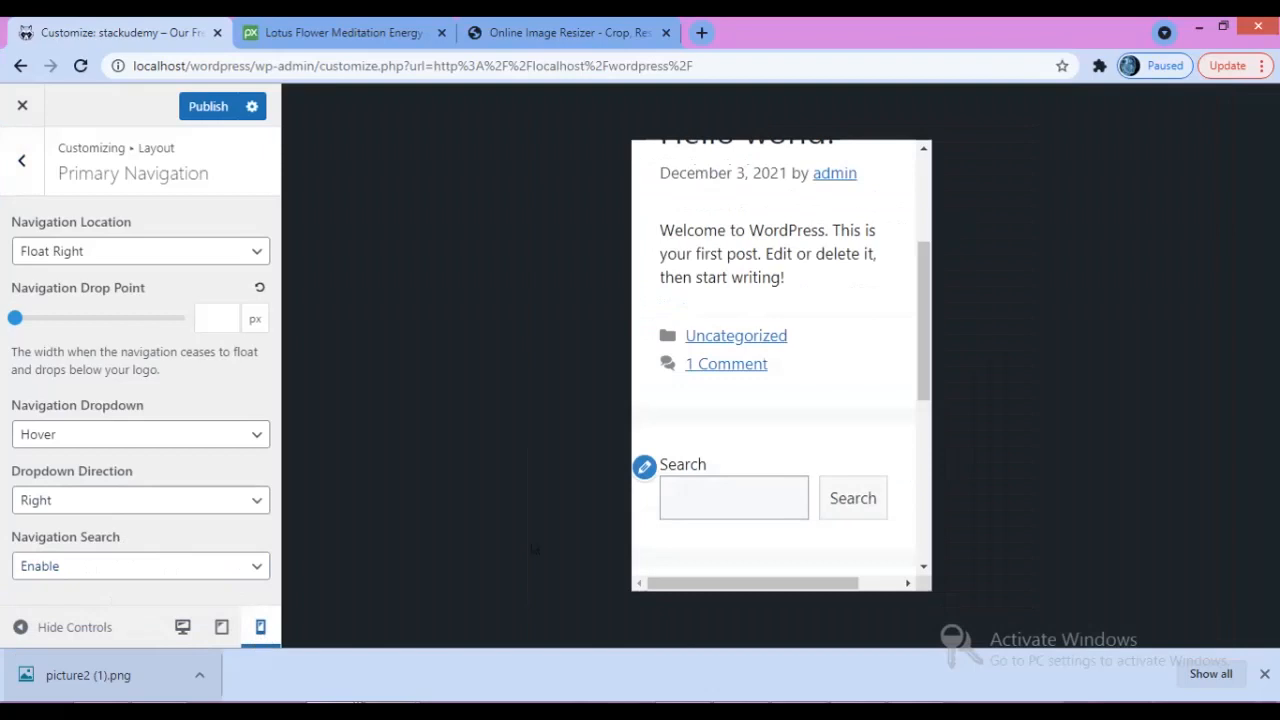
left_click_drag(922, 300, 922, 148)
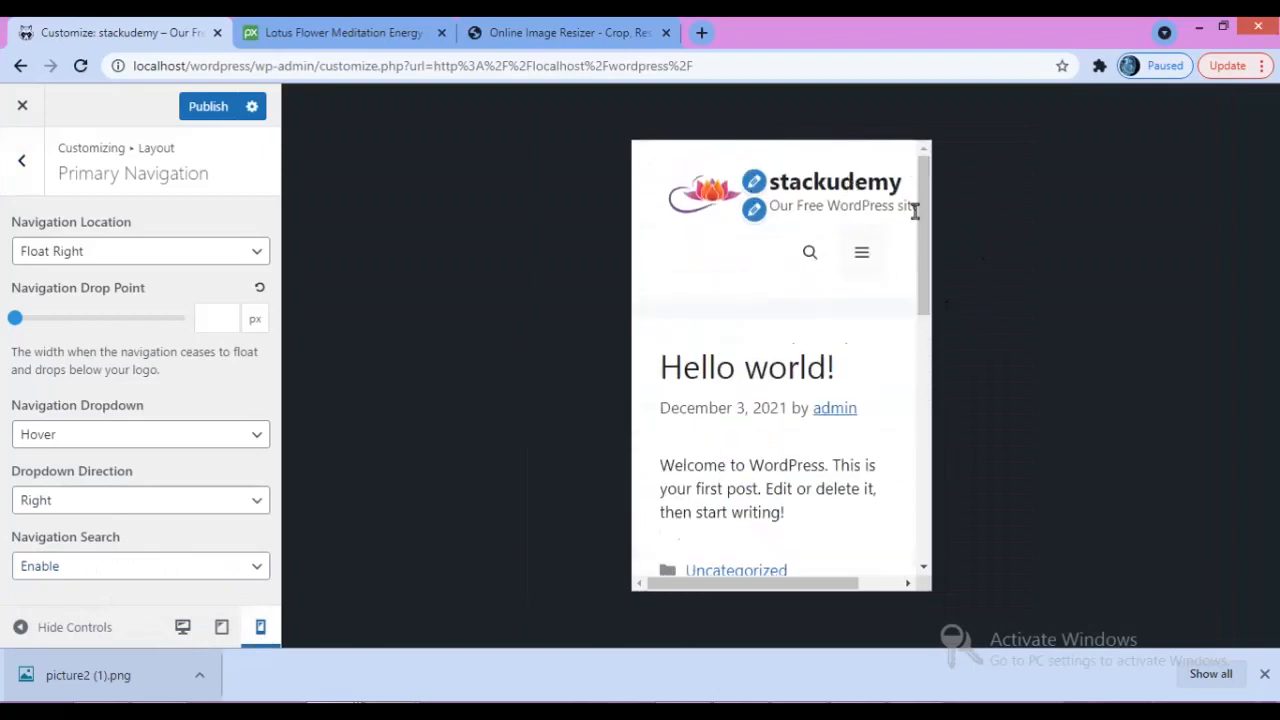
left_click_drag(920, 222, 919, 250)
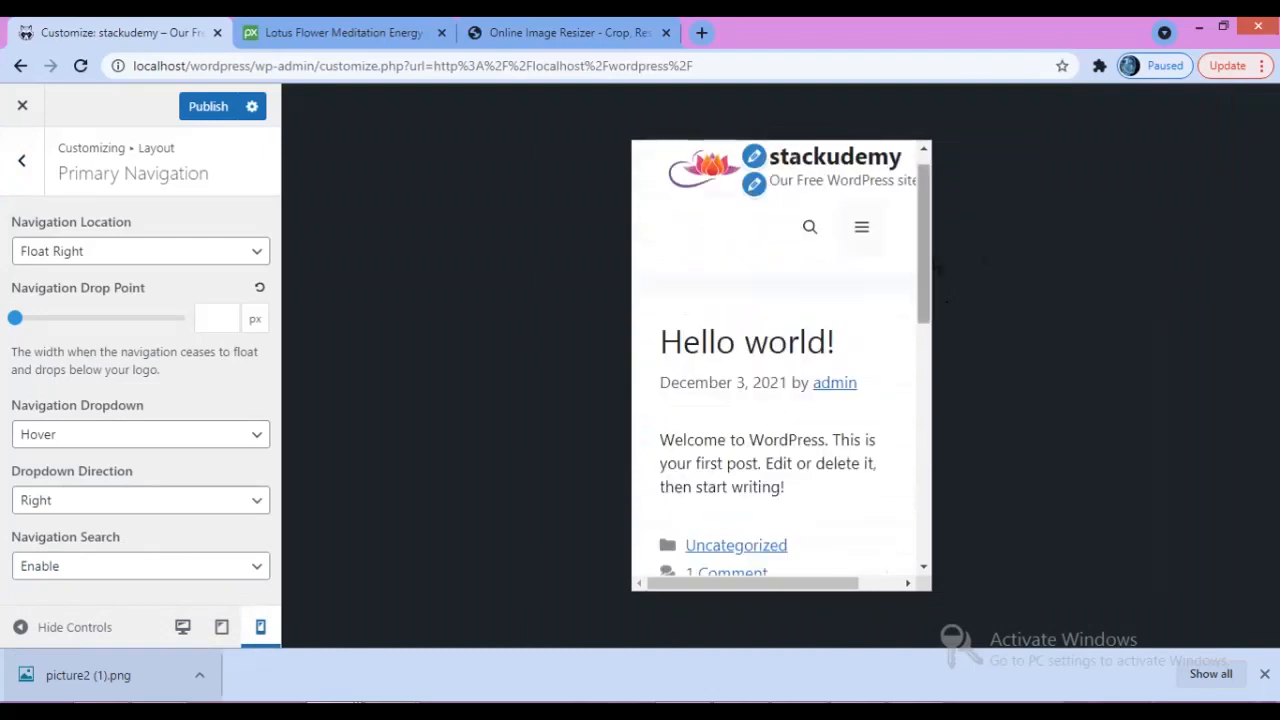
left_click(184, 628)
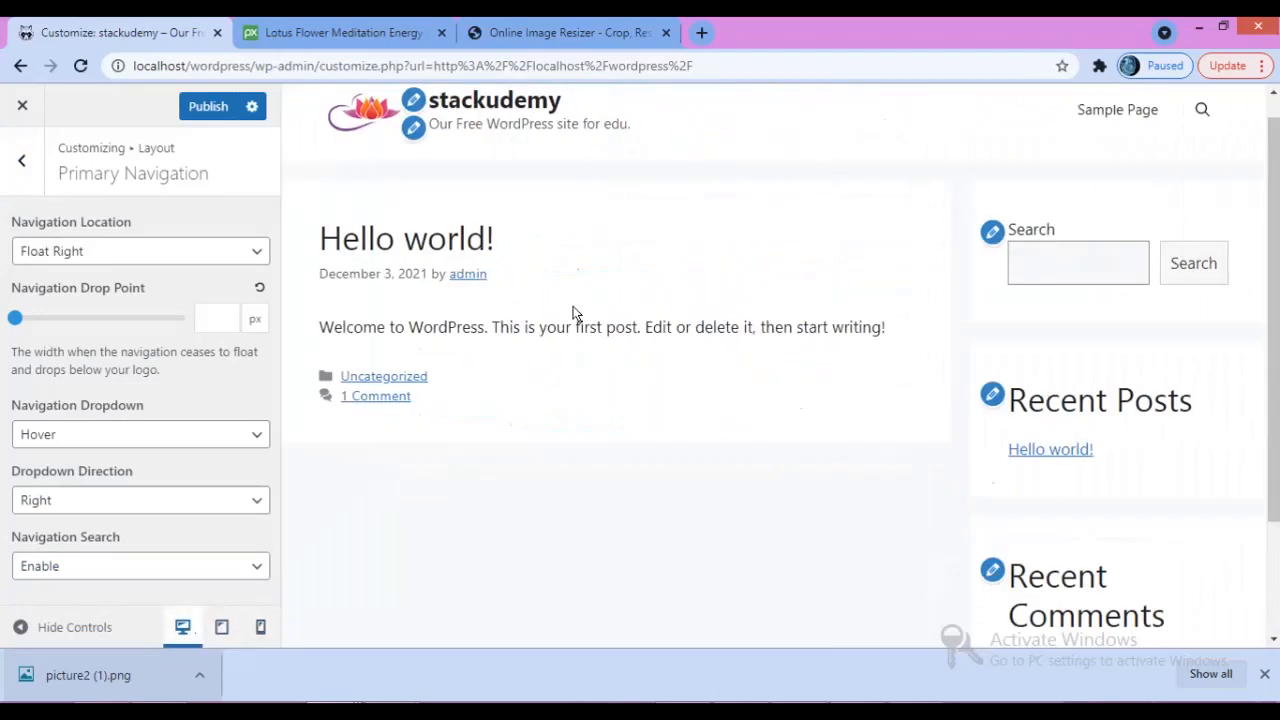
- Set Navigation Search to Disable and leave the Primary Navigation settings
left_click(132, 566)
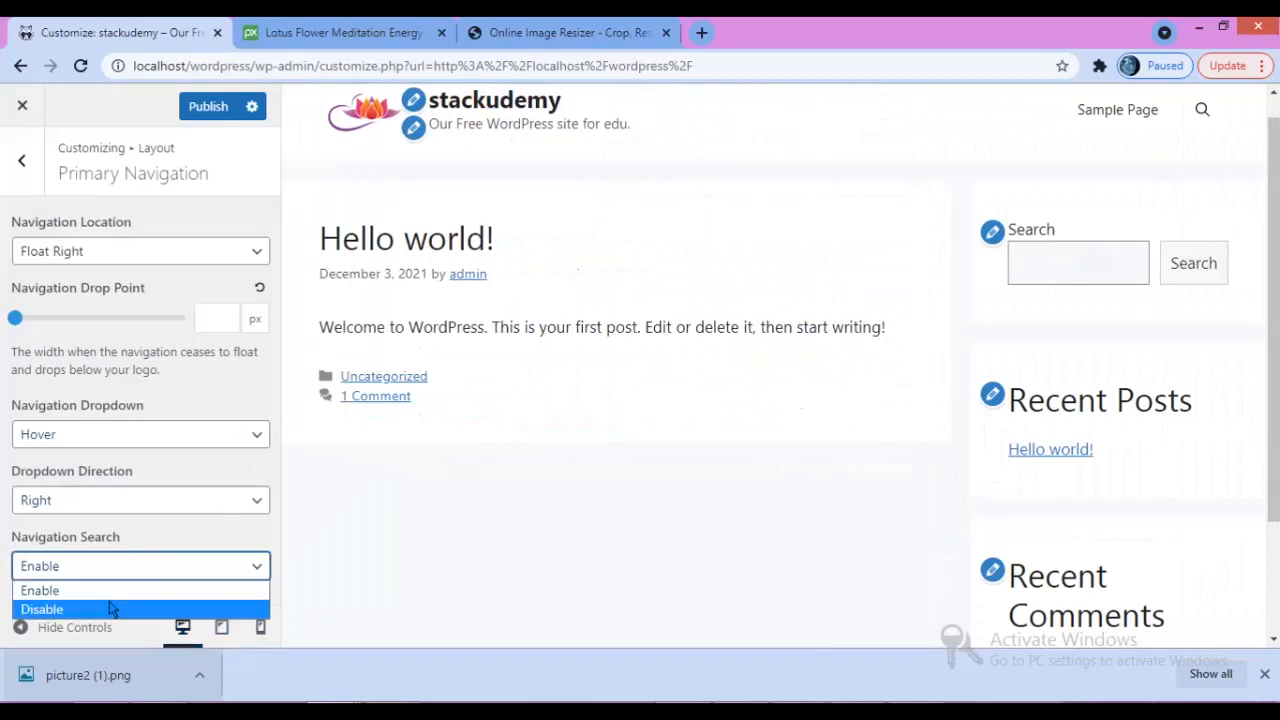
left_click(109, 609)
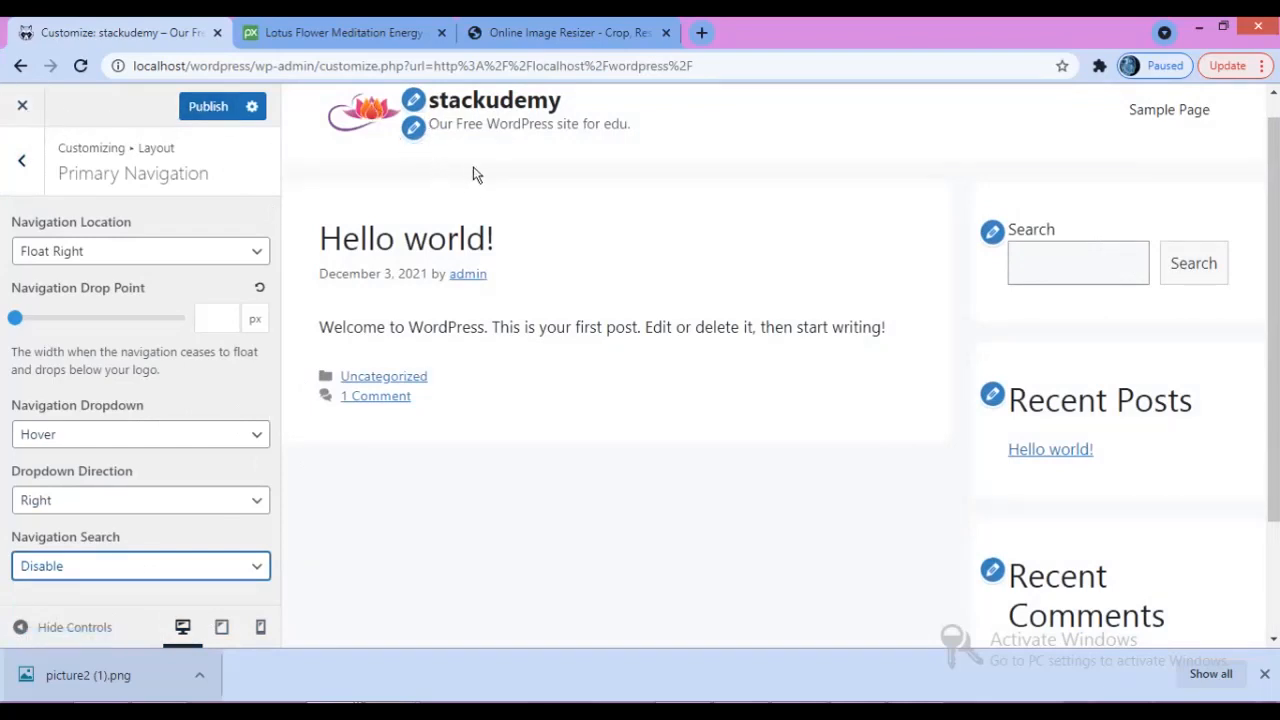
left_click(22, 163)
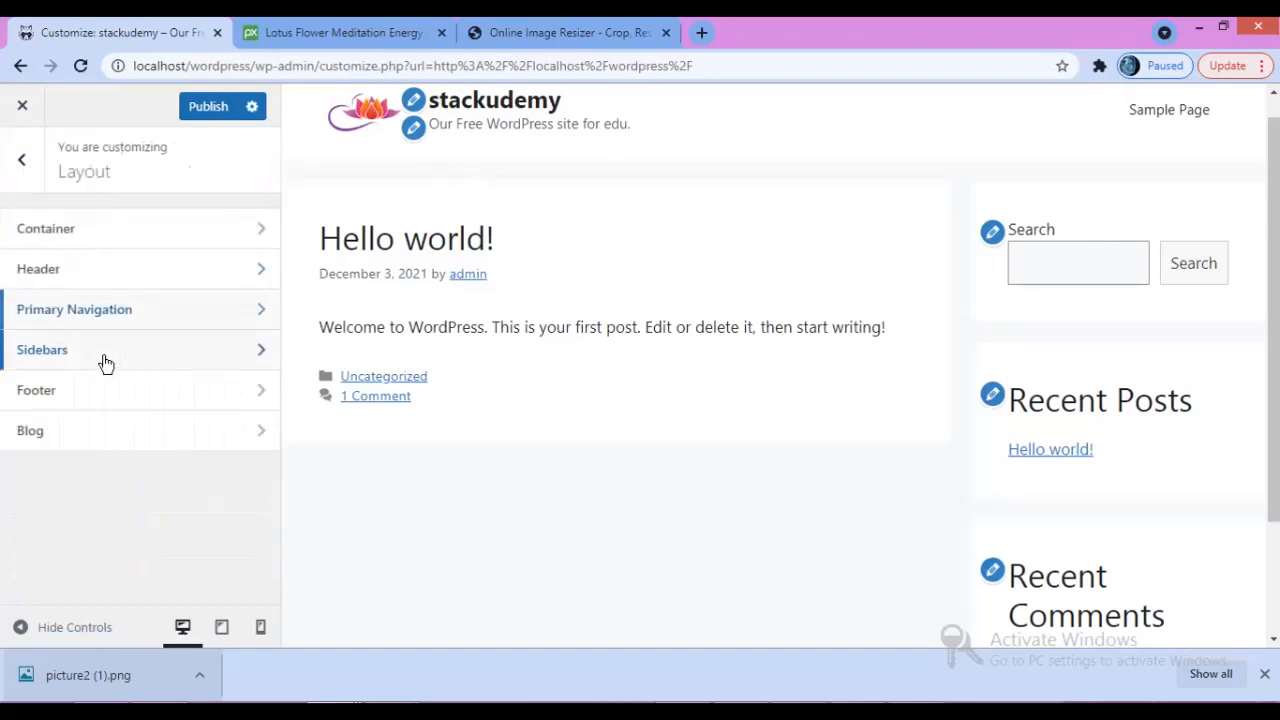
- Open the Sidebars layout settings and examine the options for the general, blog and single post sidebar layouts
left_click(106, 363)
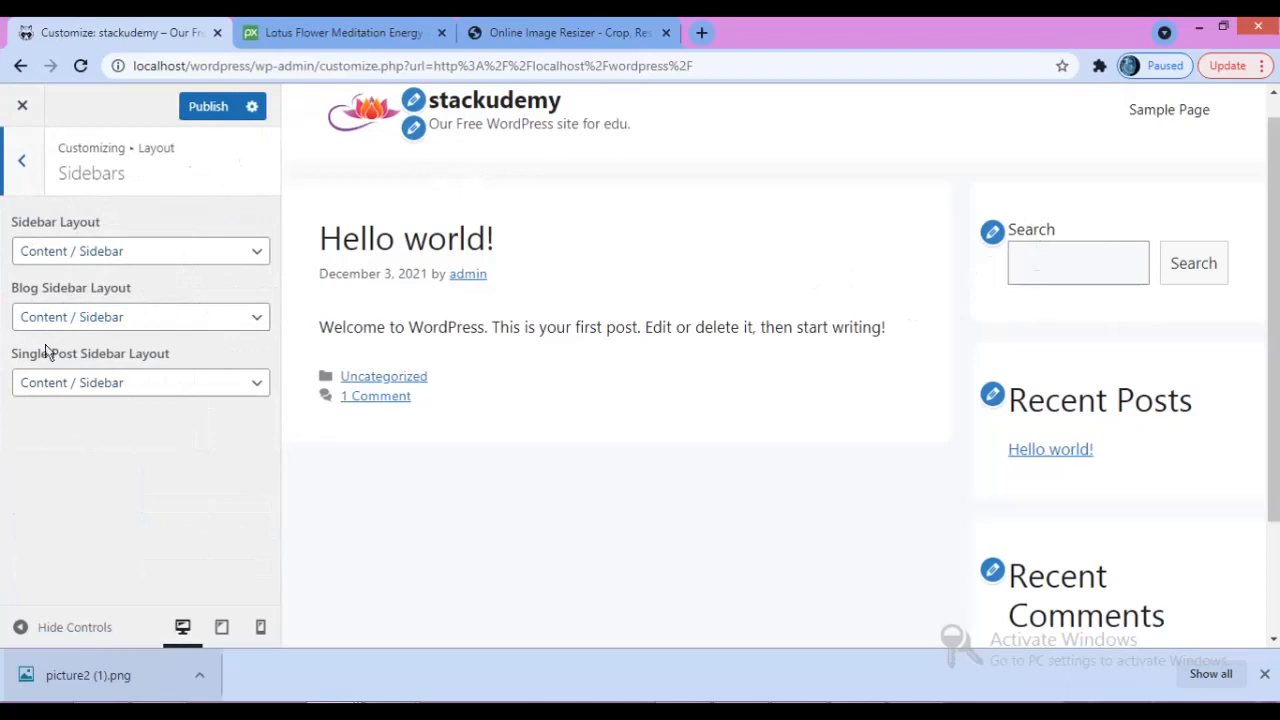
left_click(265, 331)
left_click(265, 331)
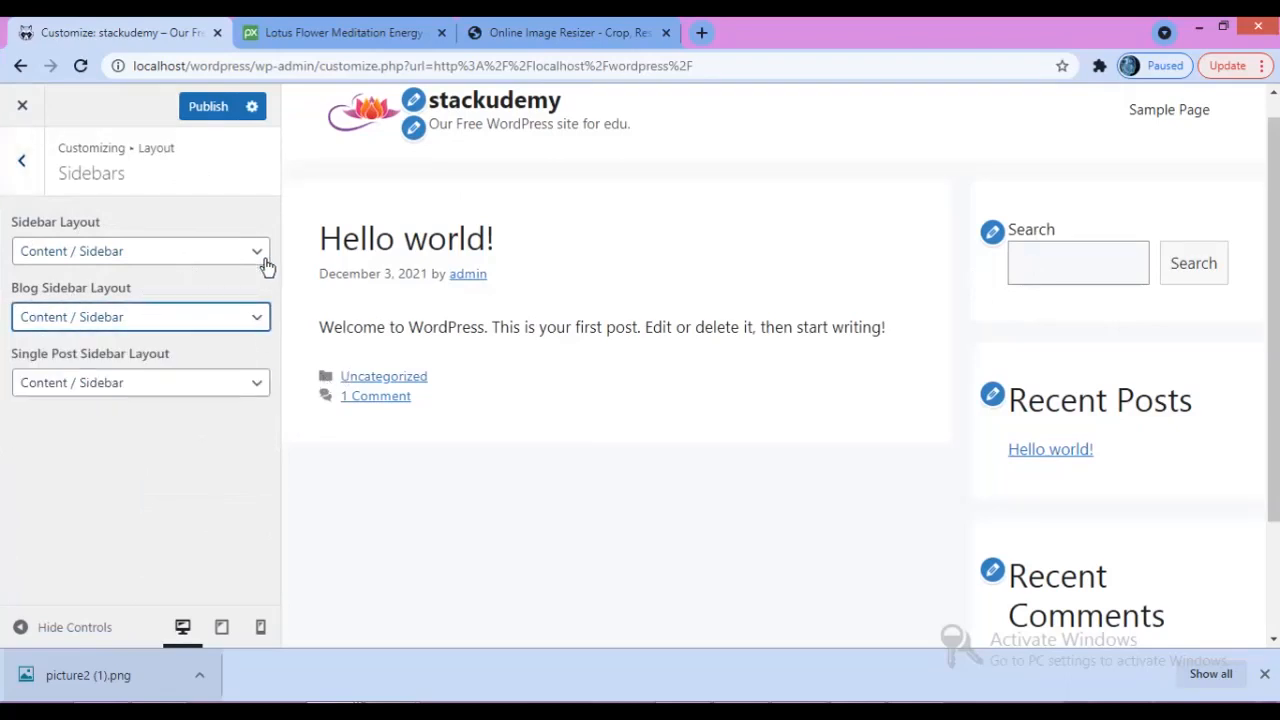
left_click(266, 259)
left_click(266, 263)
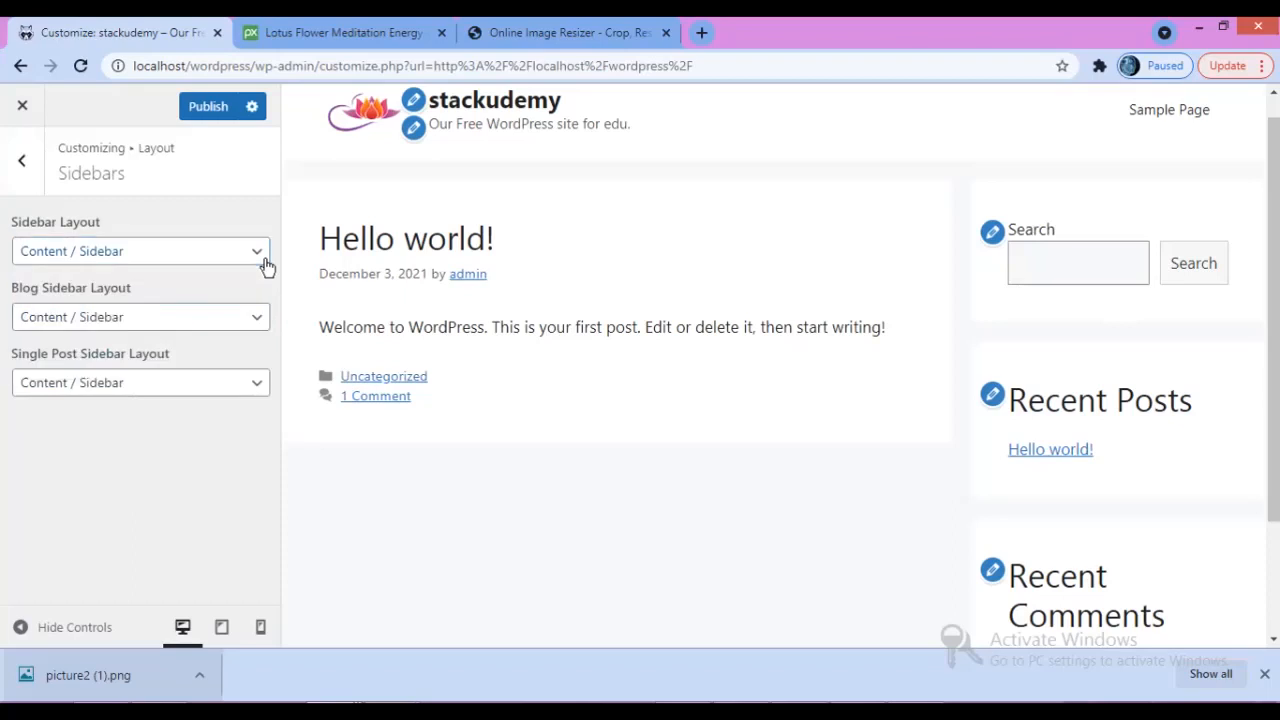
left_click(228, 383)
left_click(228, 383)
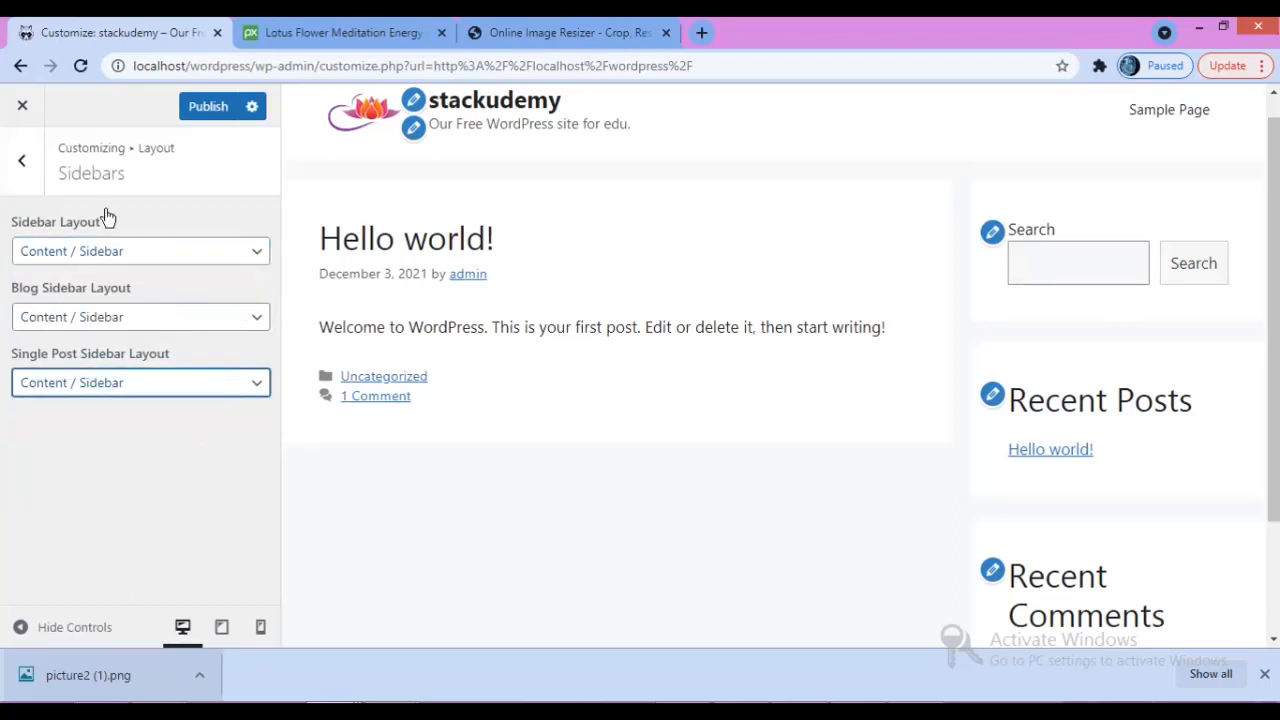
- Open the Footer layout settings, check the footer in the preview and close the browser's downloads bar
left_click(23, 163)
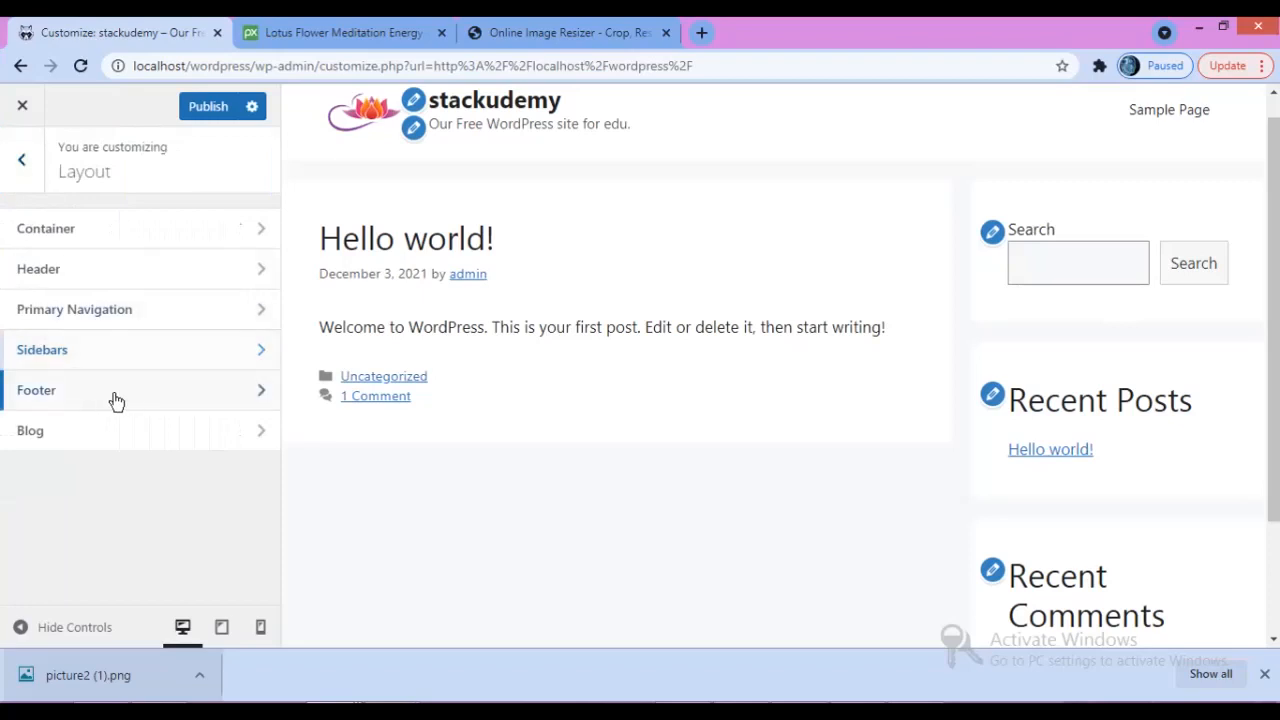
left_click(116, 399)
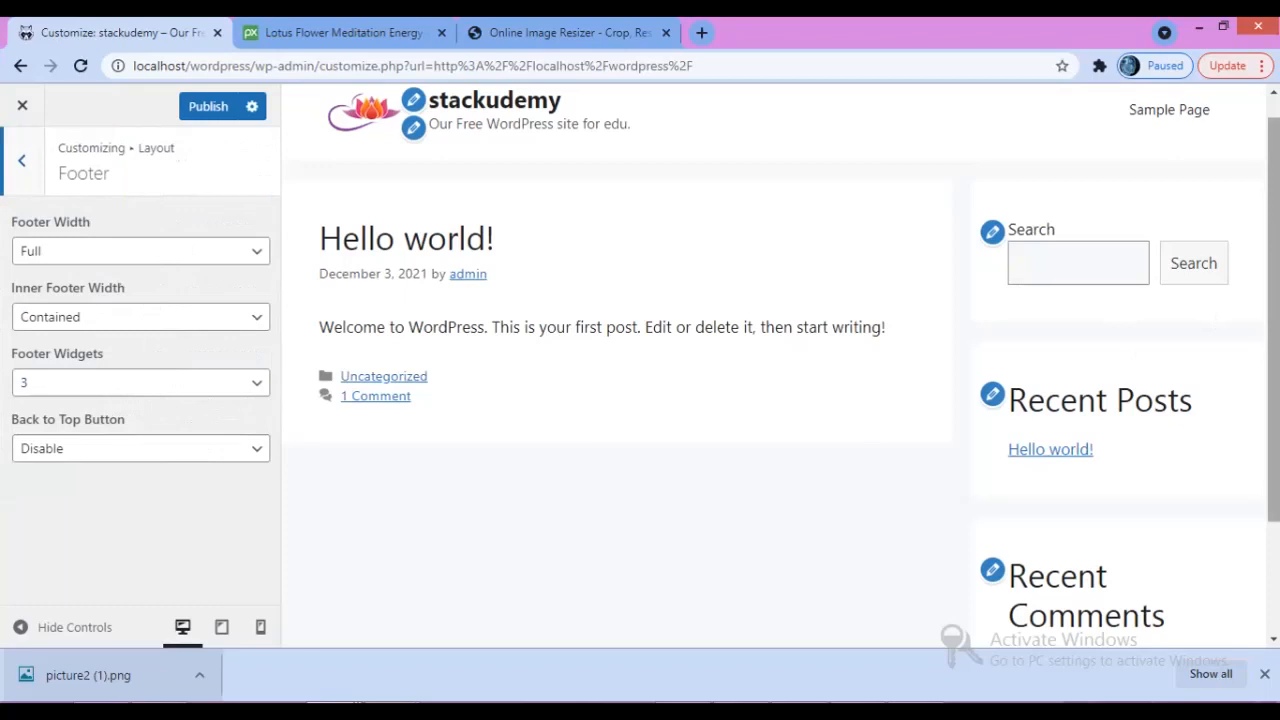
scroll(775, 360, "down", 2)
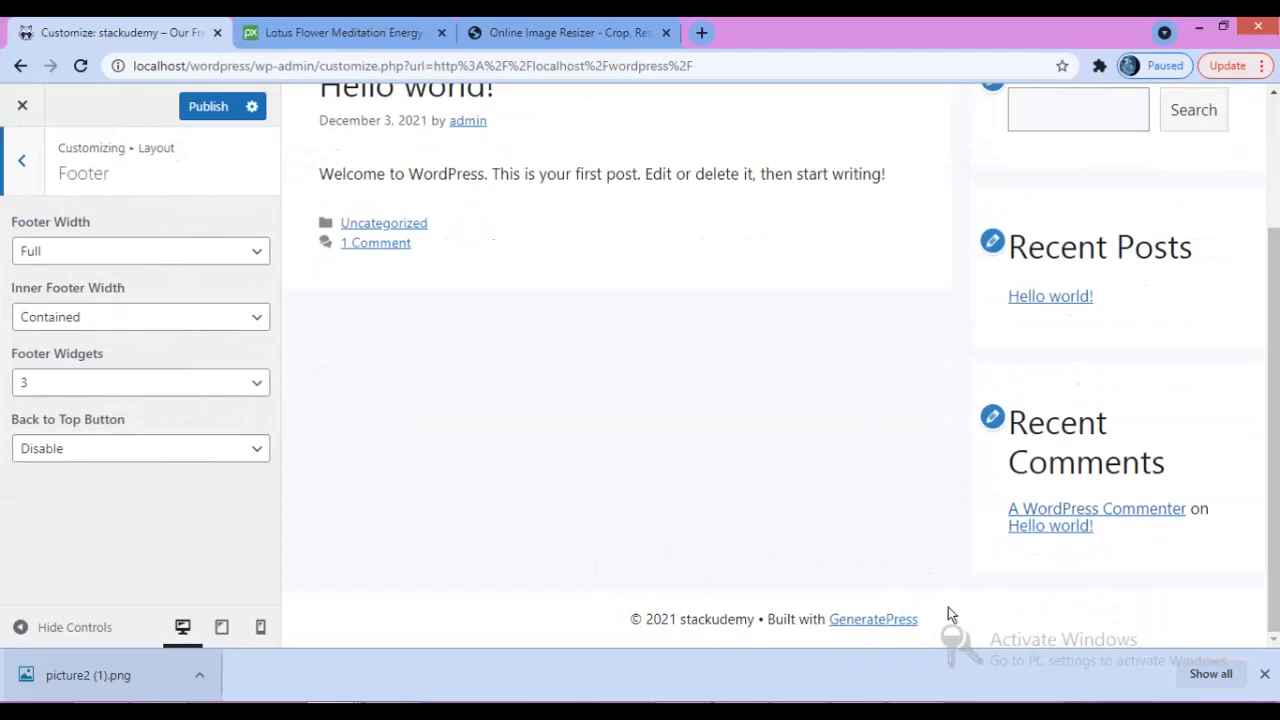
left_click(1265, 675)
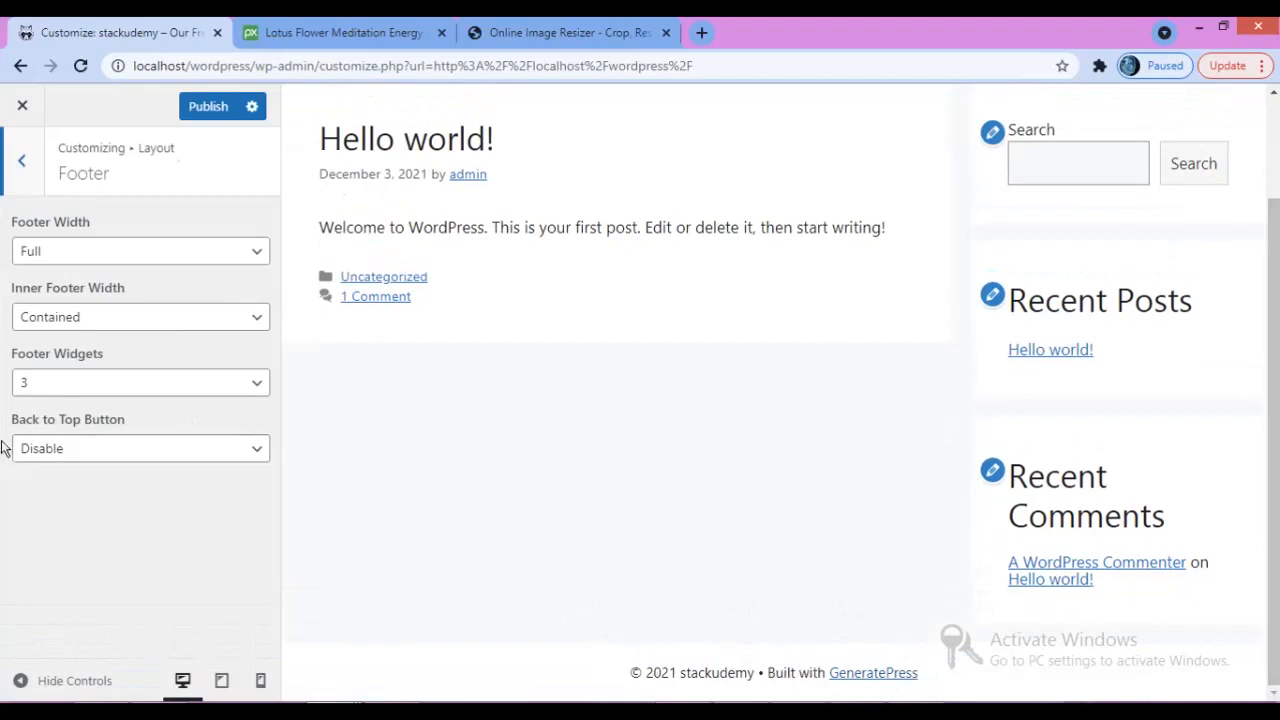
- Enable the footer's Back to Top Button and set it back to Disable
left_click(119, 458)
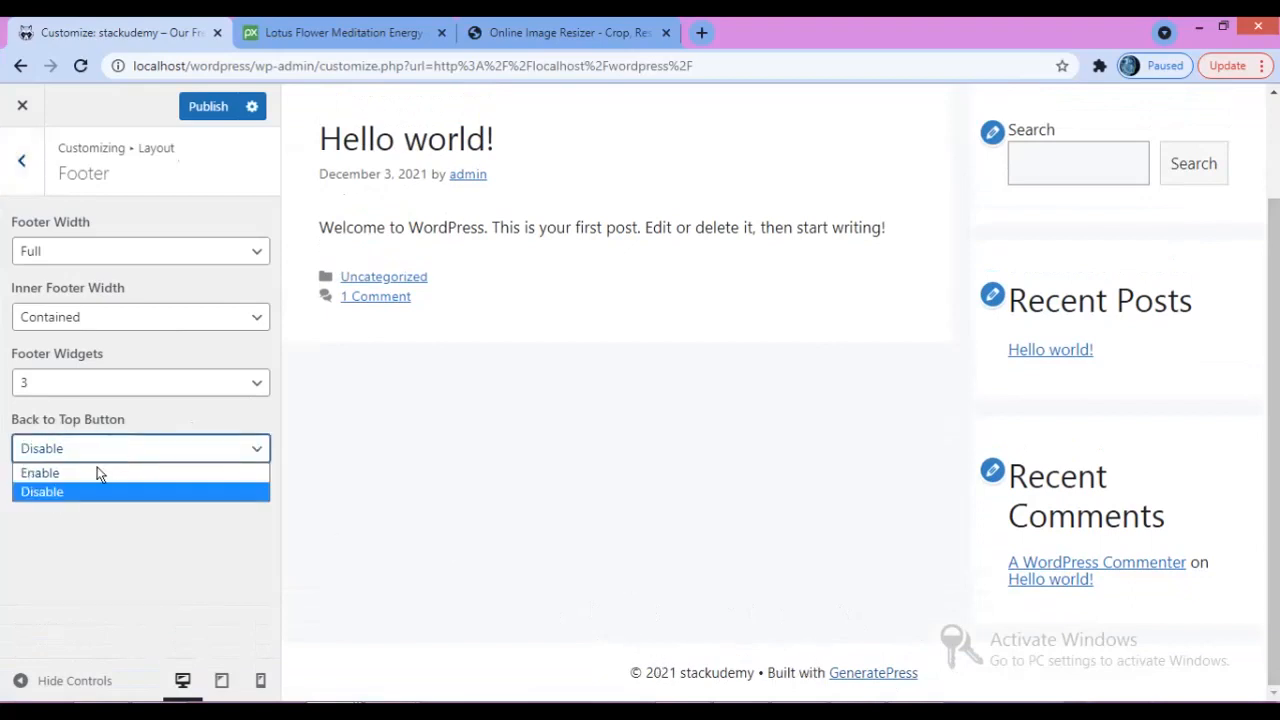
left_click(83, 474)
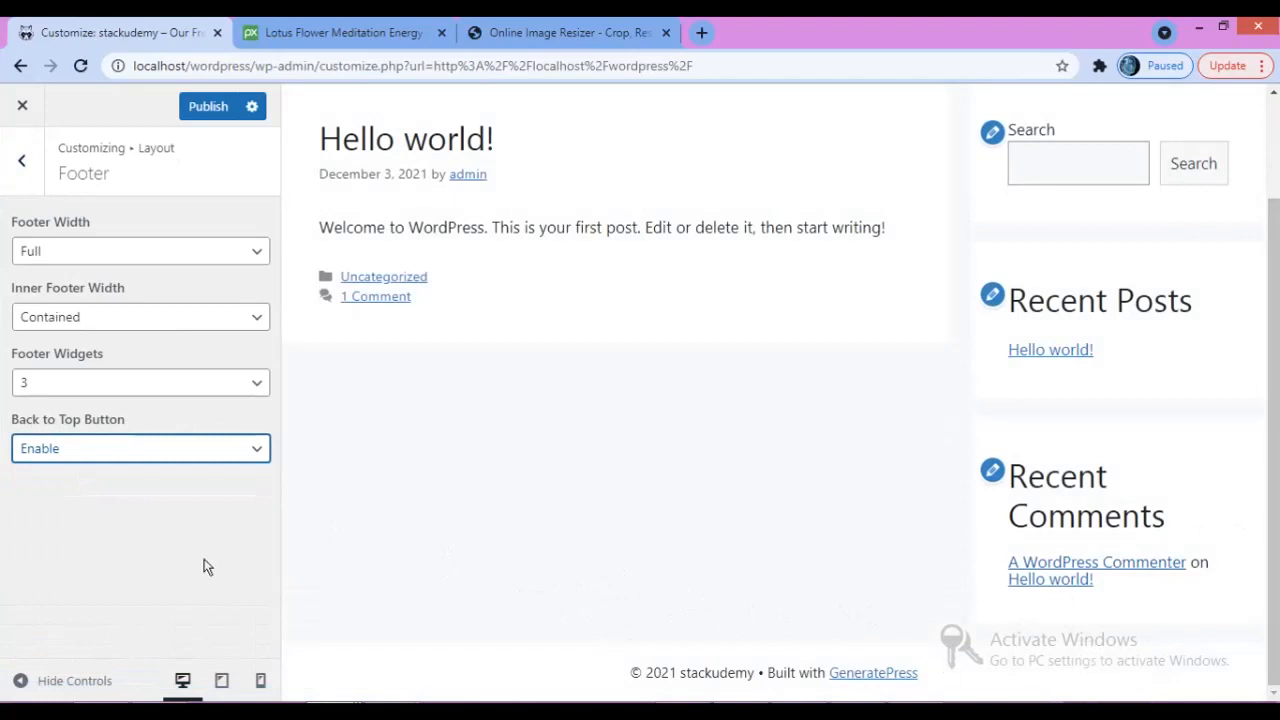
left_click(87, 456)
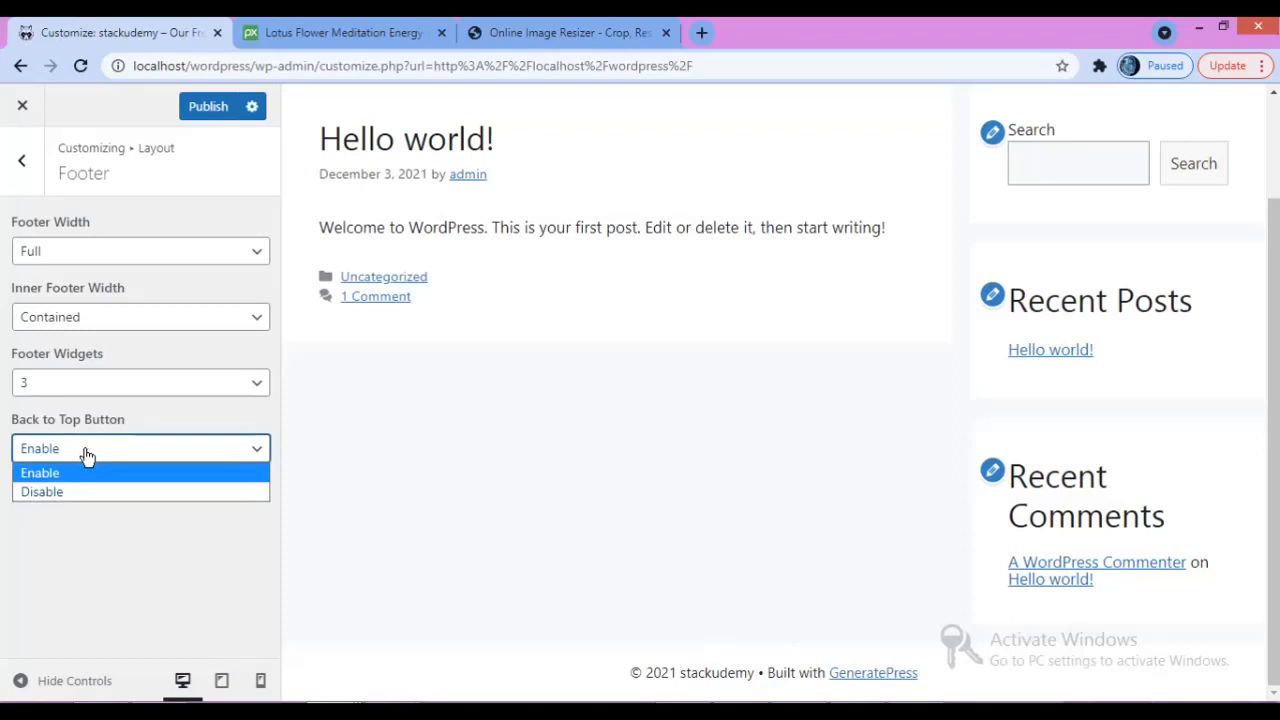
left_click(76, 492)
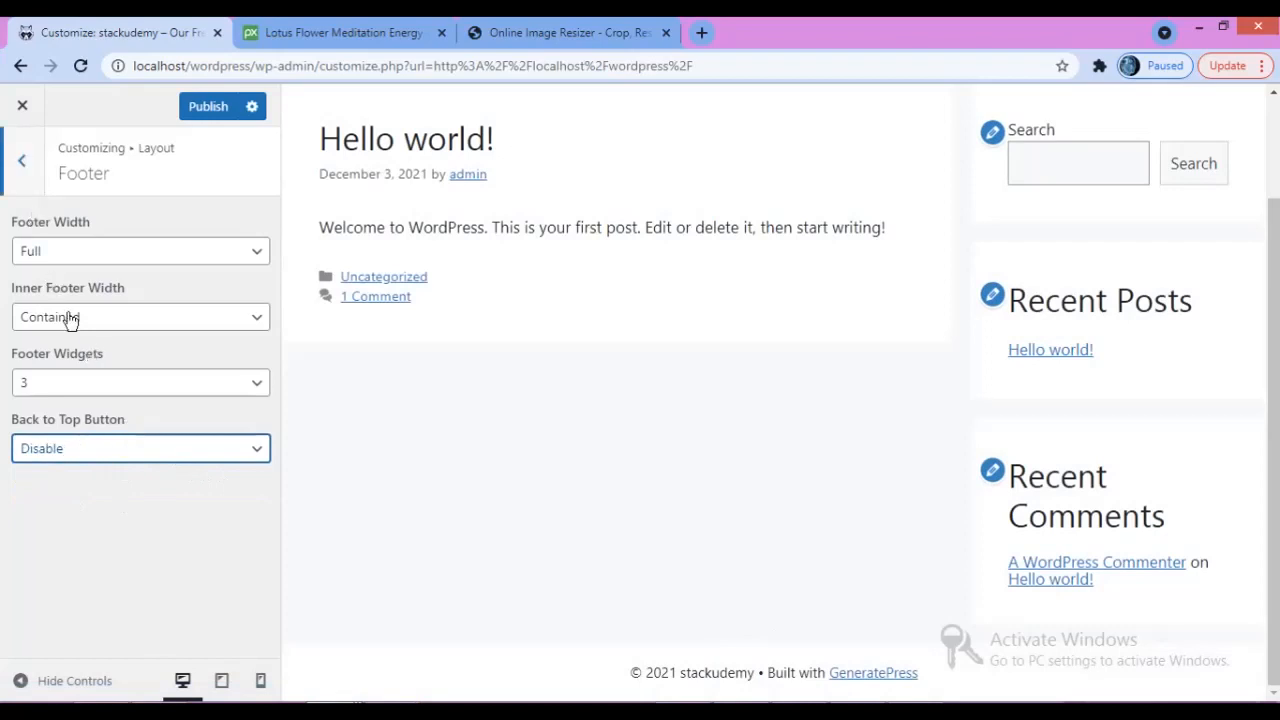
- In the Blog layout settings, switch Content Type to Full Content, check the preview and set it back to Excerpt
left_click(27, 165)
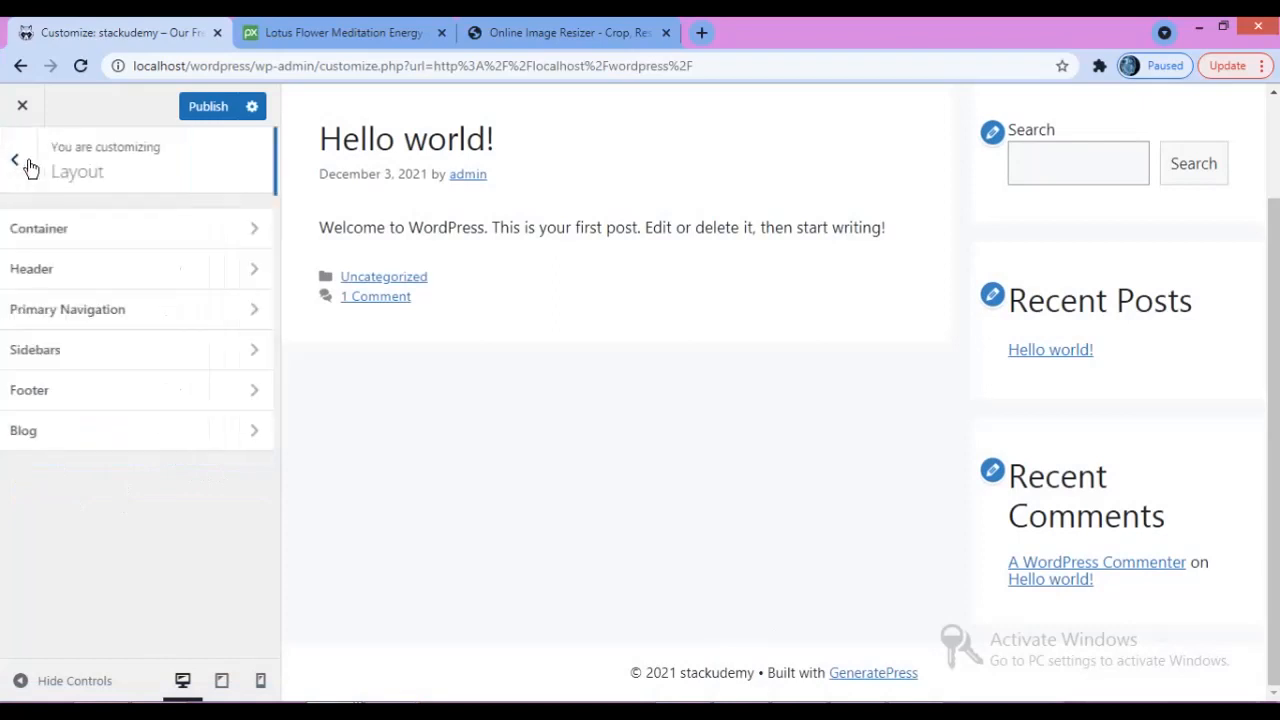
left_click(90, 446)
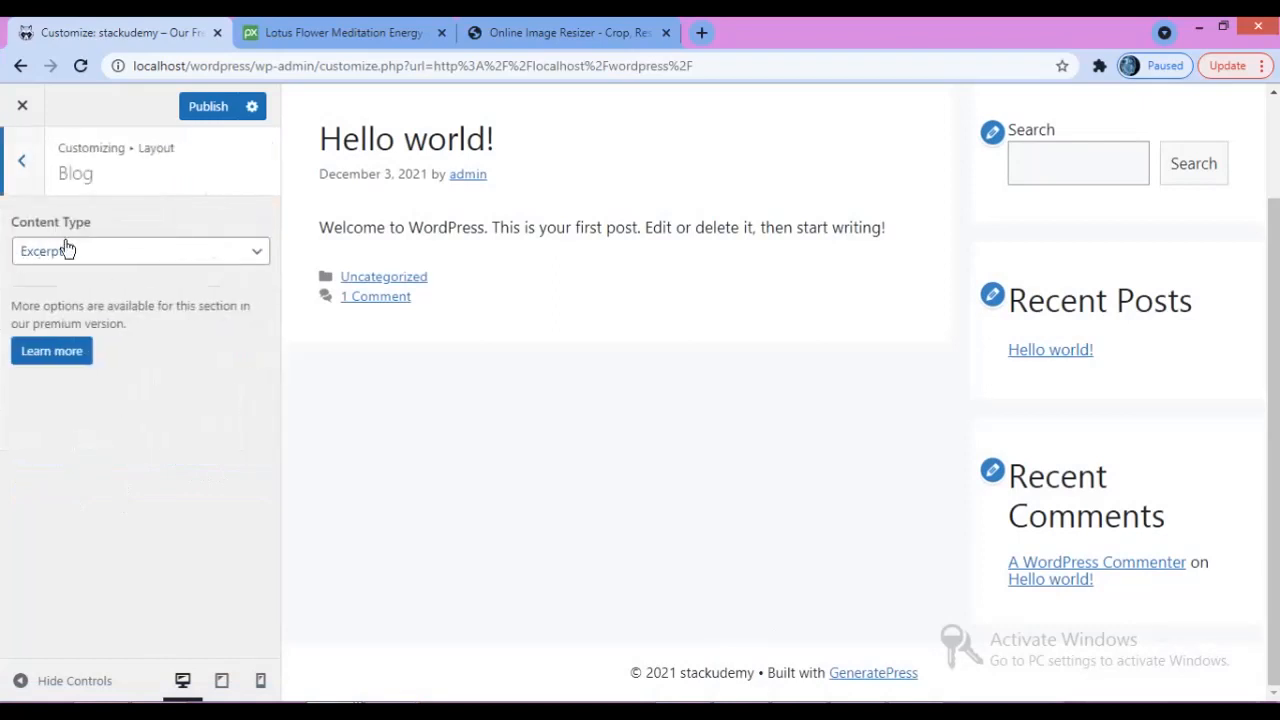
left_click(66, 248)
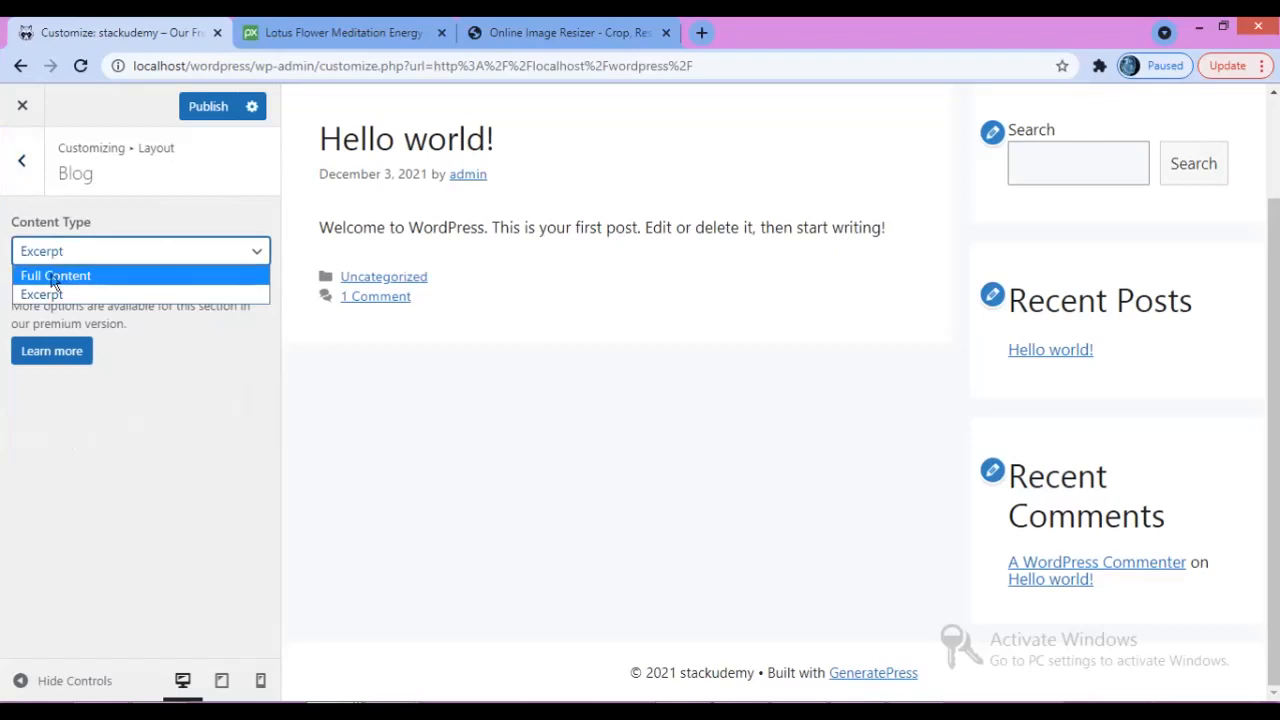
left_click(54, 278)
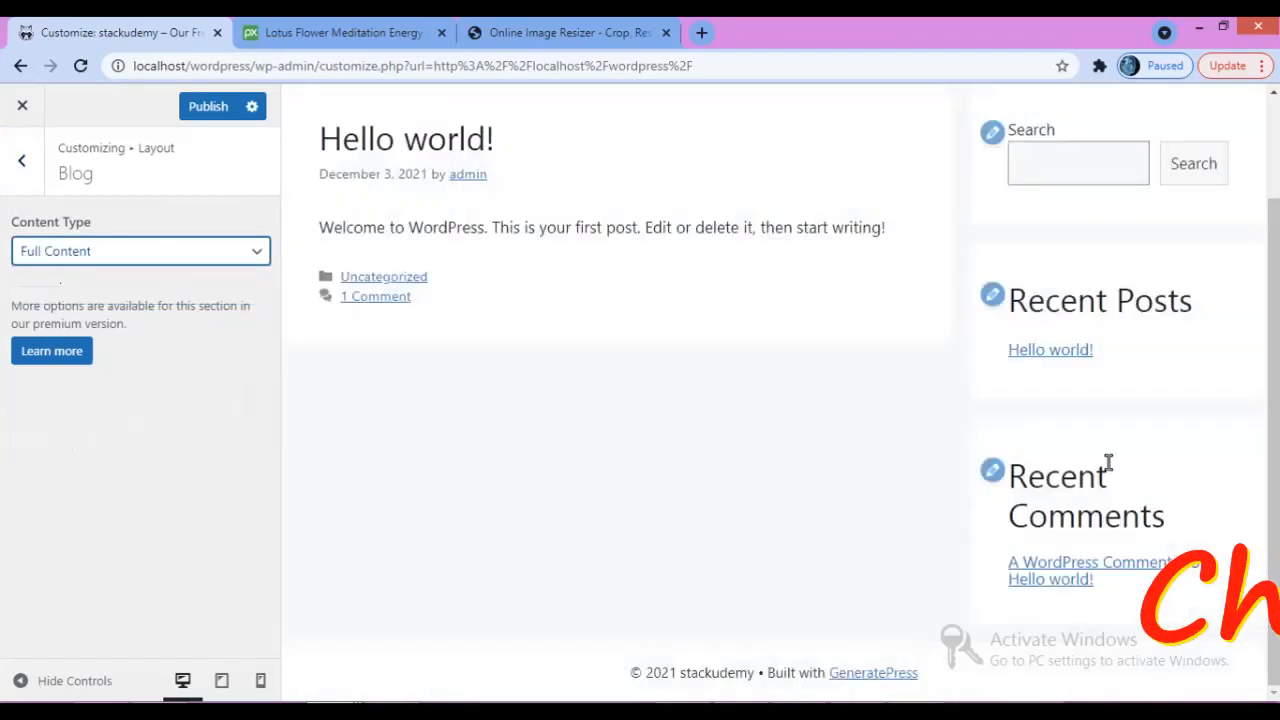
scroll(755, 360, "up", 2)
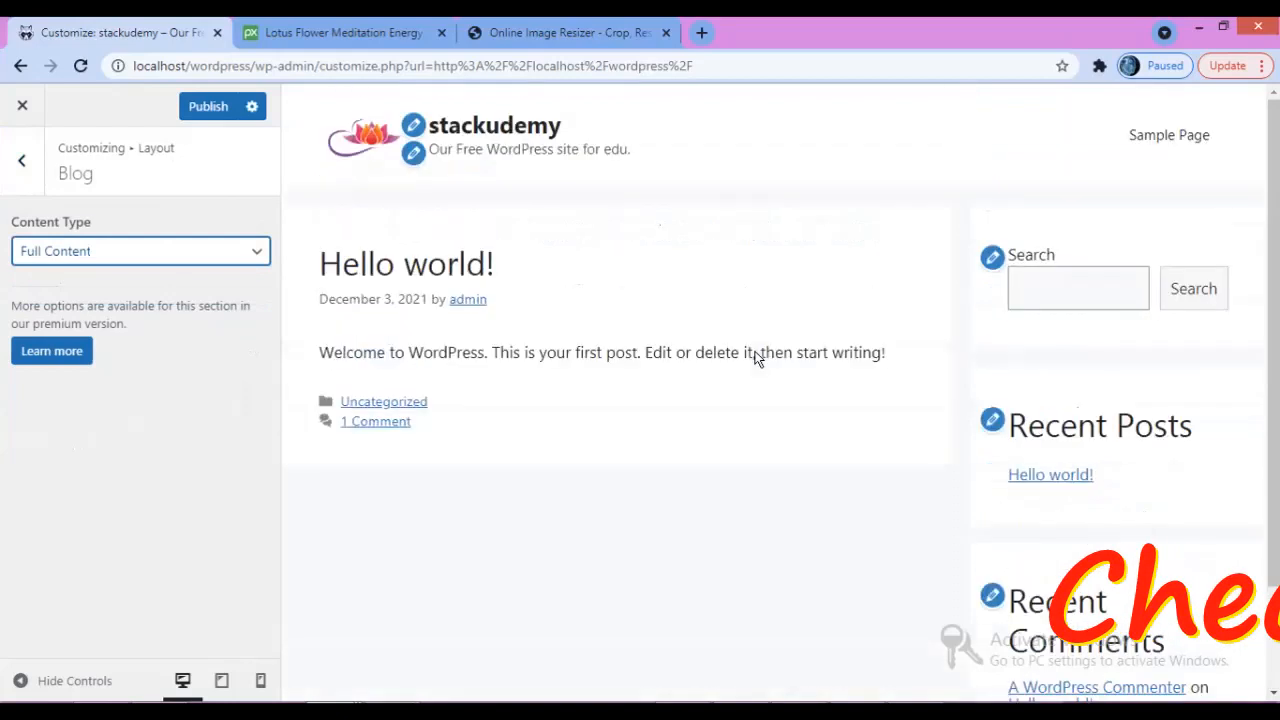
left_click(155, 251)
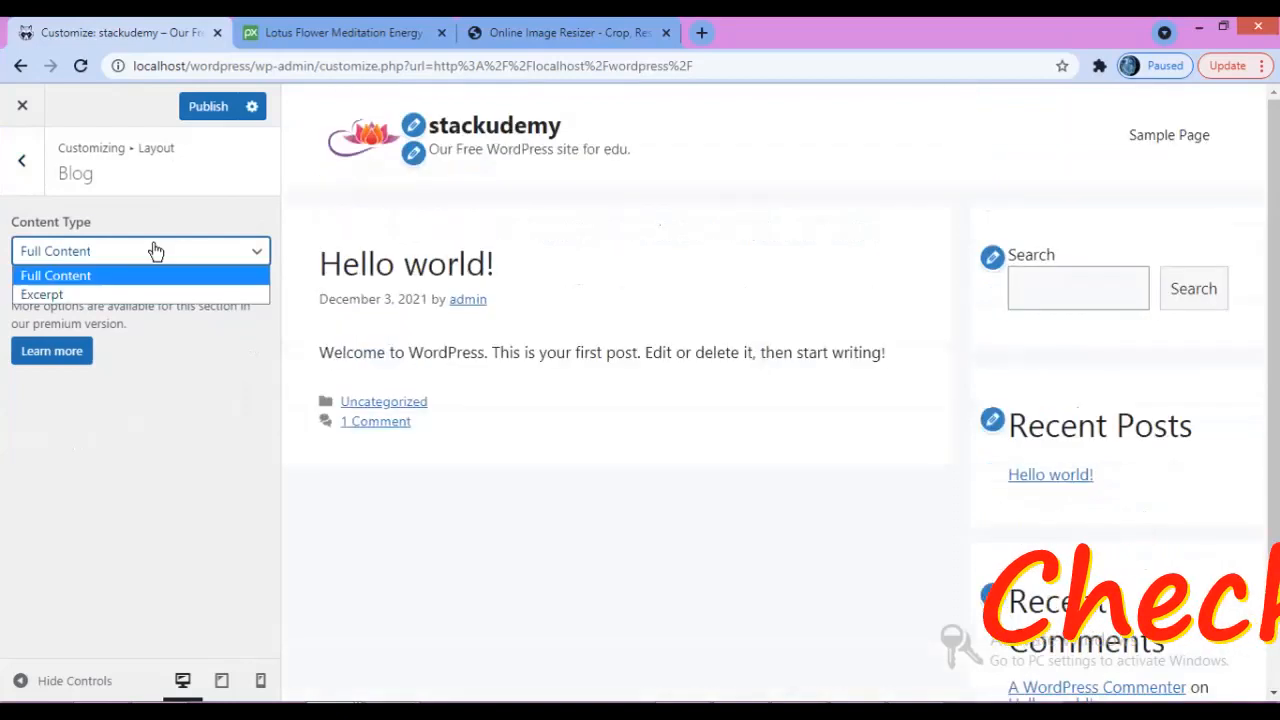
left_click(97, 292)
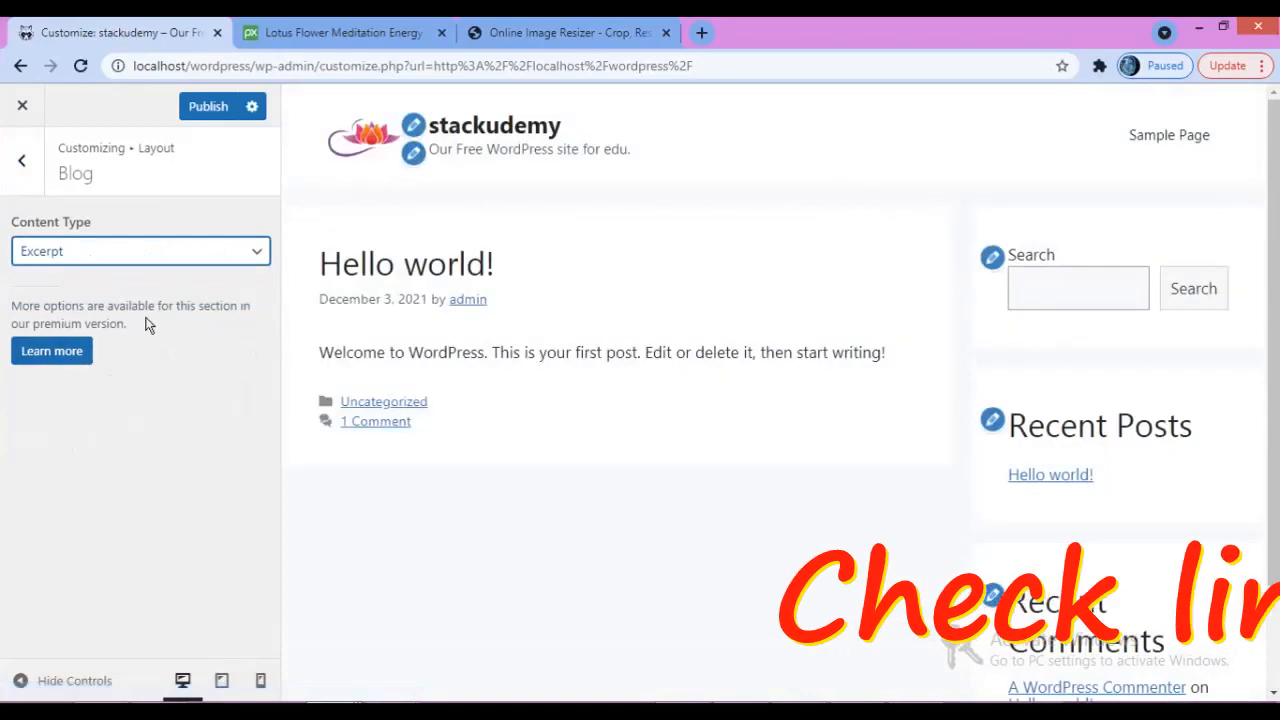
- Leave the Blog layout settings, publish the customizations and return to the customizer's main sections
left_click(21, 161)
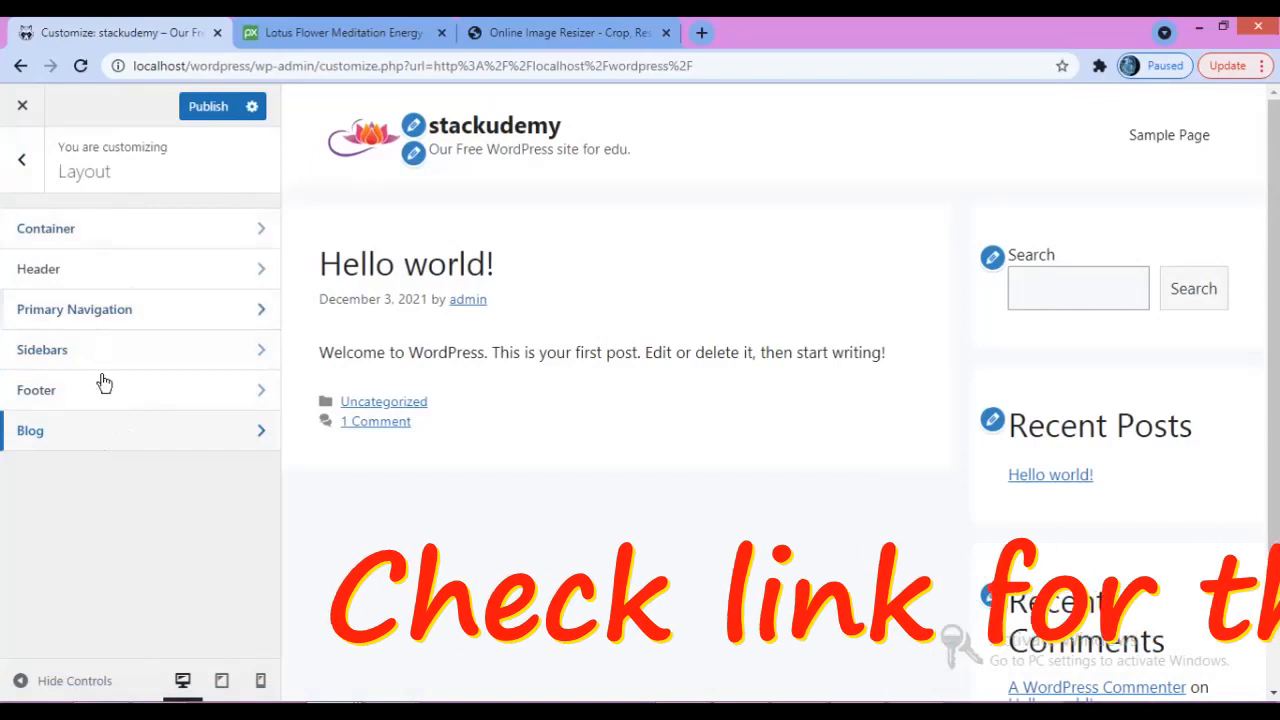
left_click(222, 118)
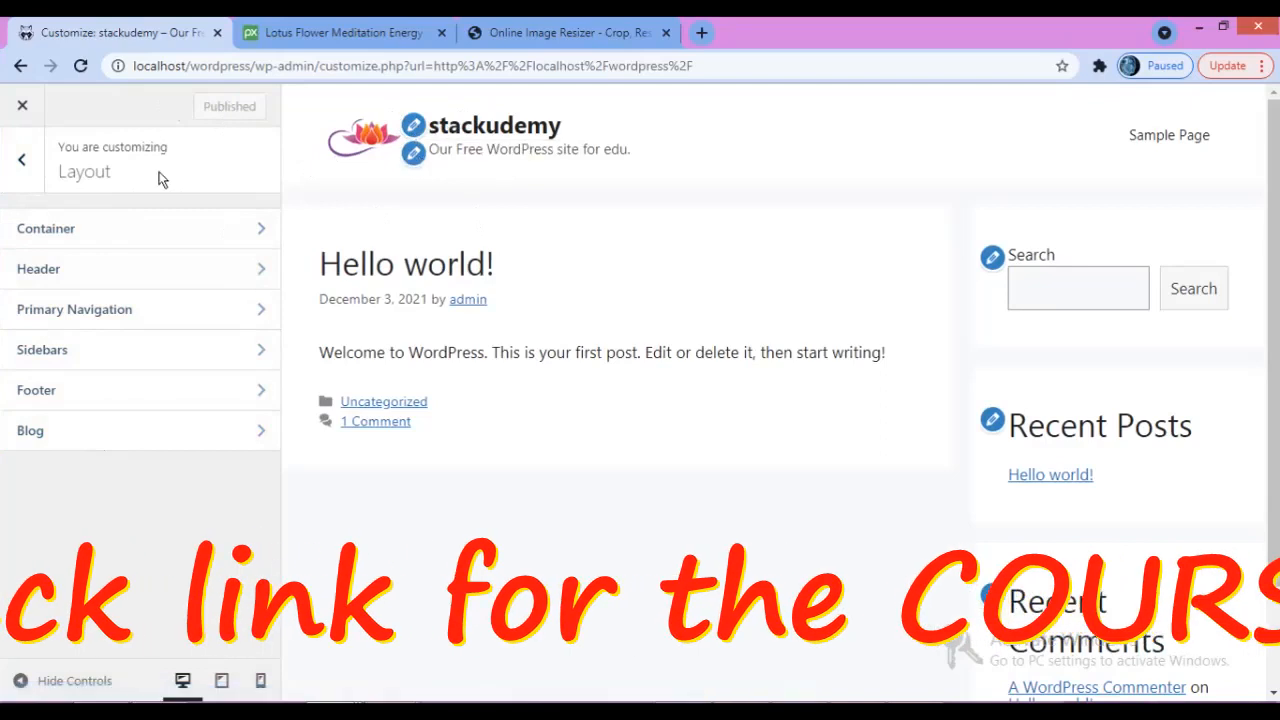
left_click(20, 163)
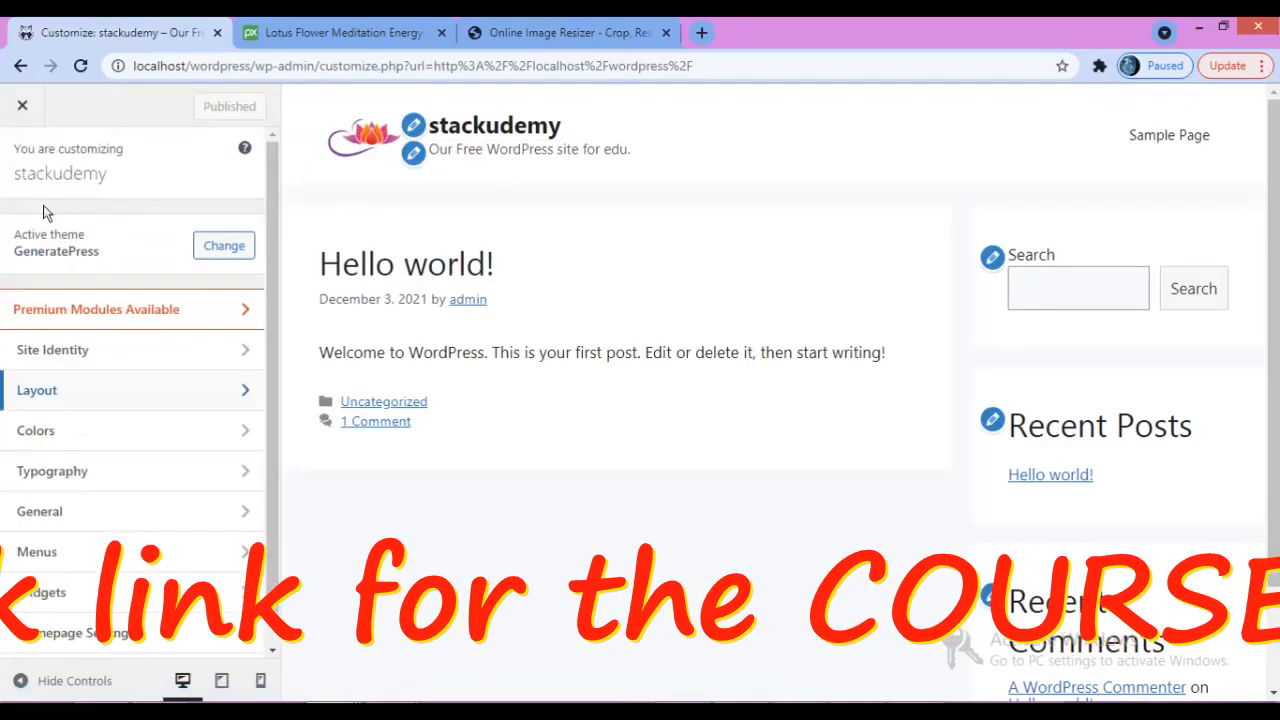
- Open the Colors settings and examine the color options for Body and Header
left_click(117, 440)
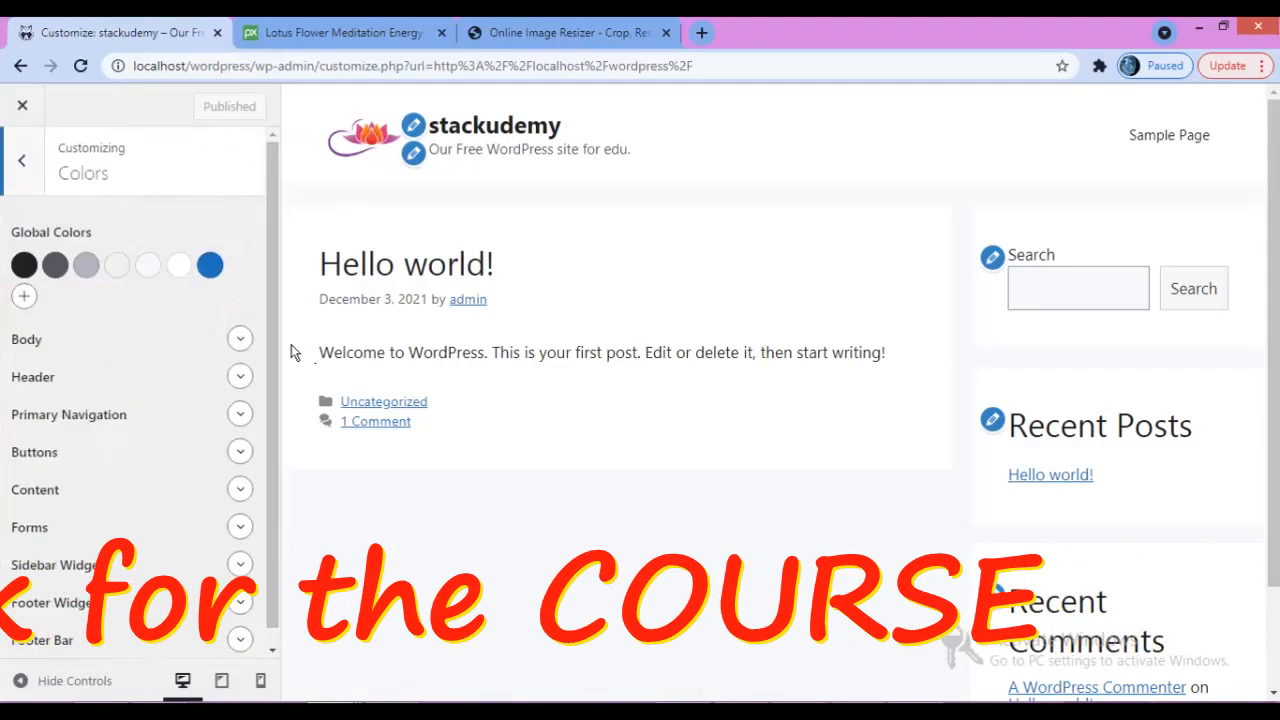
left_click(240, 340)
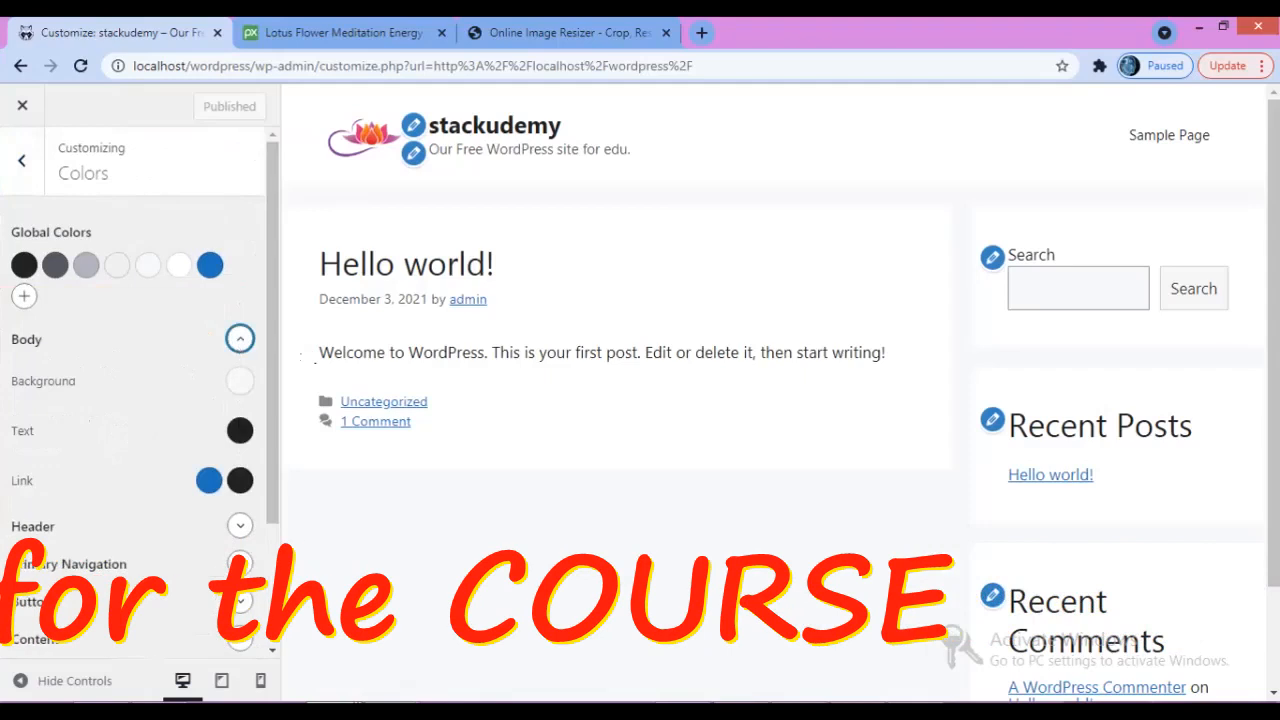
left_click(240, 340)
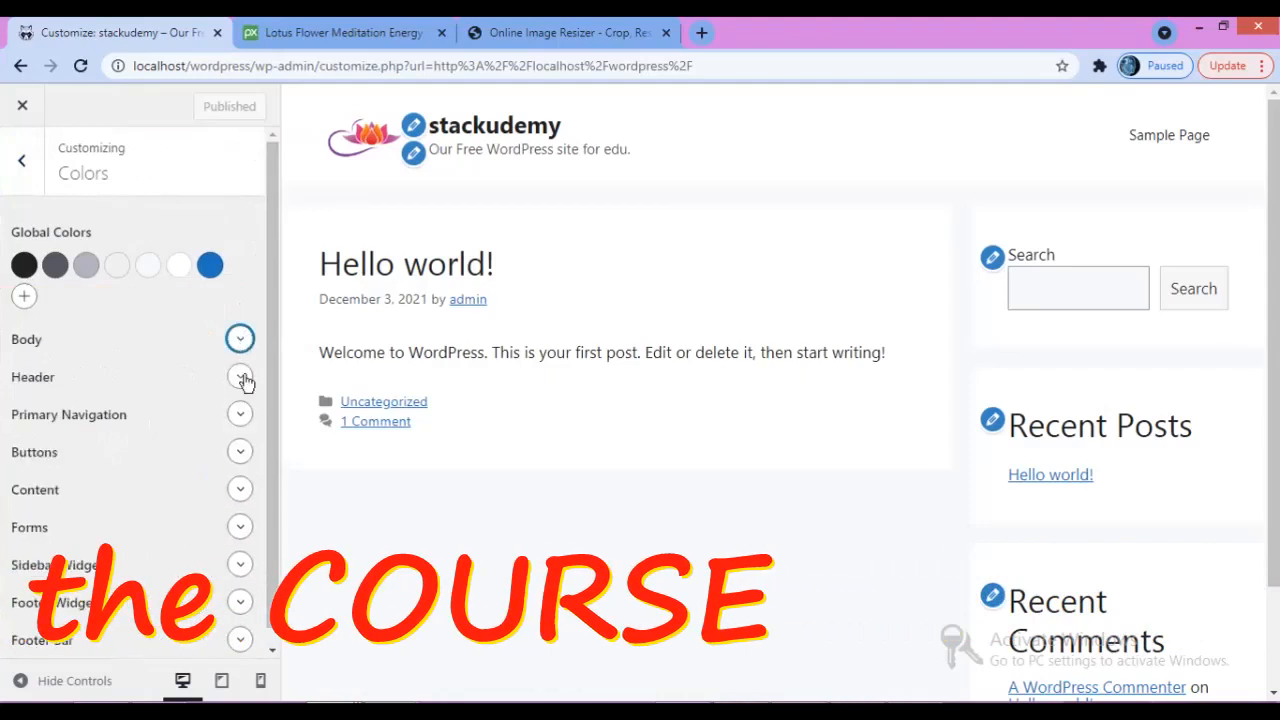
left_click(245, 381)
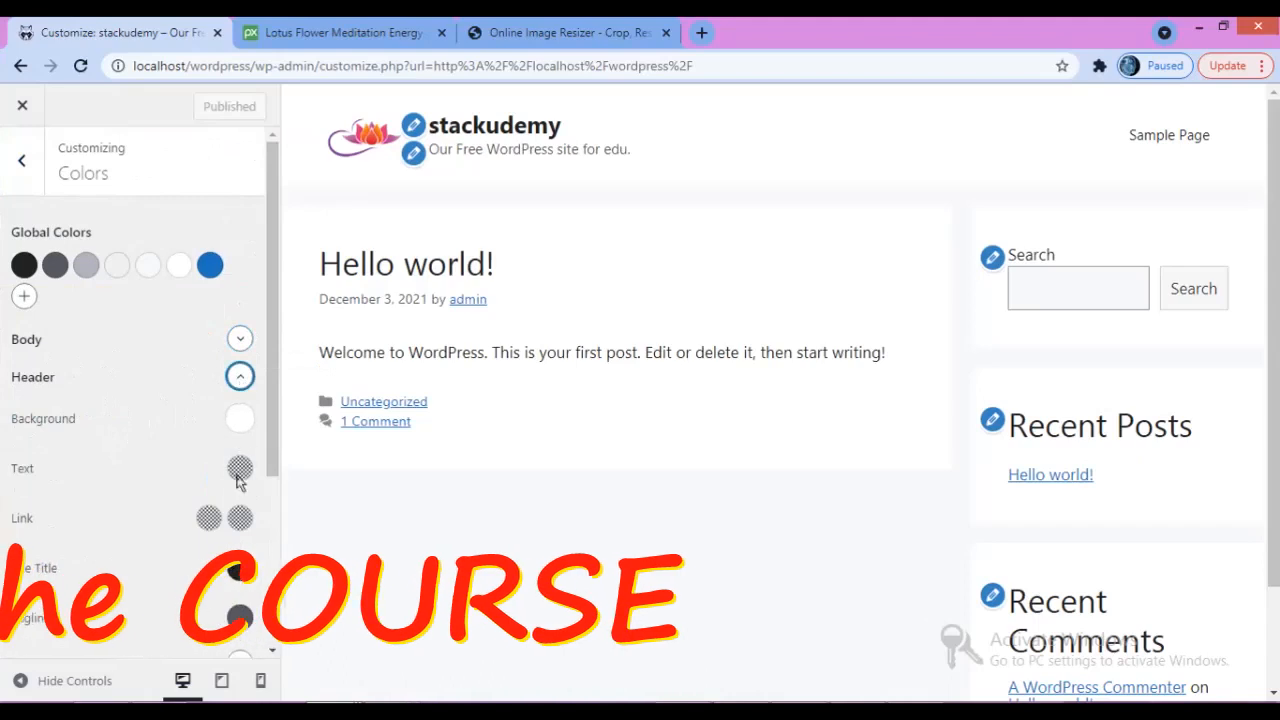
left_click(241, 378)
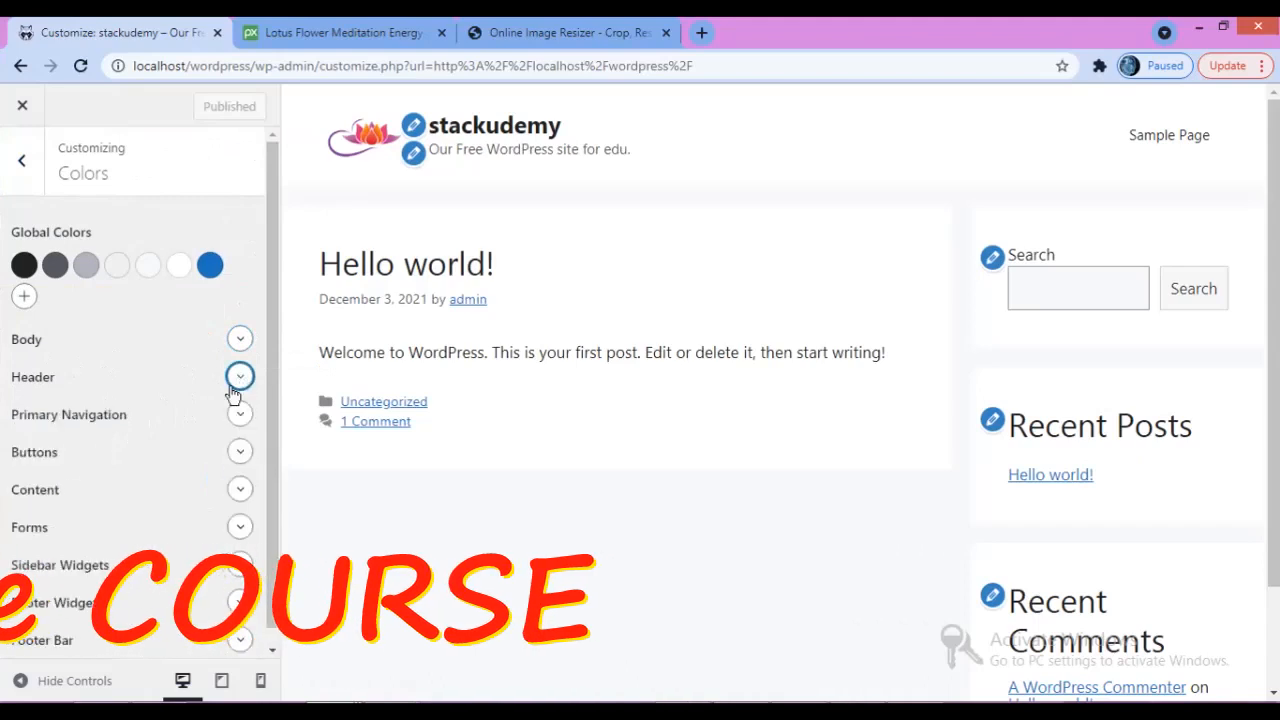
- Set the initial Navigation Background color of the Primary Navigation to the blue-violet #3f06fc
left_click(241, 414)
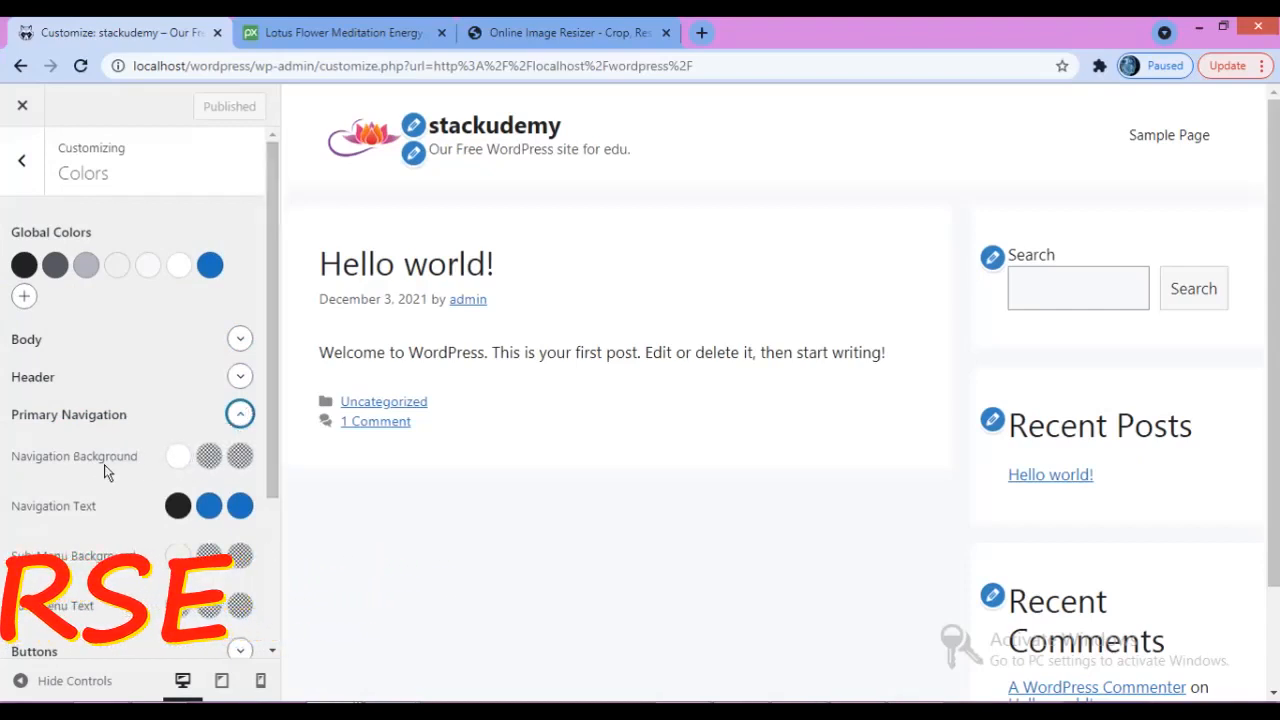
left_click(178, 456)
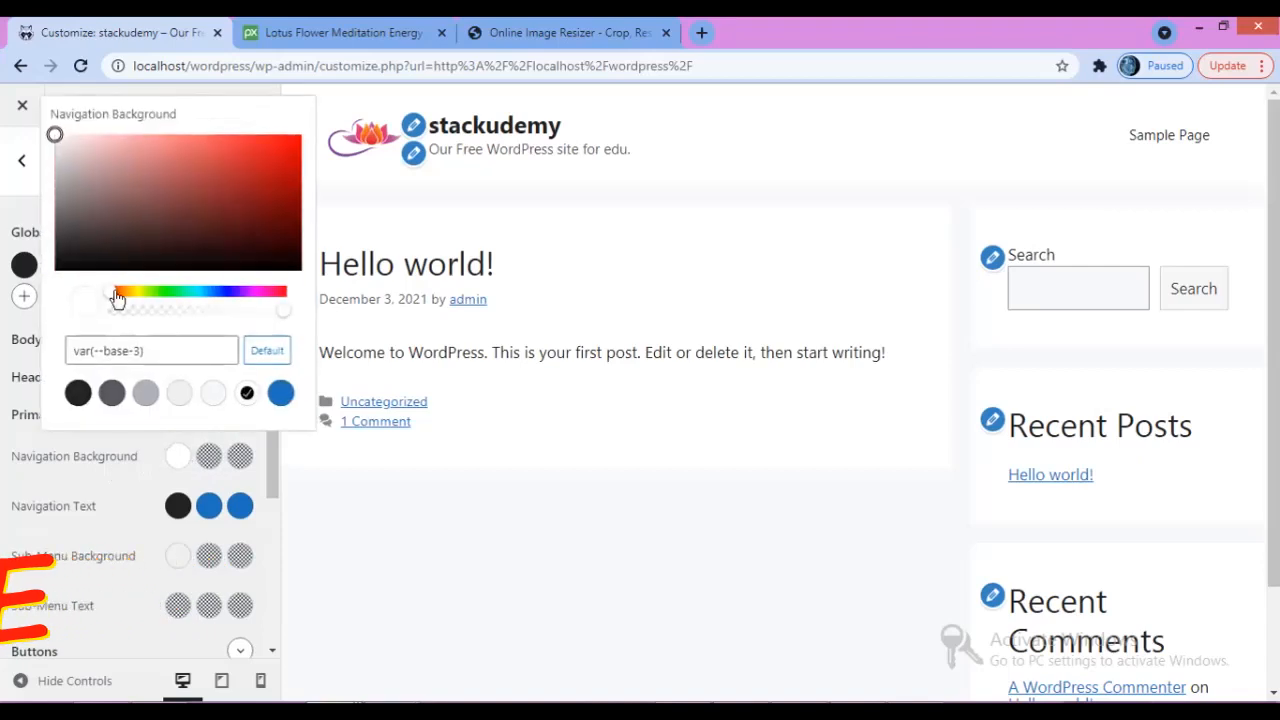
left_click_drag(115, 297, 235, 297)
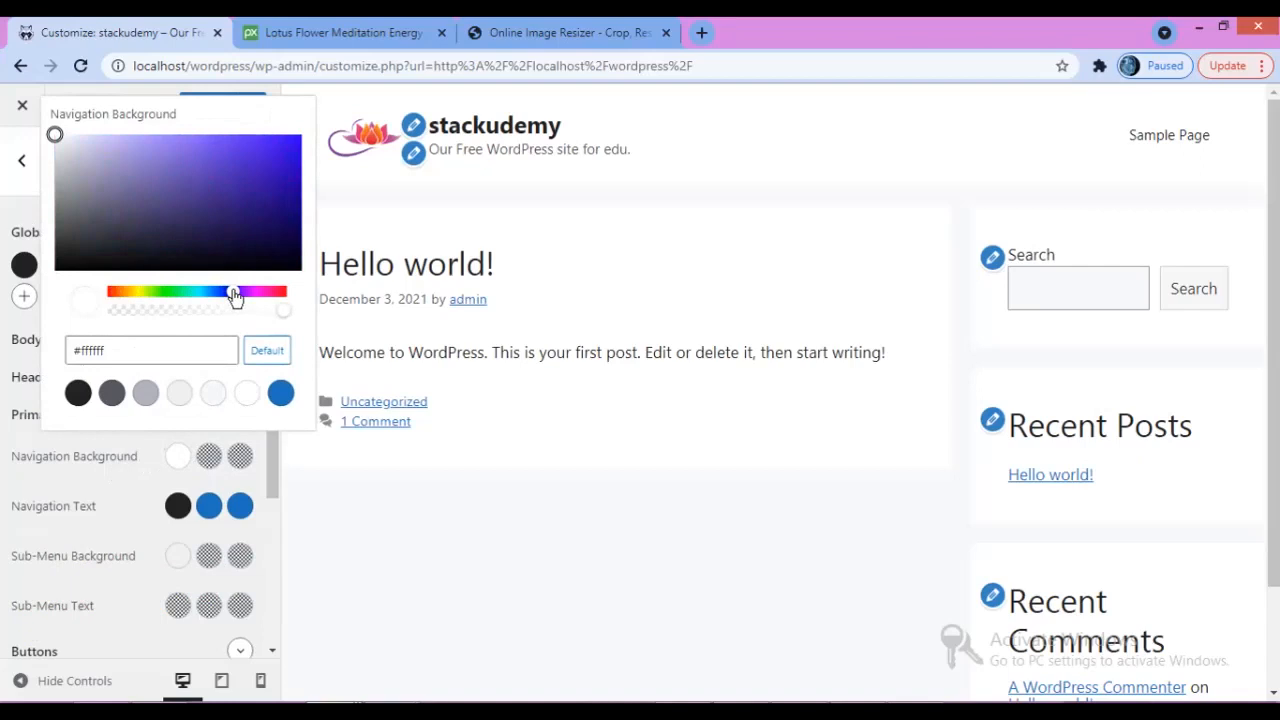
left_click(298, 137)
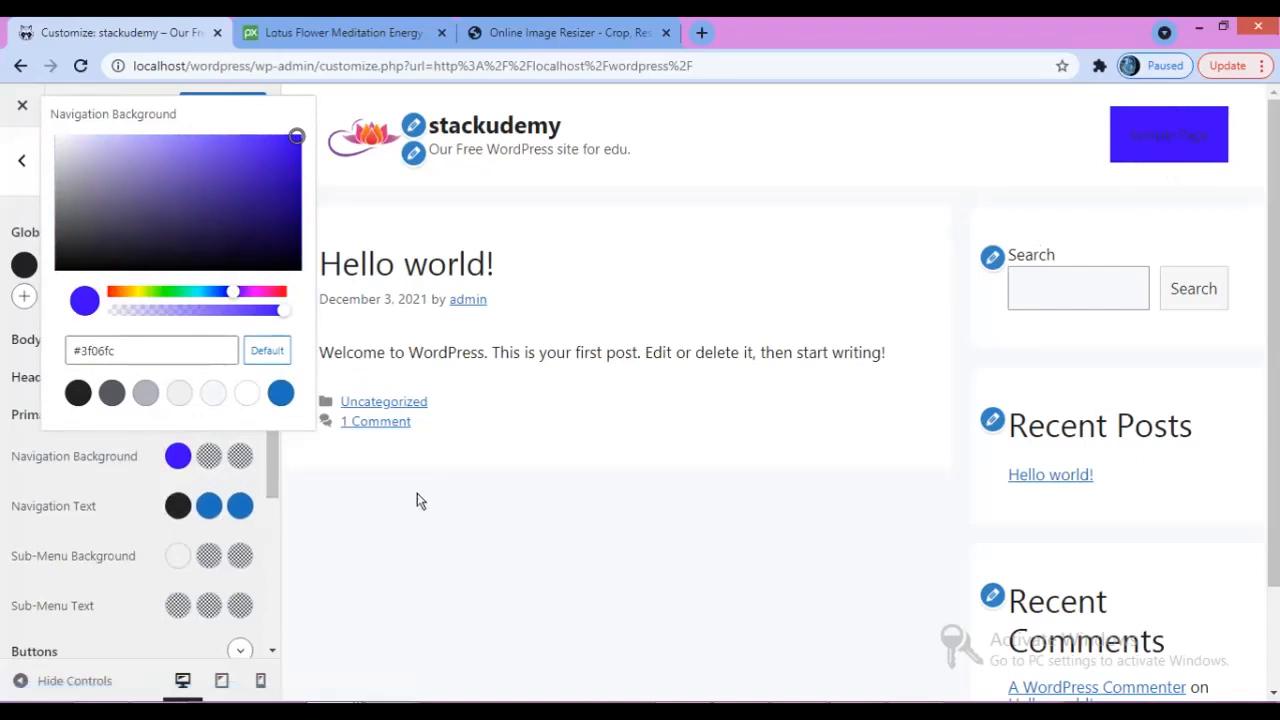
left_click(406, 583)
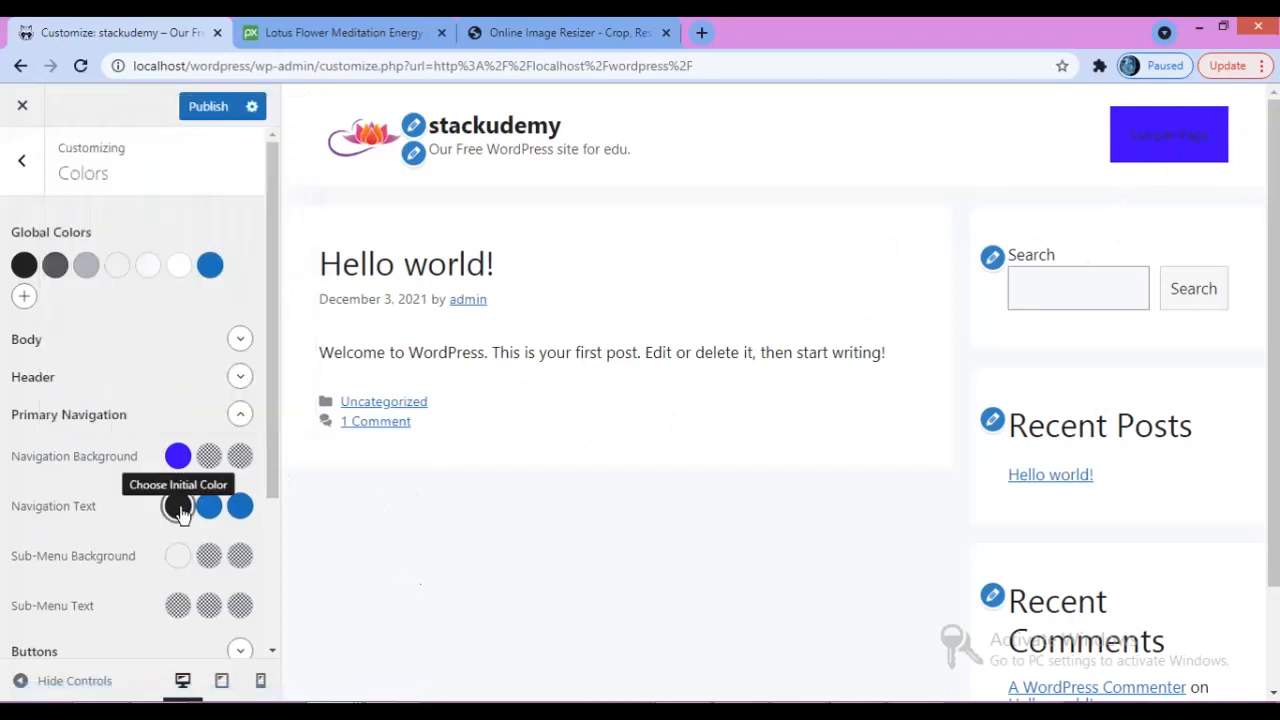
- Set the initial Navigation Text color of the Primary Navigation to the white global color var(--base-3)
left_click(177, 507)
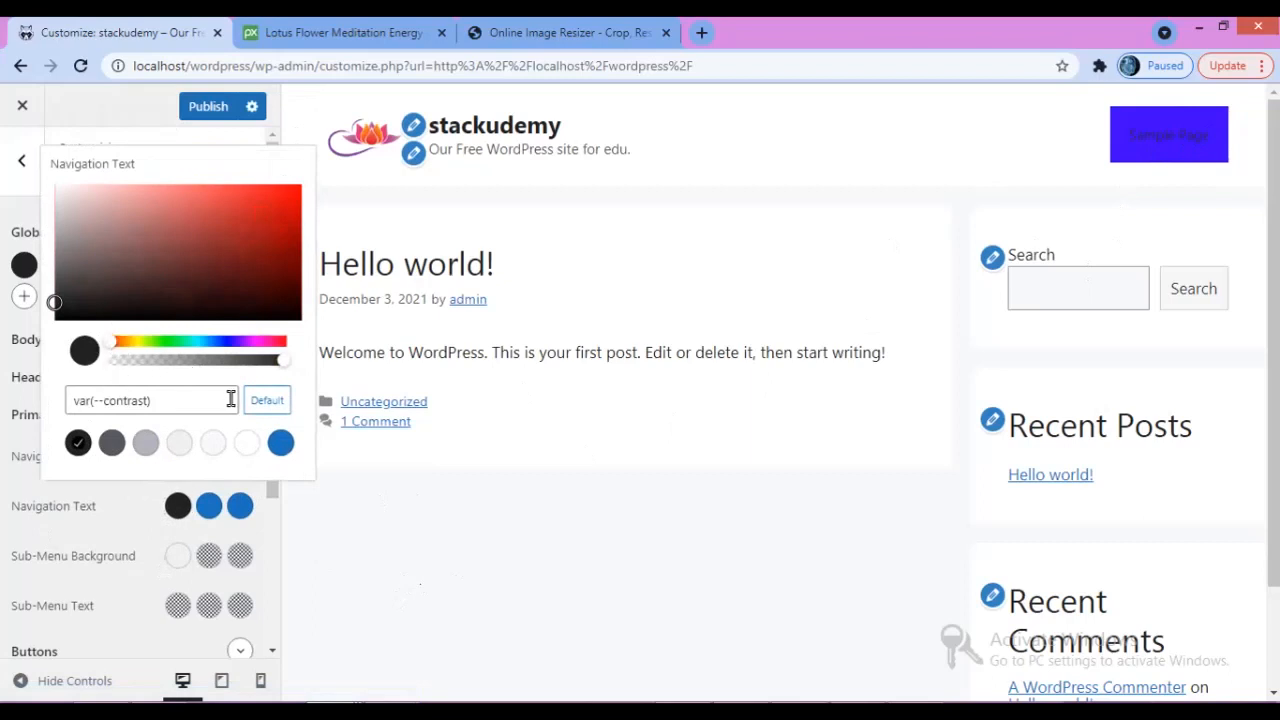
left_click(247, 444)
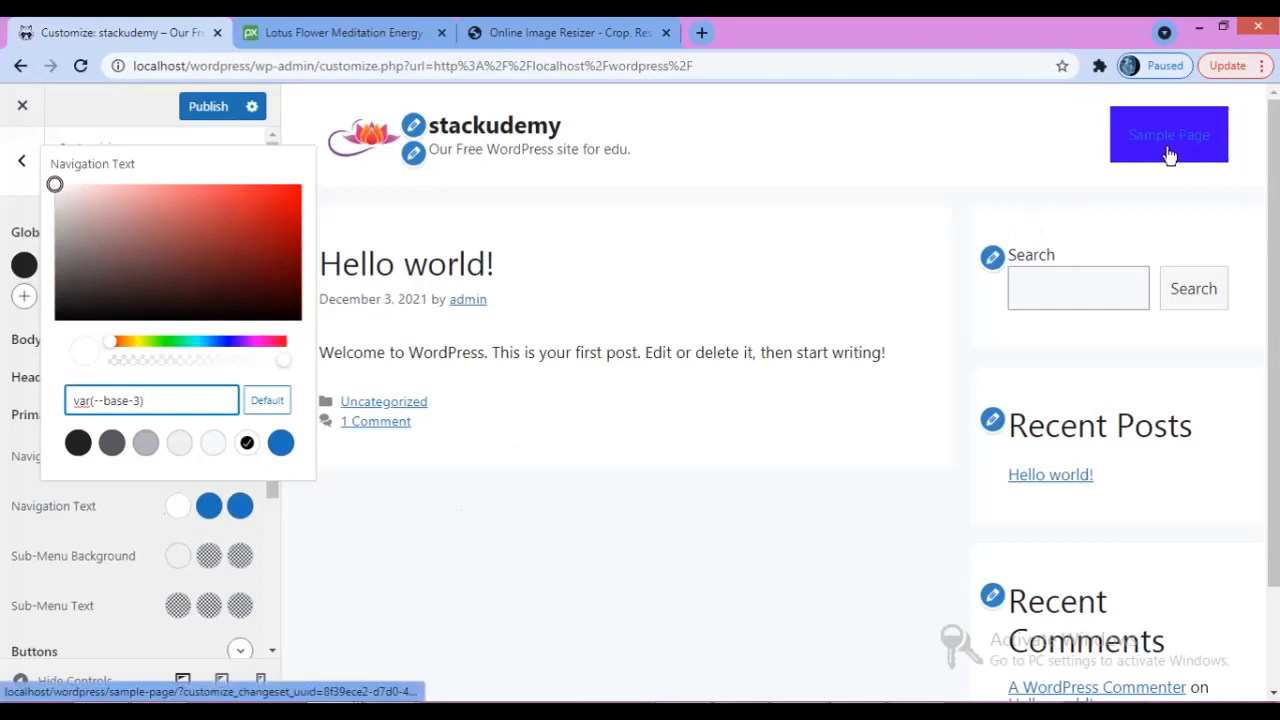
left_click(404, 578)
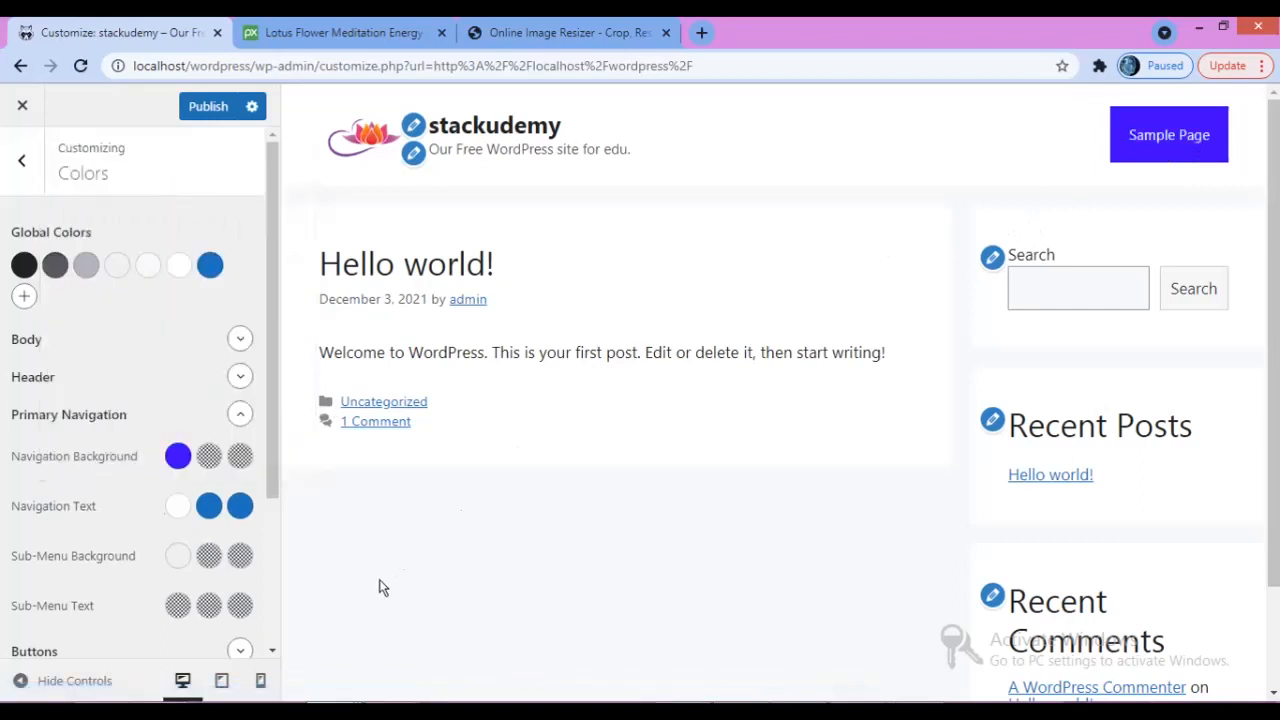
- Examine the sub-menu color options, collapse Primary Navigation and open the Buttons color options
scroll(277, 437, "down", 2)
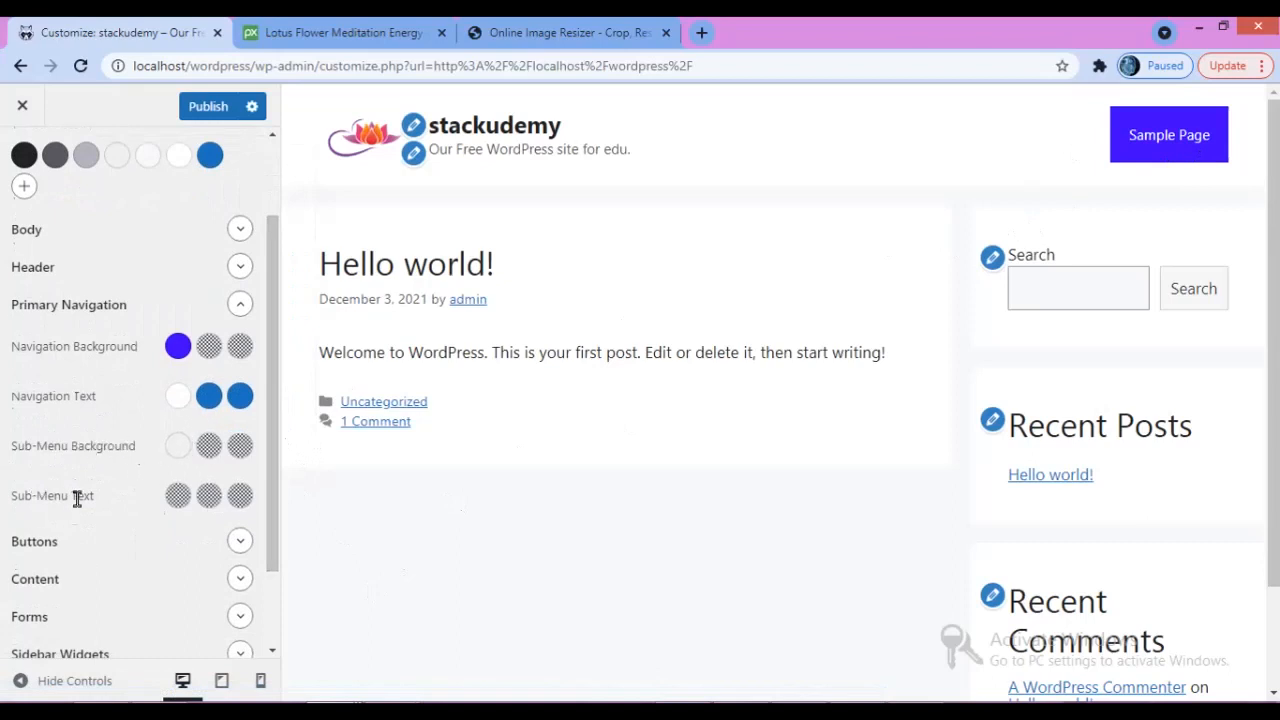
left_click(241, 306)
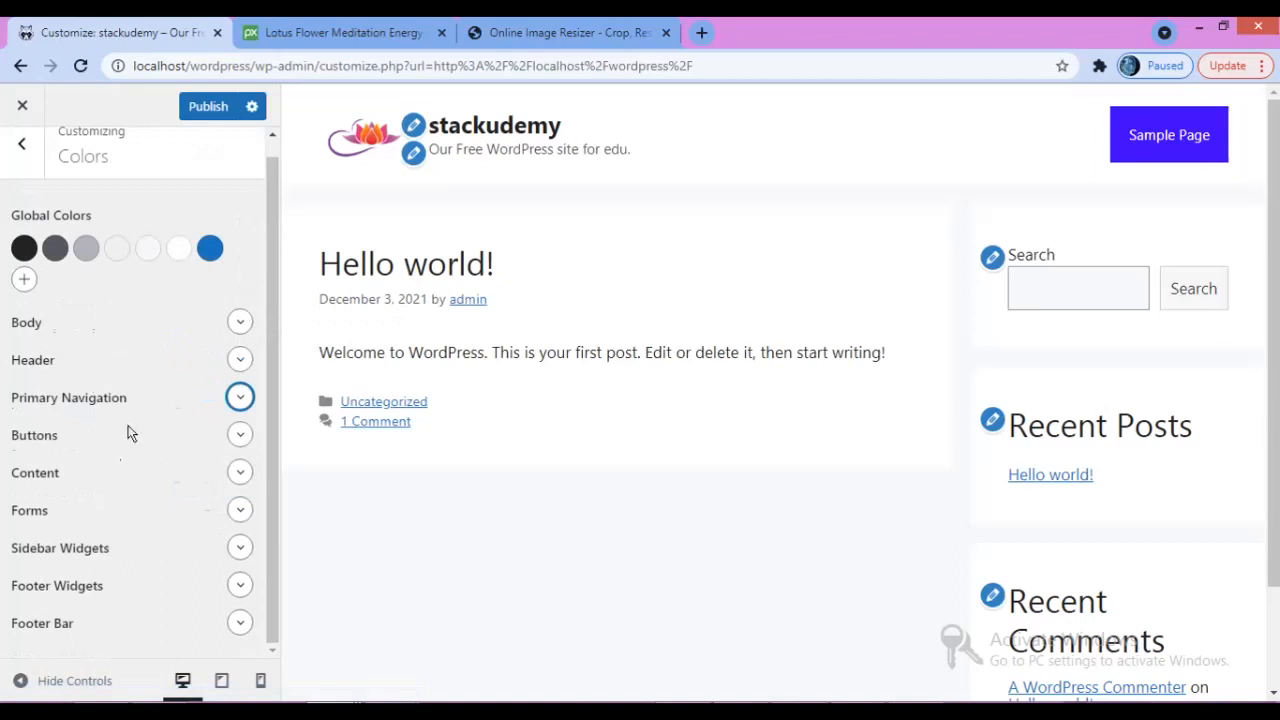
left_click(239, 437)
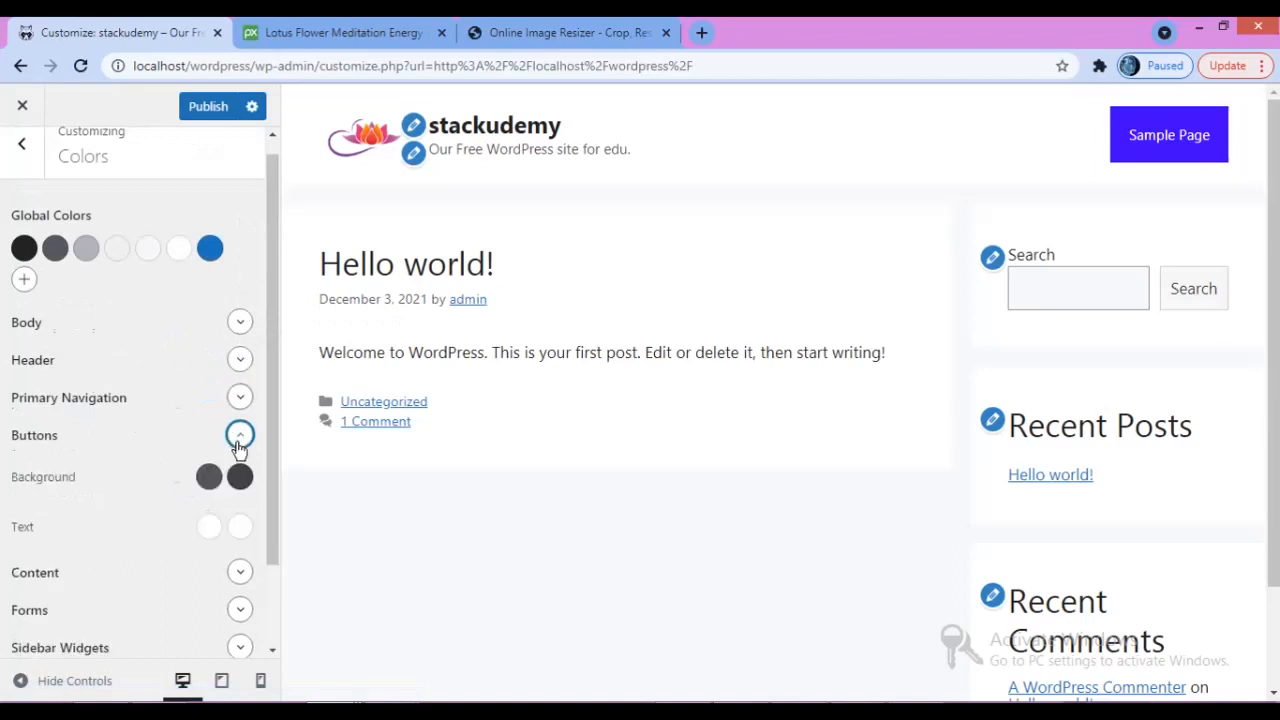